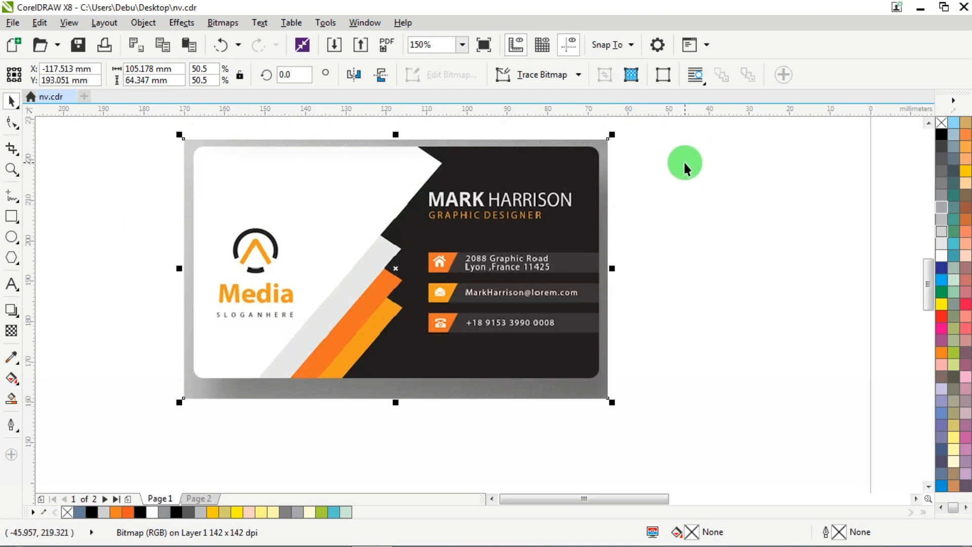
Examine the reference business card image and move it closer to the page, to about X -85 mm, Y 181 mm
scroll(515, 310, "up", 3)
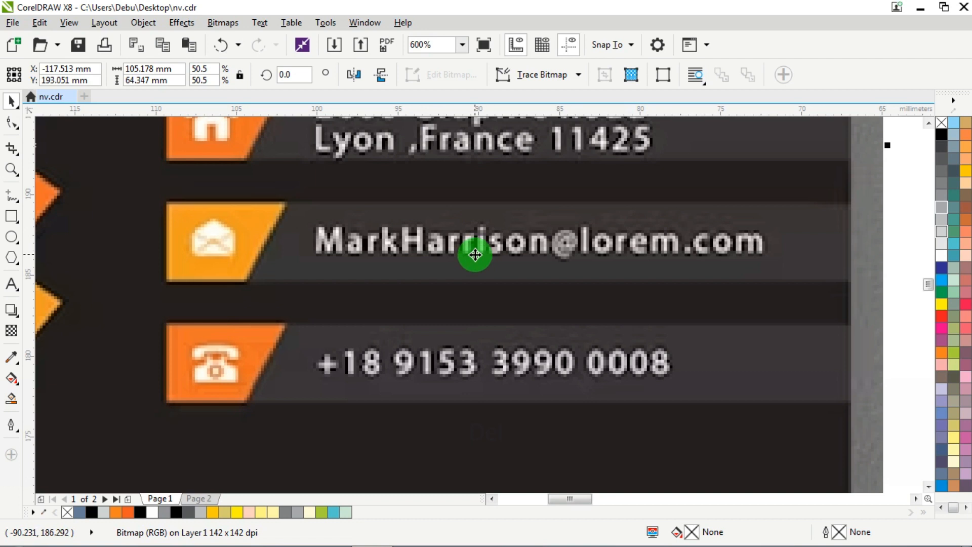
scroll(491, 239, "down", 3)
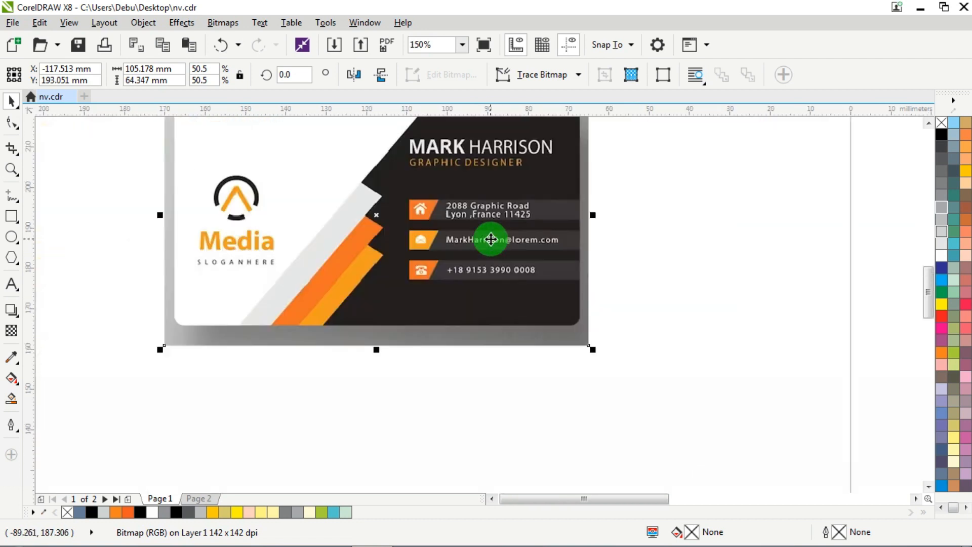
scroll(491, 238, "down", 1)
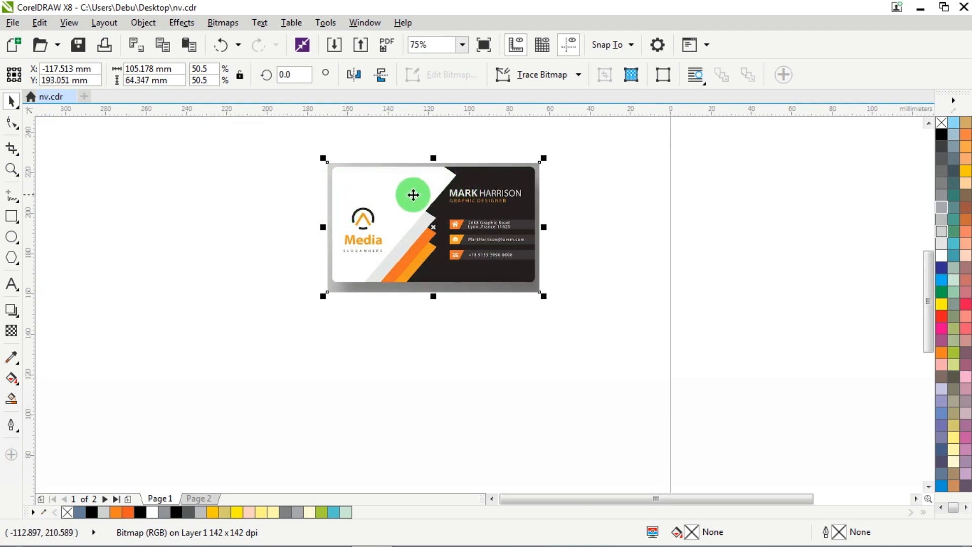
scroll(380, 192, "down", 3)
scroll(460, 202, "up", 3)
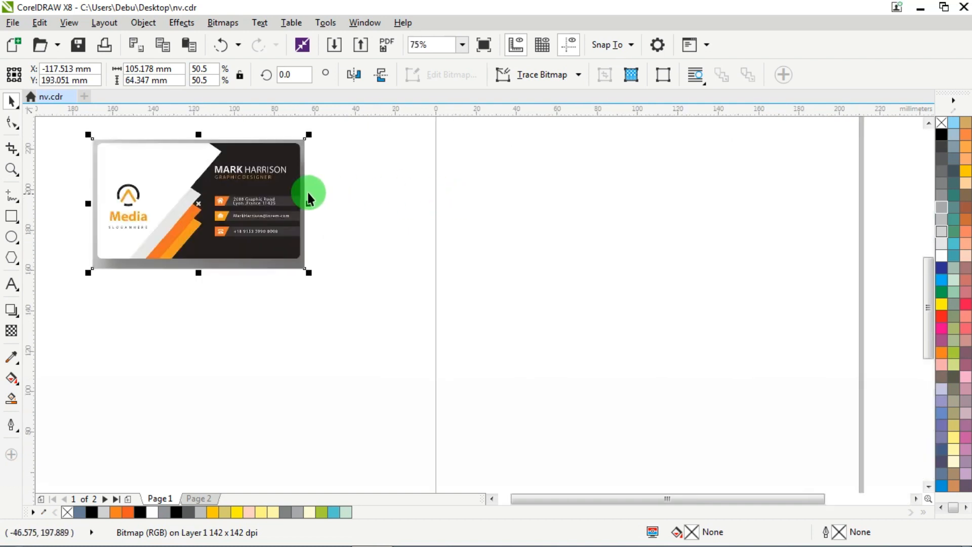
left_click_drag(262, 187, 328, 212)
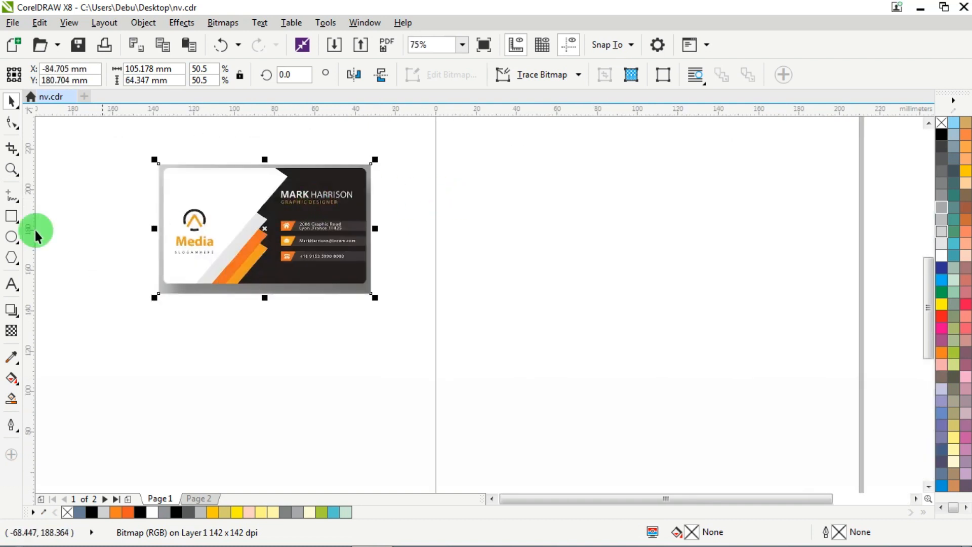
Draw a rectangle on the page, size it 88 × 54 mm and position it at about X 90 mm, Y 174 mm
left_click(11, 215)
left_click_drag(491, 155, 720, 289)
left_click(152, 74)
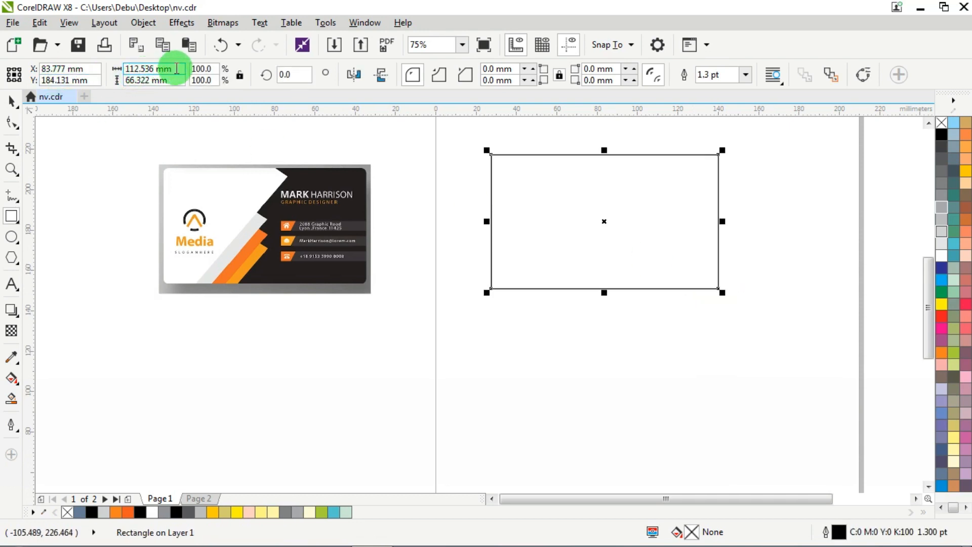
type("88")
key("Tab")
type("54")
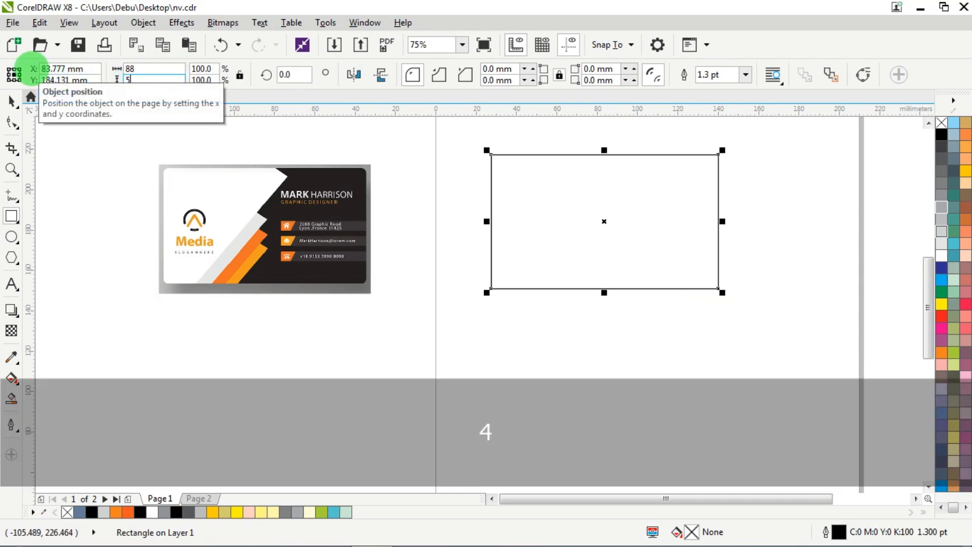
key("Return")
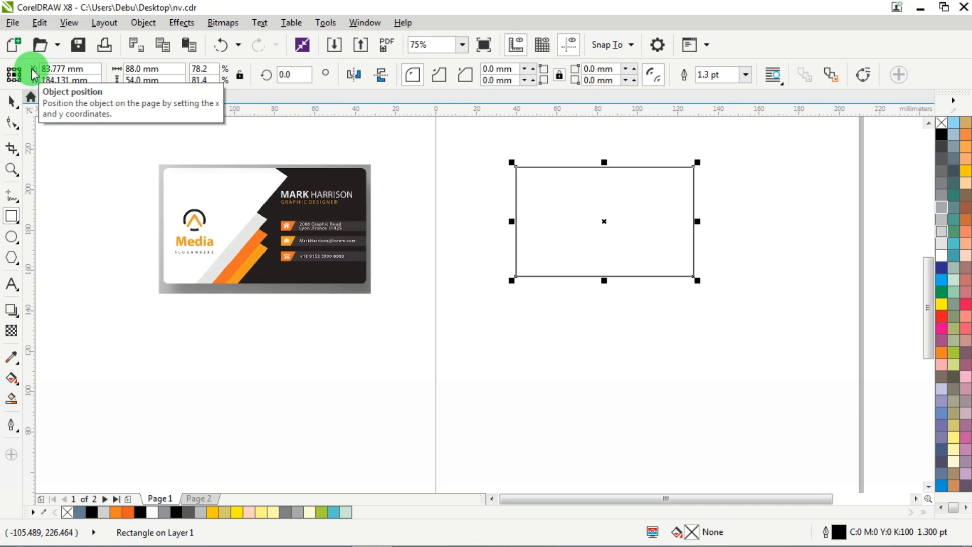
left_click(11, 101)
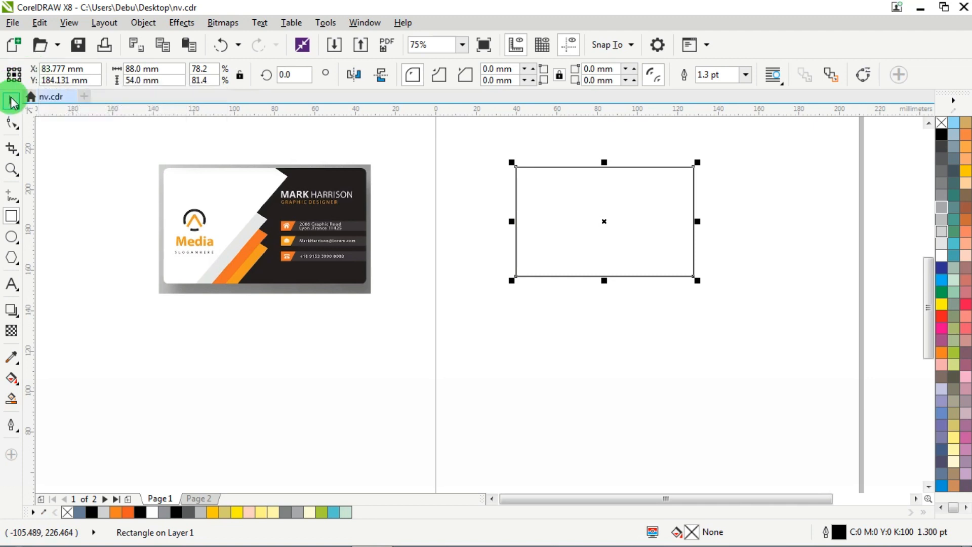
left_click_drag(571, 203, 585, 221)
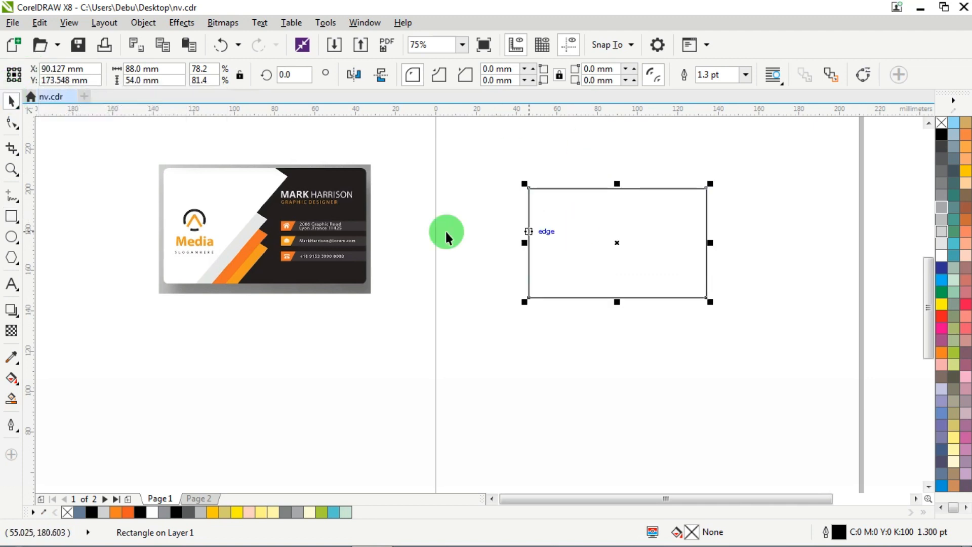
Draw a square about 70.6 mm wide and place it between the reference image and the card rectangle, at about X 9.5 mm, Y 157 mm
scroll(181, 214, "up", 2)
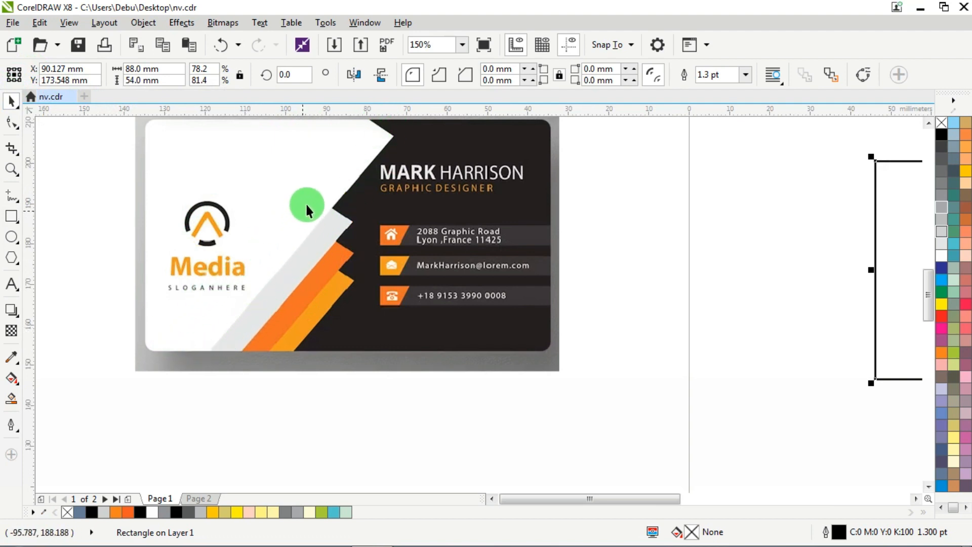
scroll(325, 233, "up", 2)
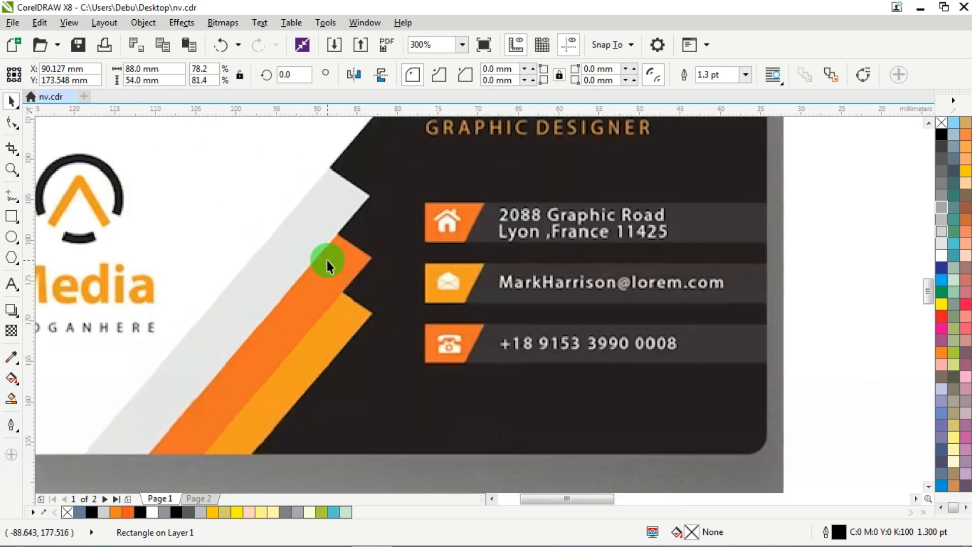
scroll(347, 214, "down", 2)
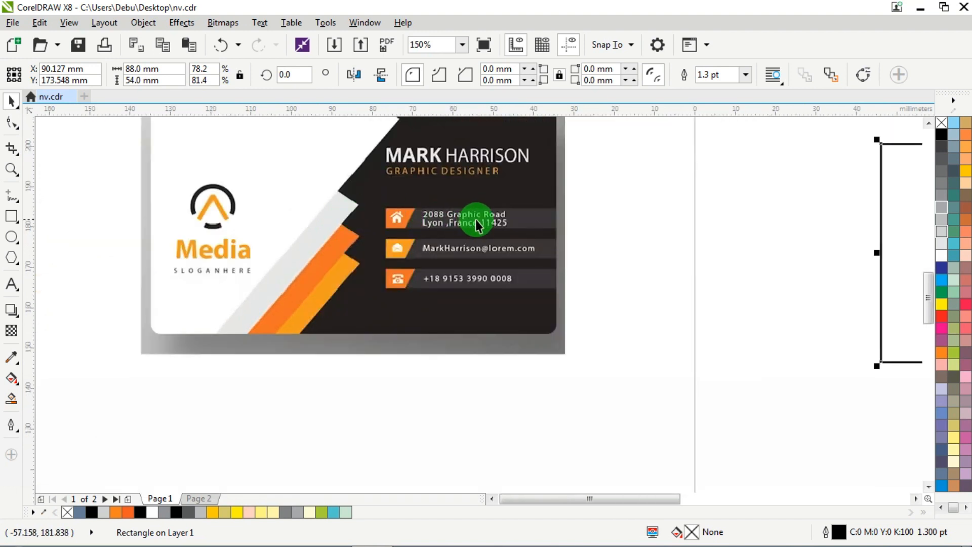
scroll(342, 196, "up", 2)
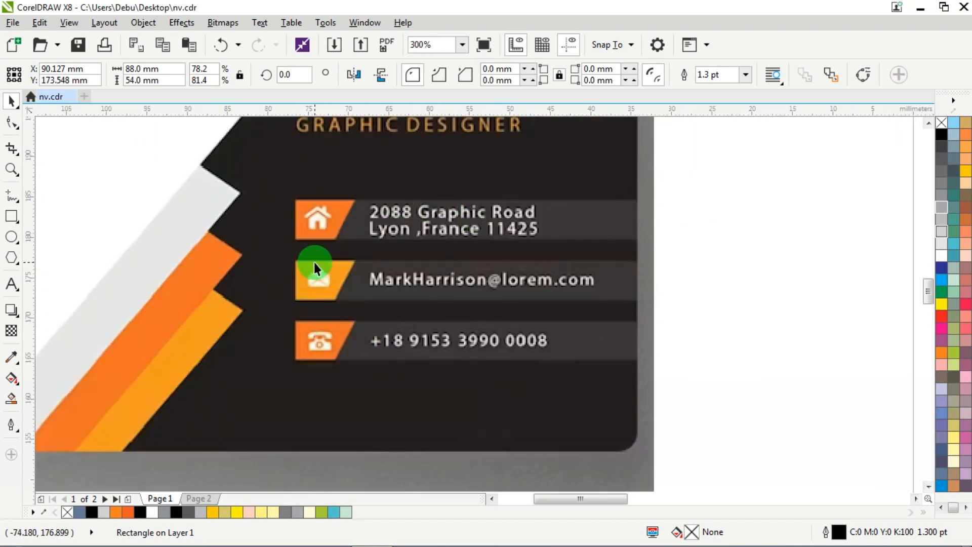
scroll(309, 235, "down", 4)
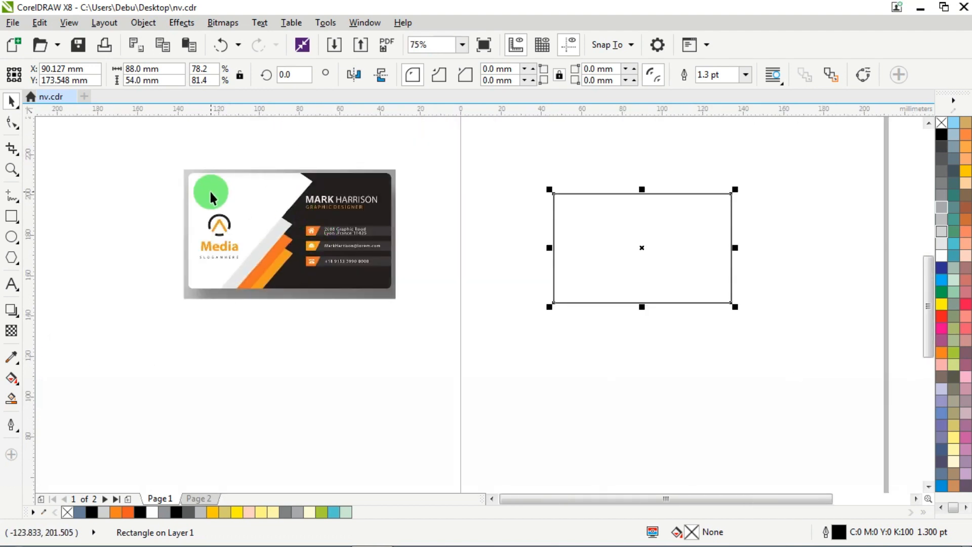
left_click(11, 219)
left_click_drag(444, 199, 586, 341)
left_click(13, 126)
left_click(12, 99)
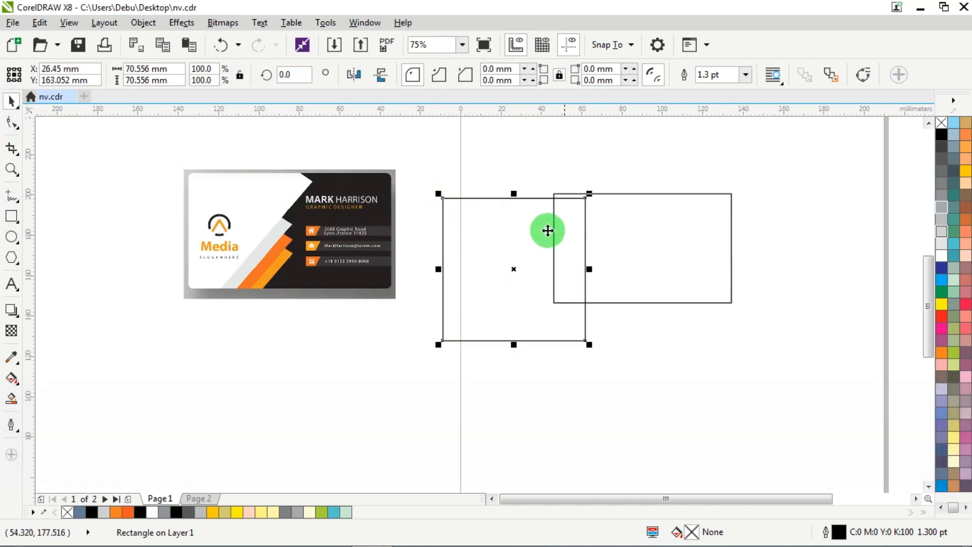
left_click_drag(519, 216, 485, 228)
Rotate the square clockwise to an angle of about 347°
scroll(485, 228, "up", 2)
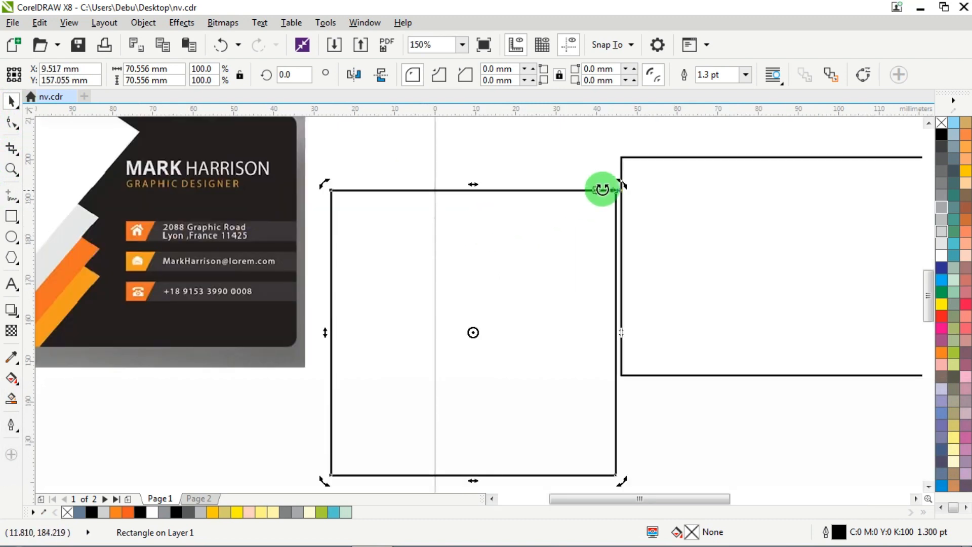
scroll(637, 183, "up", 4)
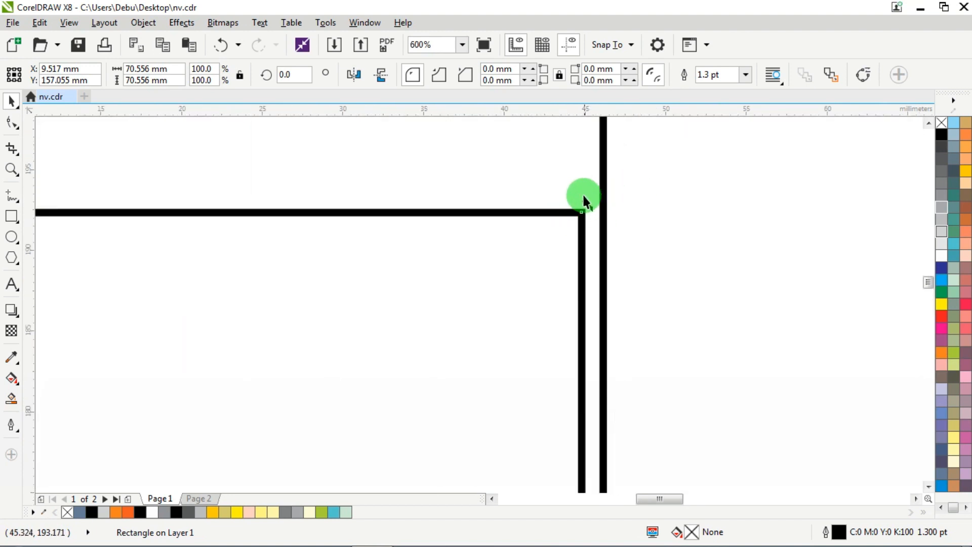
scroll(603, 156, "down", 6)
scroll(603, 157, "up", 1)
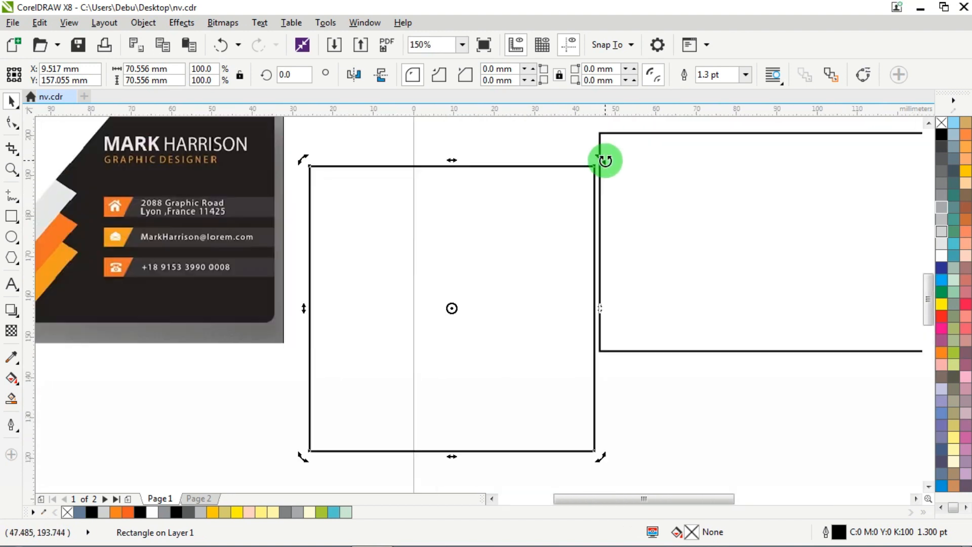
left_click_drag(603, 158, 634, 196)
scroll(634, 196, "down", 1)
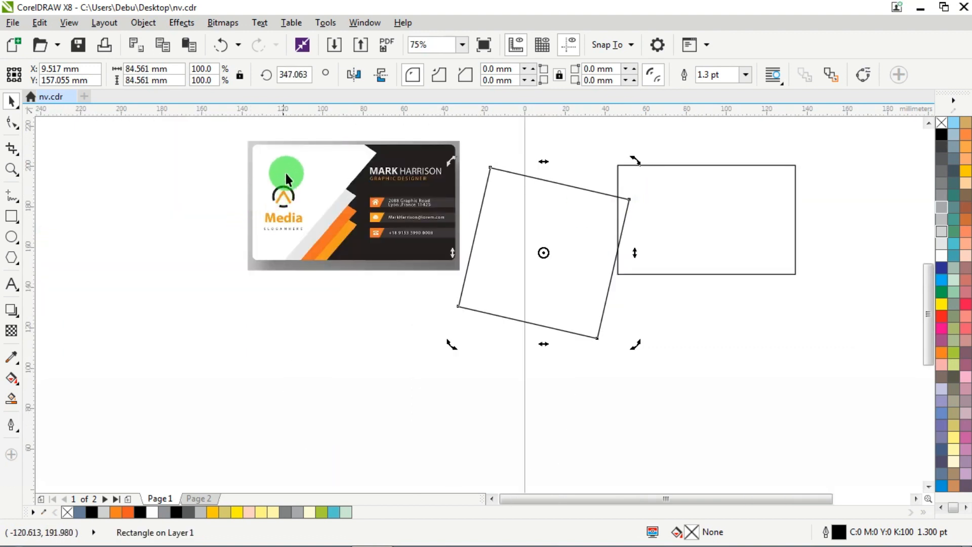
Trace the slanted edge of the reference card's white area with freehand straight lines and delete the trace
scroll(270, 162, "up", 1)
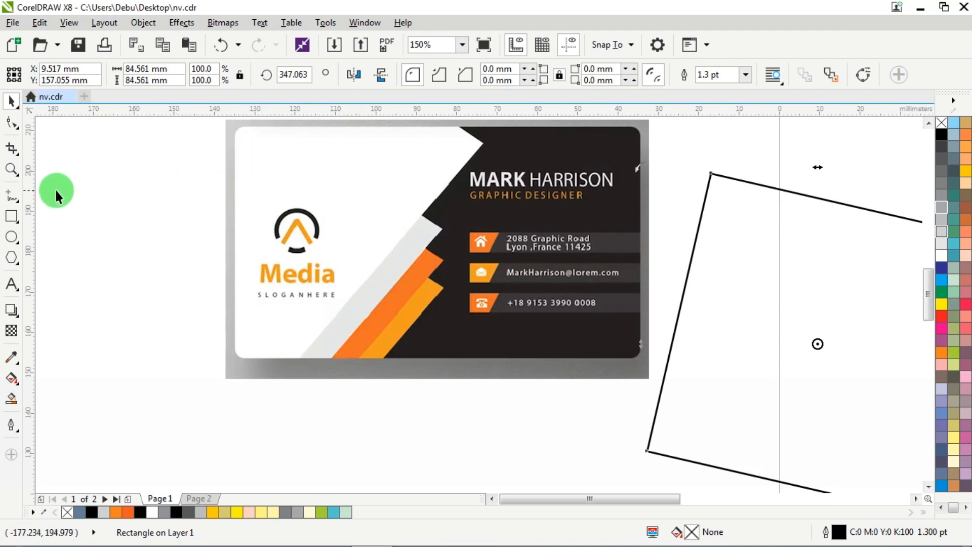
left_click(11, 196)
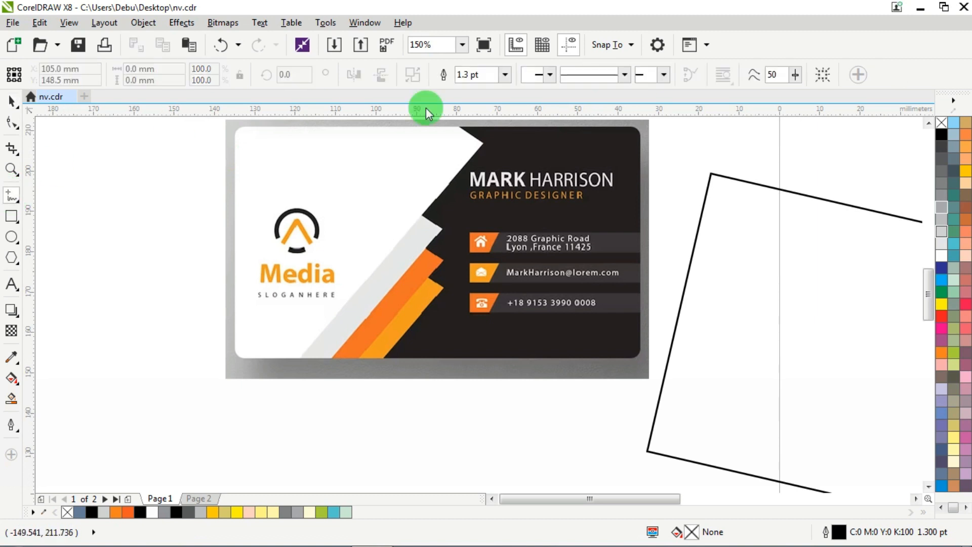
left_click(461, 127)
left_click(485, 144)
left_click(485, 144)
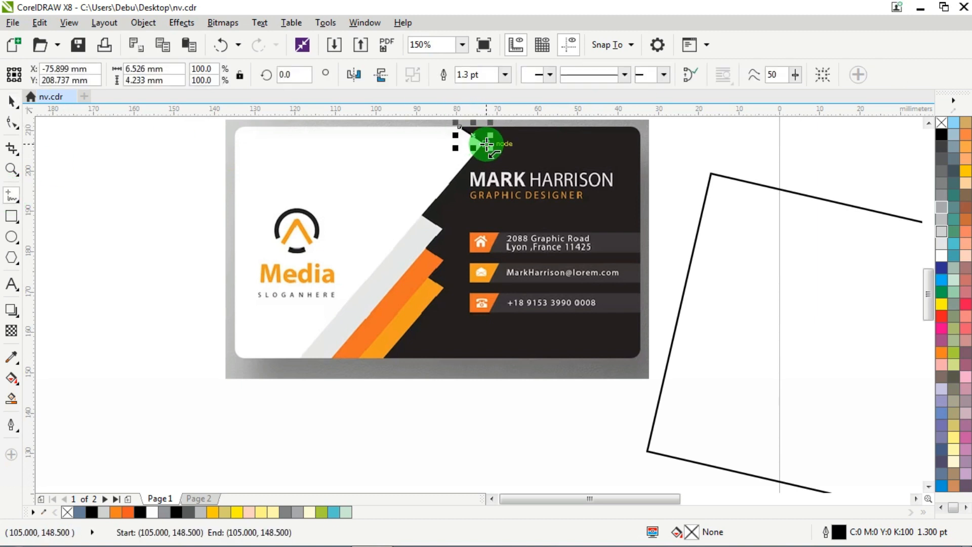
left_click(334, 357)
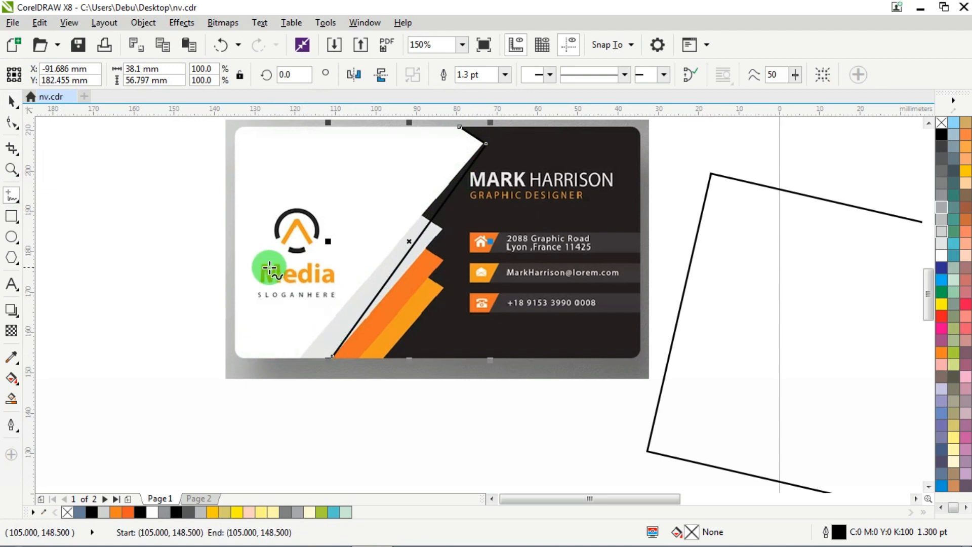
left_click(12, 101)
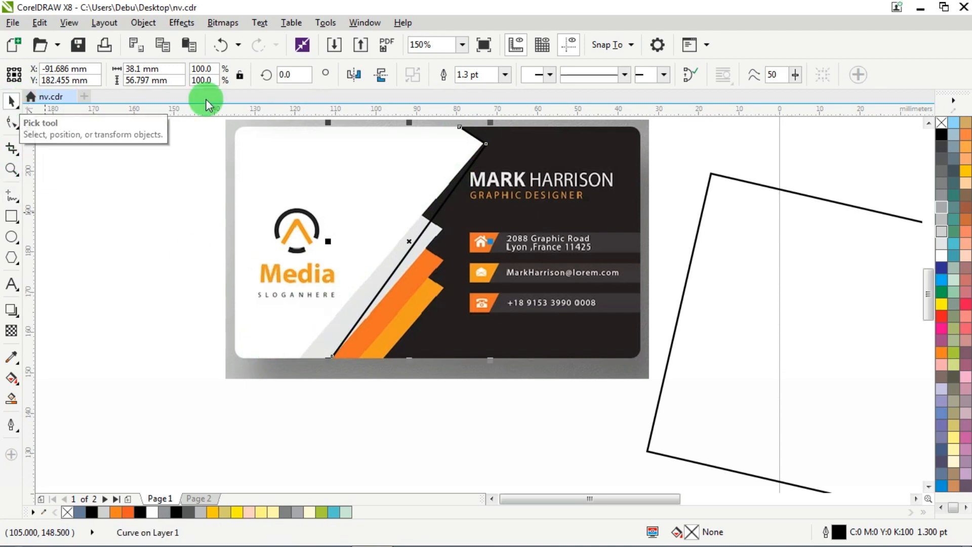
key("Delete")
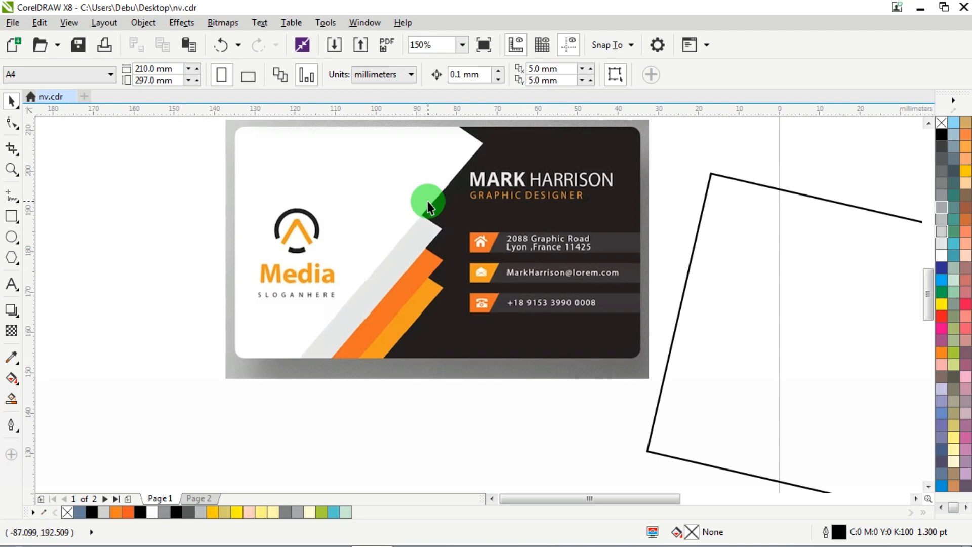
Move the tilted square over the left part of the card rectangle, to about X 41 mm, Y 168 mm
scroll(326, 181, "down", 2)
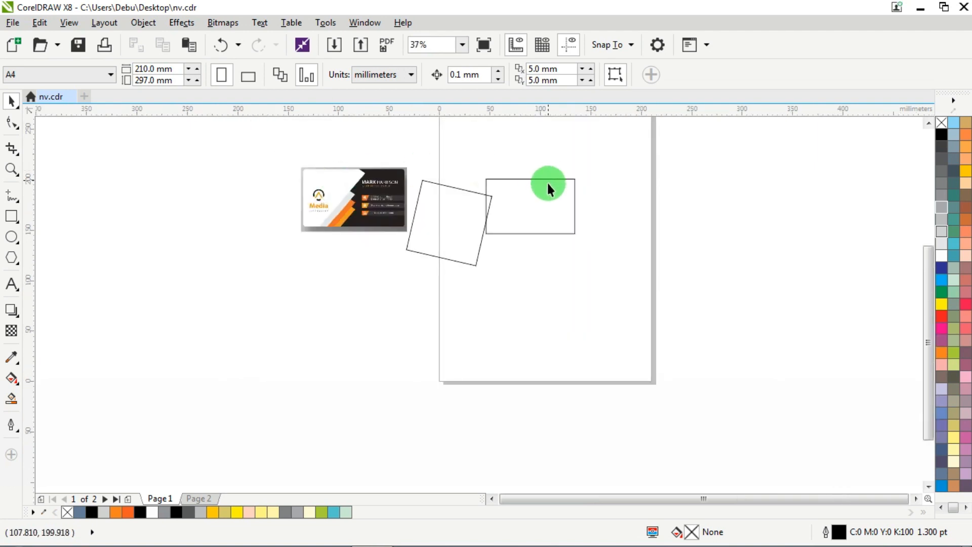
scroll(456, 163, "up", 1)
left_click_drag(430, 243, 495, 221)
Tilt the square further clockwise, to an angle of about 335.6°, following the slant of the reference card
scroll(255, 178, "up", 2)
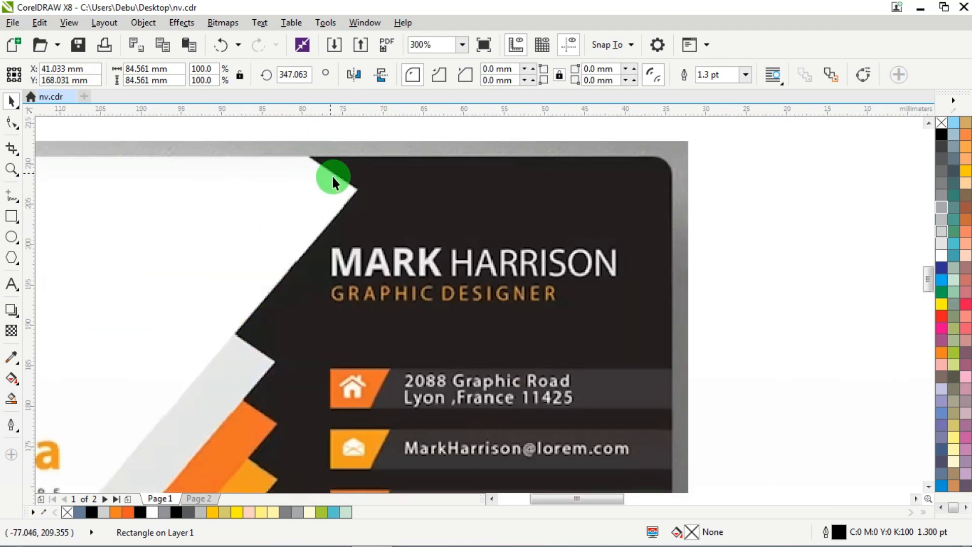
scroll(286, 171, "down", 3)
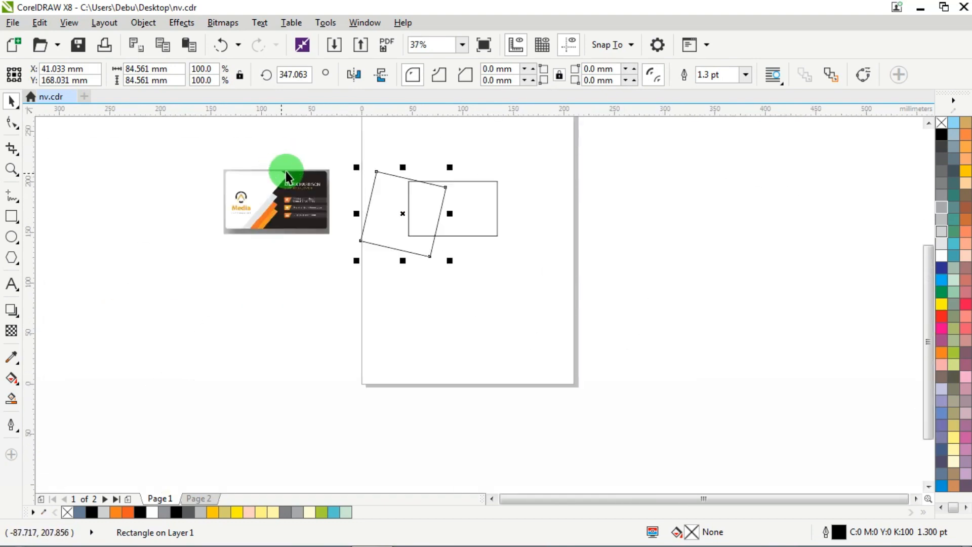
scroll(427, 178, "up", 3)
scroll(441, 219, "down", 2)
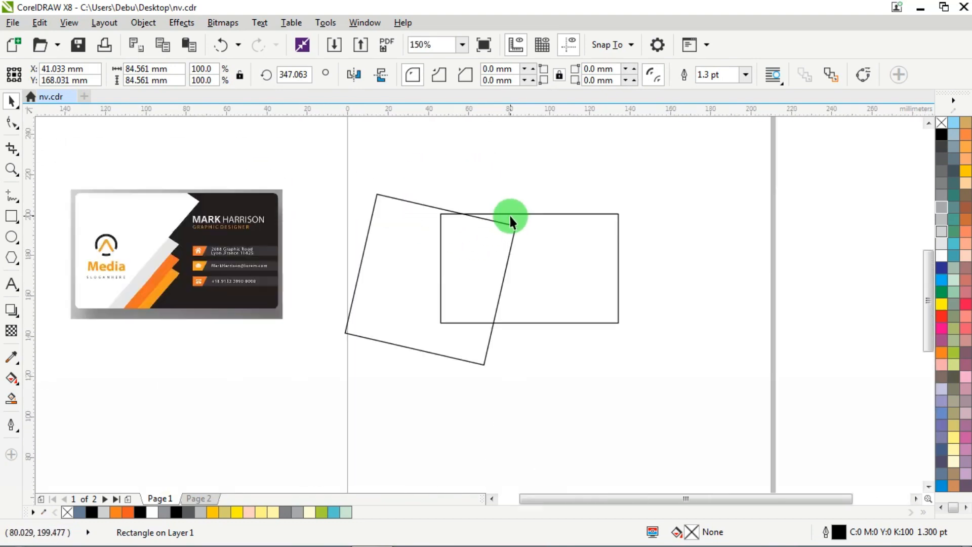
left_click(400, 227)
left_click_drag(525, 187, 530, 215)
left_click(501, 149)
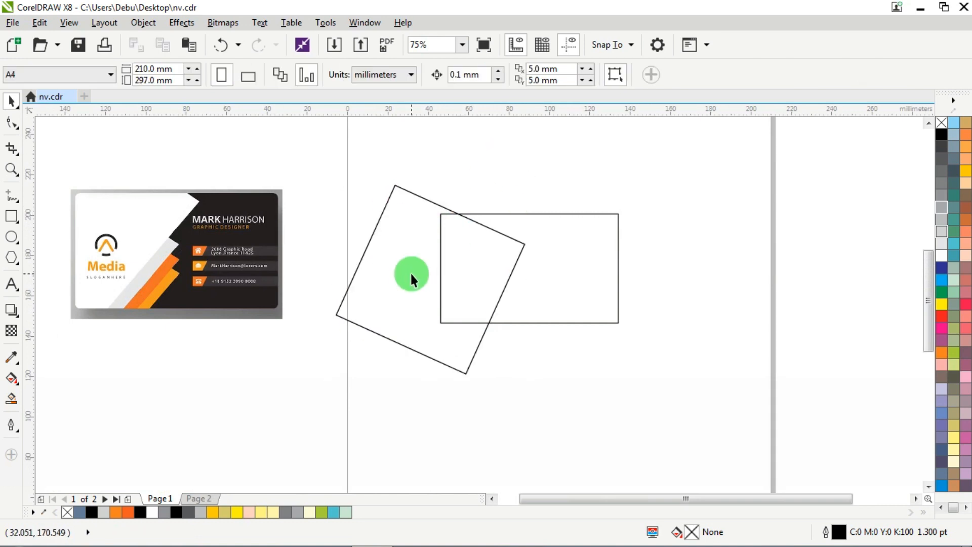
Shift the tilted square to about X 49.5 mm, Y 180.7 mm over the card rectangle and rotate it to about 328.2°
left_click_drag(409, 272, 436, 251)
scroll(436, 248, "up", 2)
left_click(506, 250)
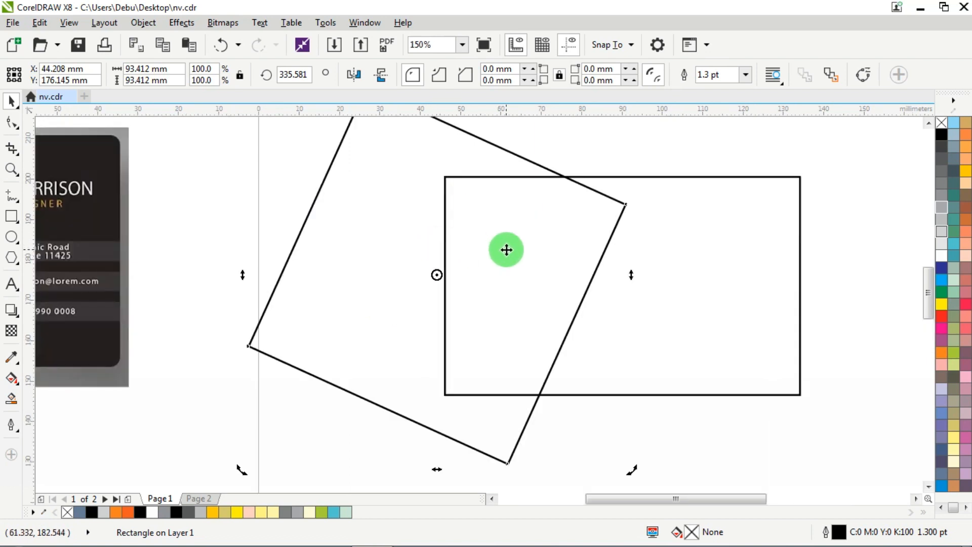
scroll(506, 249, "down", 2)
left_click_drag(575, 173, 577, 158)
mouse_move(430, 252)
left_mouse_down()
mouse_move(425, 241)
mouse_move(441, 246)
left_mouse_up()
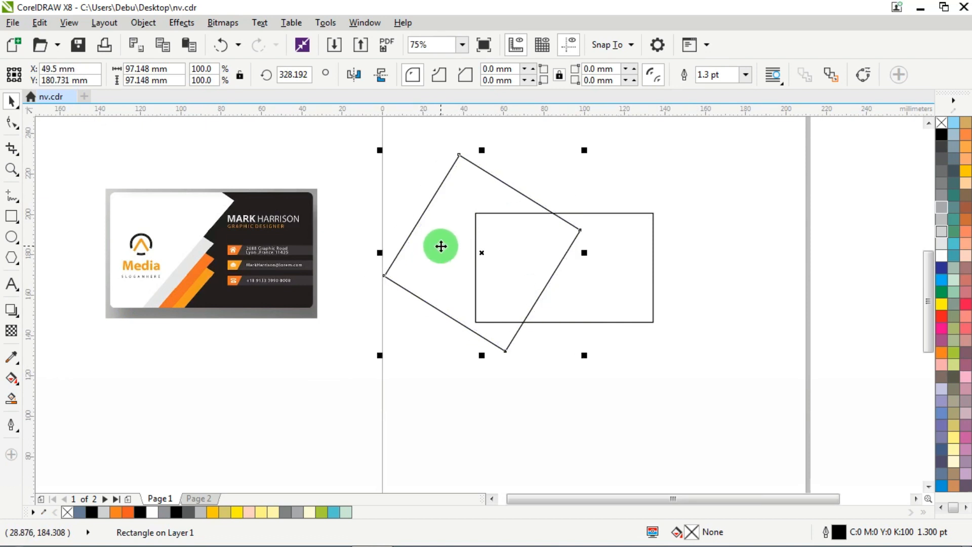
Rotate the square slightly back counterclockwise to an angle of about 331°
scroll(551, 239, "up", 1)
left_click(551, 240)
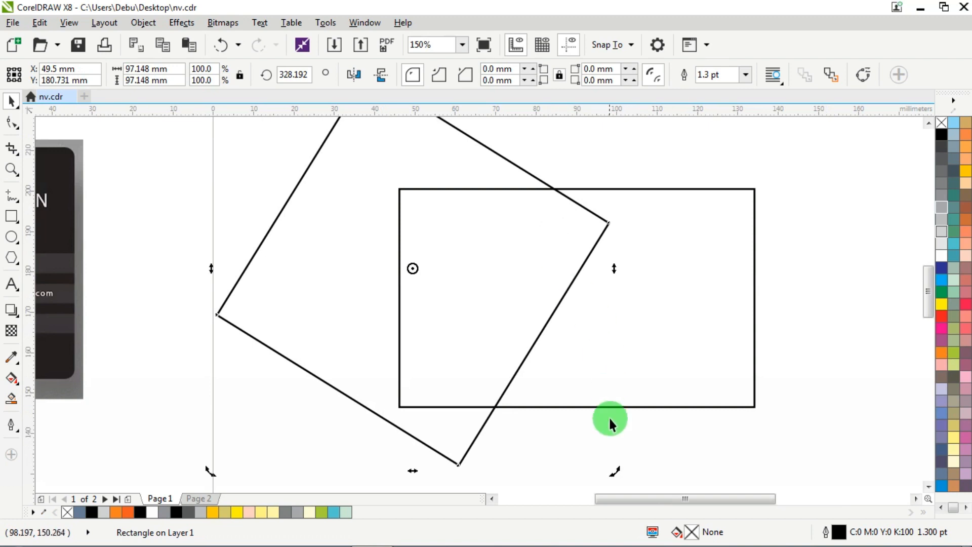
left_click_drag(615, 470, 621, 460)
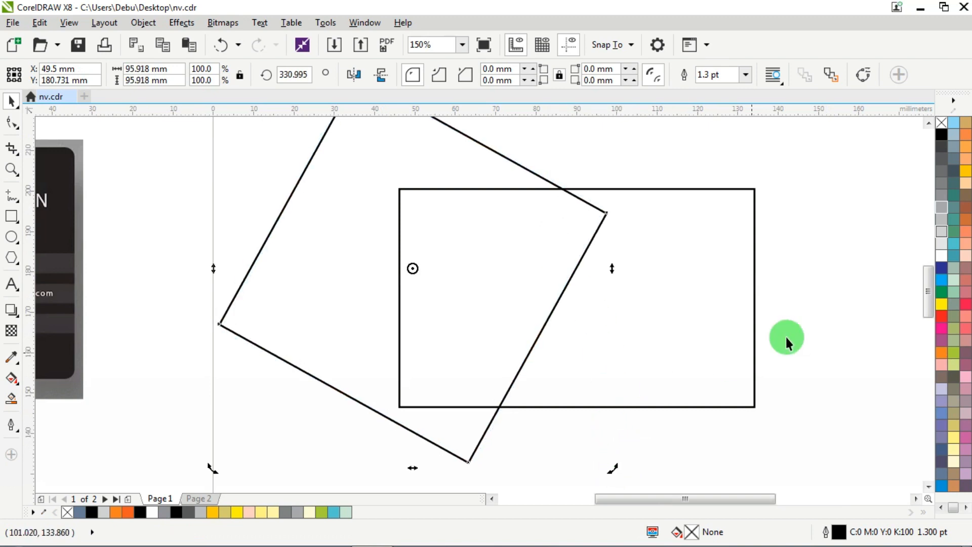
Create a blue shape with a 0.5 pt outline from the overlap of the card rectangle and tilted square using Smart Fill
left_click(831, 163)
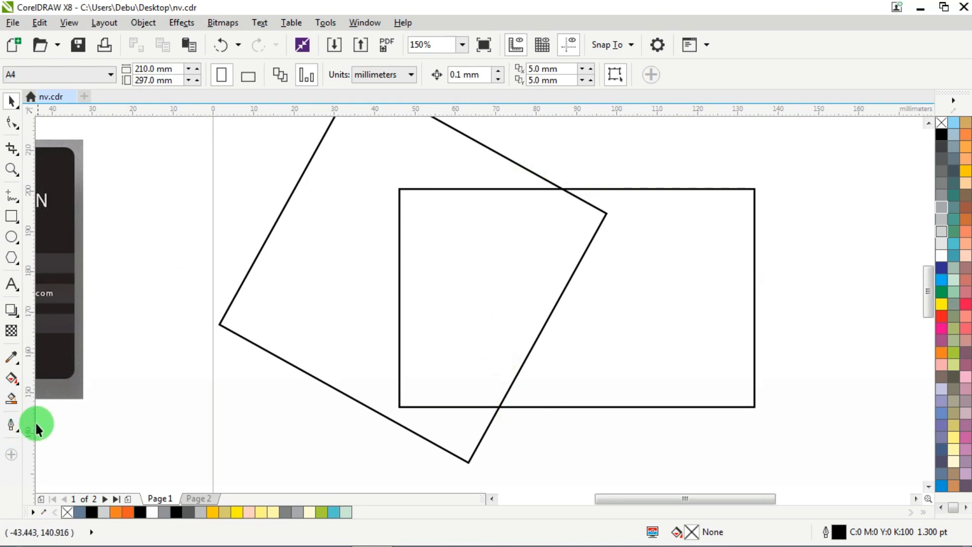
left_click(12, 400)
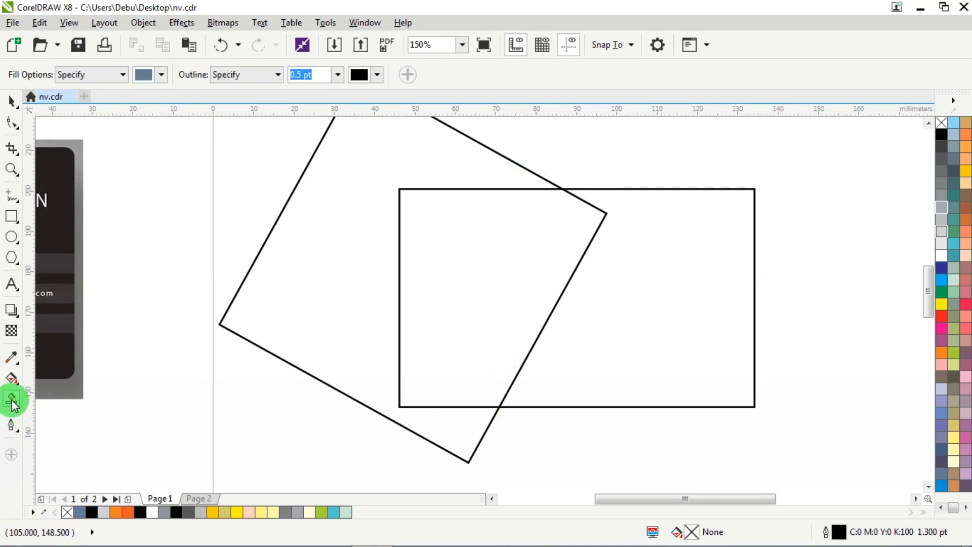
left_click(495, 250)
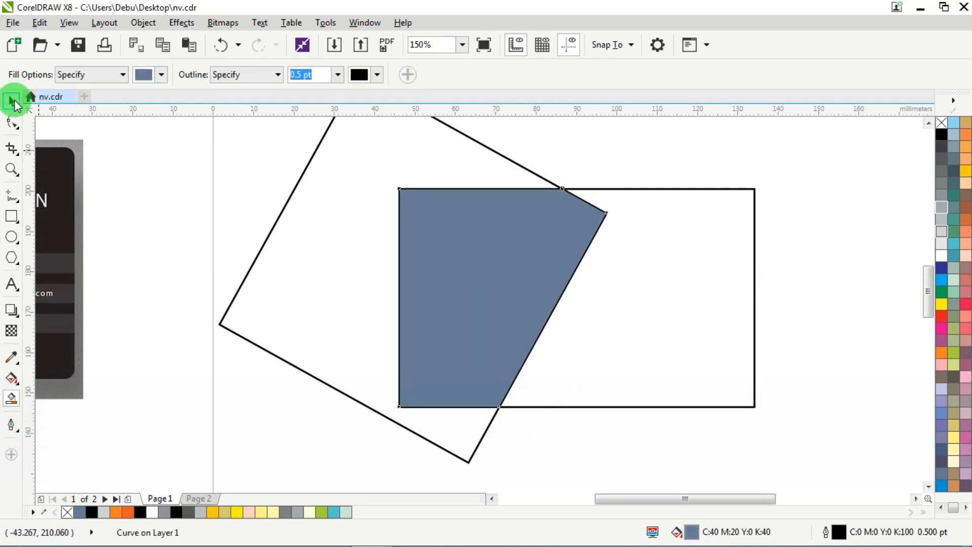
left_click(11, 100)
Move the tilted square off the card to about X 182.5 mm, Y 156.7 mm
scroll(342, 163, "down", 2)
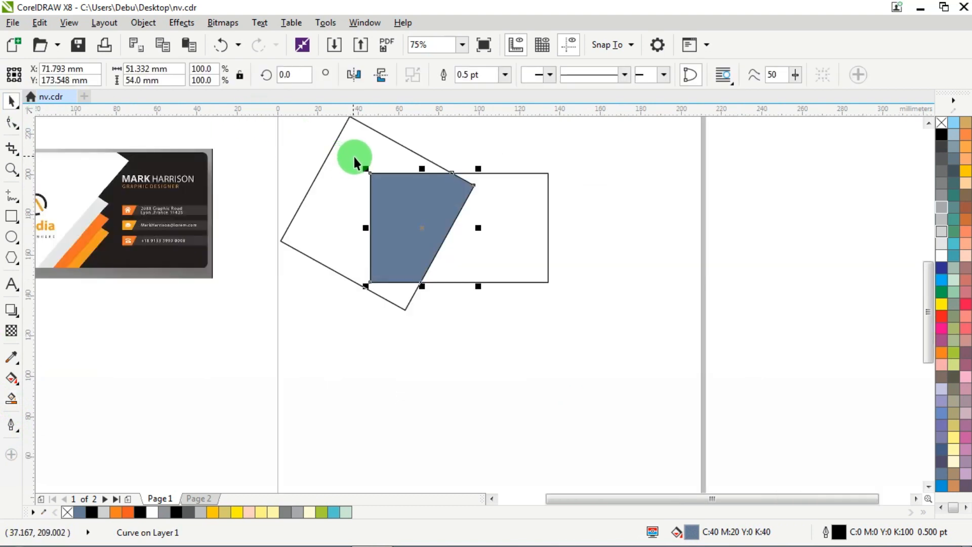
left_click_drag(347, 163, 616, 208)
Try to shift the blue shape's lower slanted corner node further right along the card's bottom edge
scroll(423, 210, "up", 2)
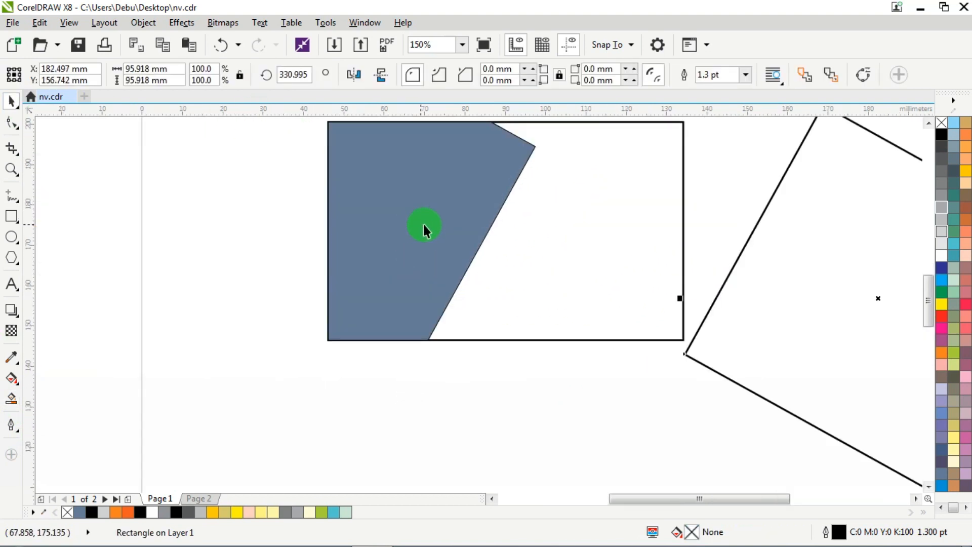
left_click(430, 225)
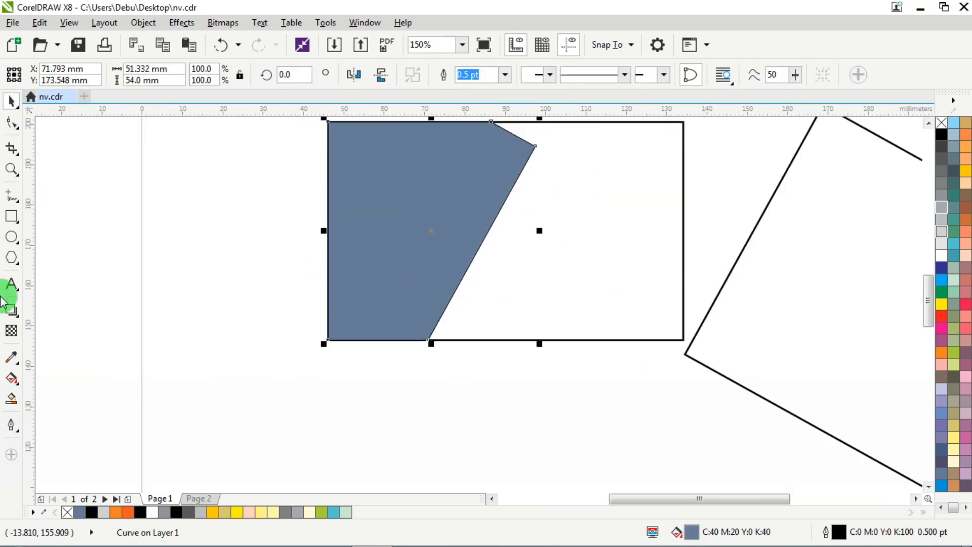
left_click(11, 123)
scroll(448, 318, "up", 4)
left_click_drag(541, 366, 334, 234)
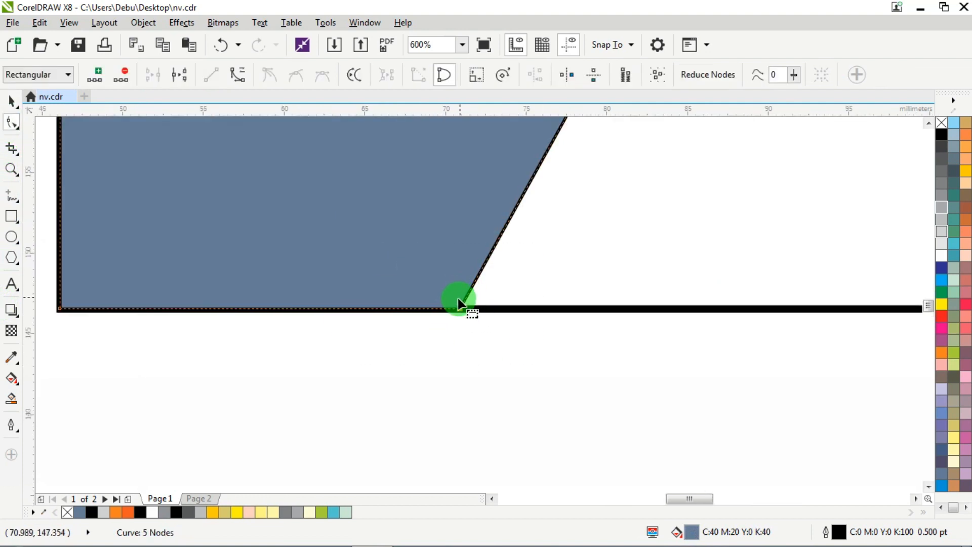
left_click_drag(461, 309, 515, 309)
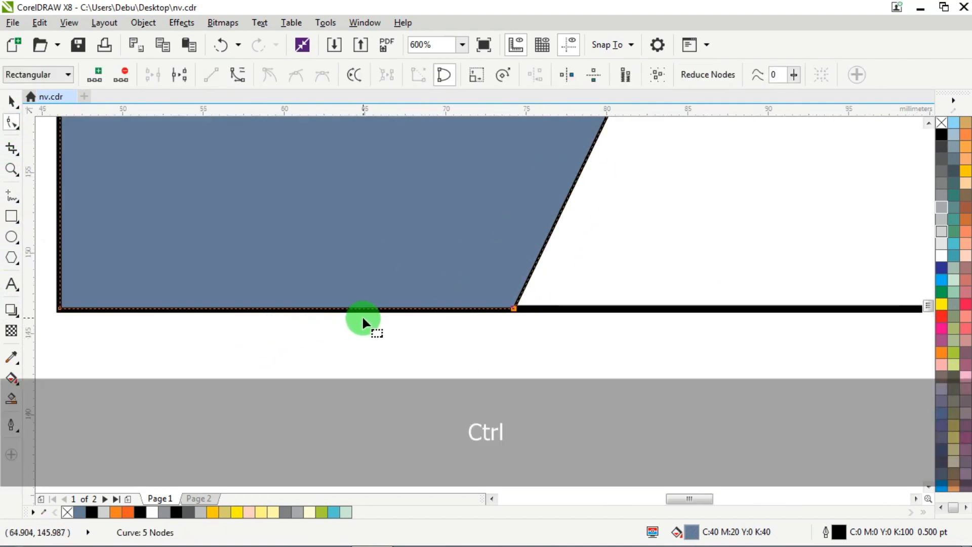
key("ctrl+z")
scroll(382, 303, "down", 6)
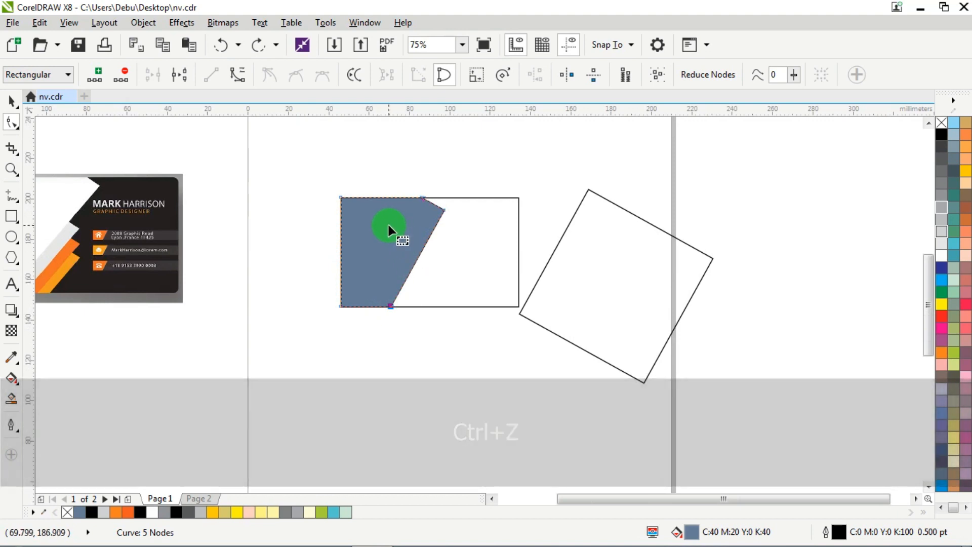
Fill the slanted shape with green (C100 M0 Y100 K0) and remove its outline
left_click(11, 101)
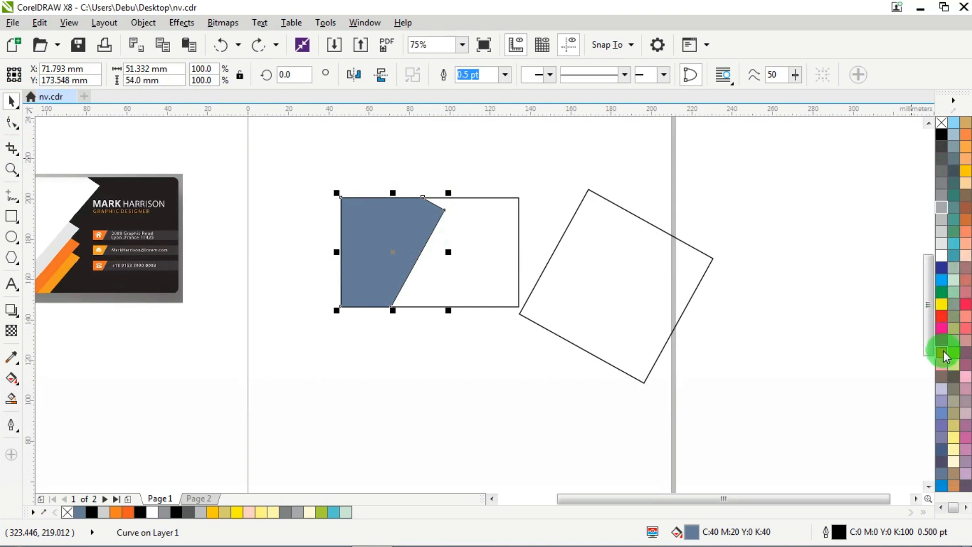
left_click(942, 291)
right_click(942, 123)
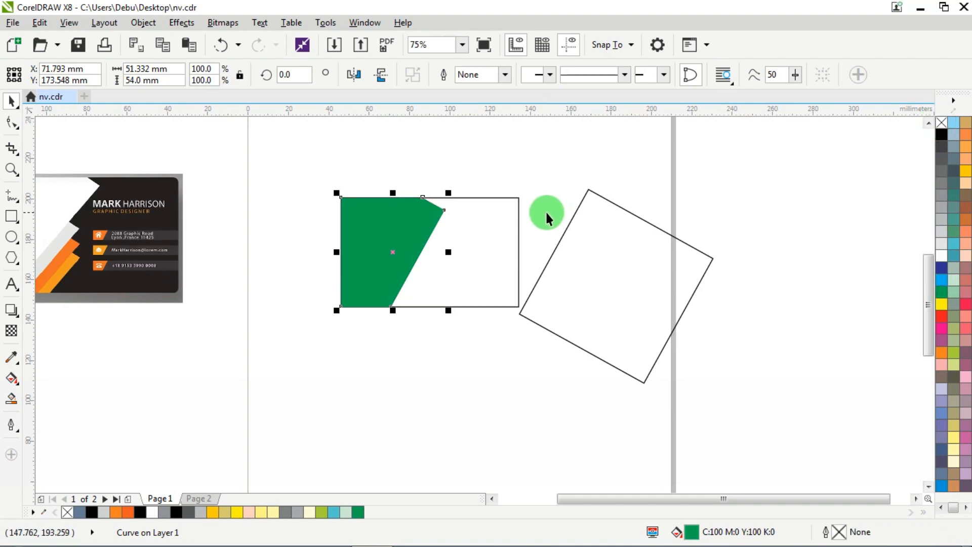
Compare the green shape with the reference card and move the tilted square to about X 165.6 mm, Y 159.9 mm
scroll(545, 211, "down", 2)
scroll(406, 208, "up", 3)
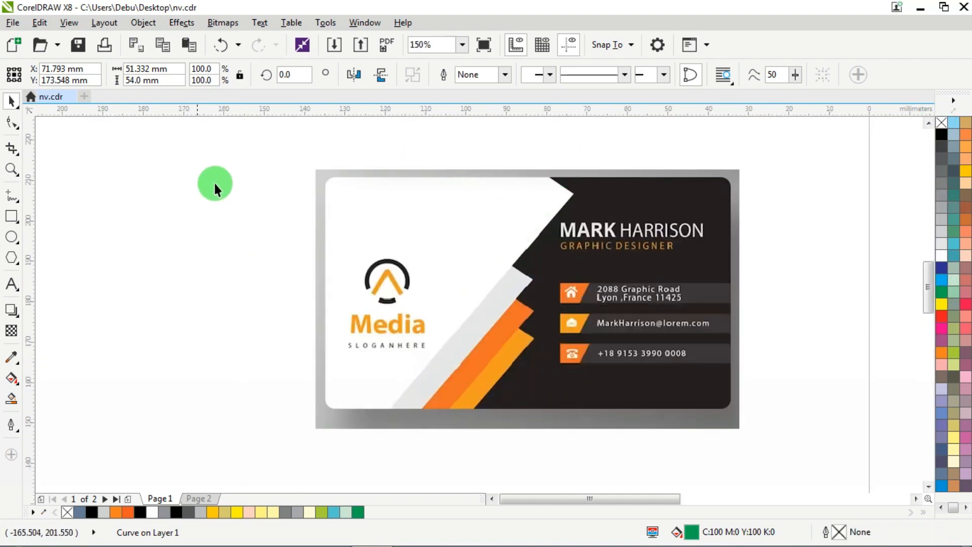
scroll(228, 177, "down", 2)
scroll(446, 134, "up", 2)
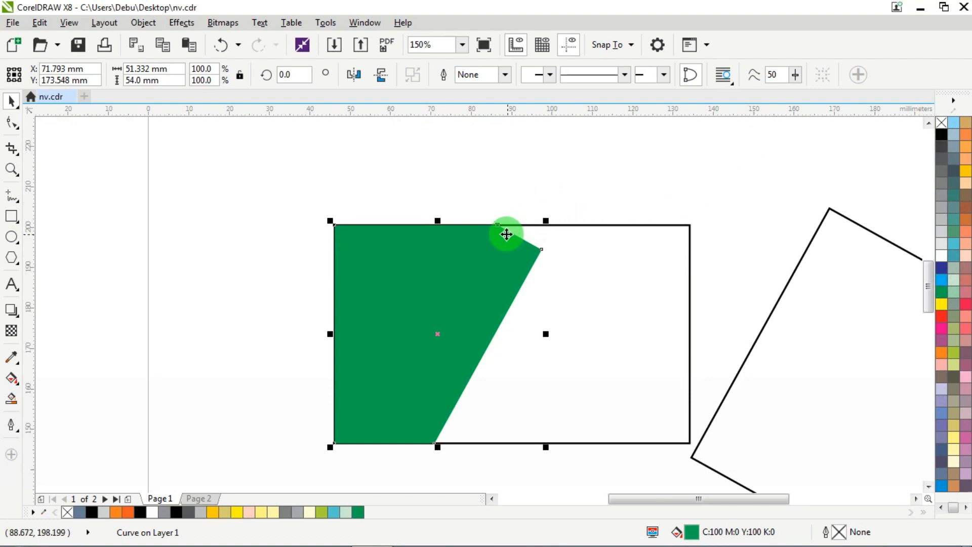
scroll(532, 202, "down", 2)
scroll(556, 196, "up", 1)
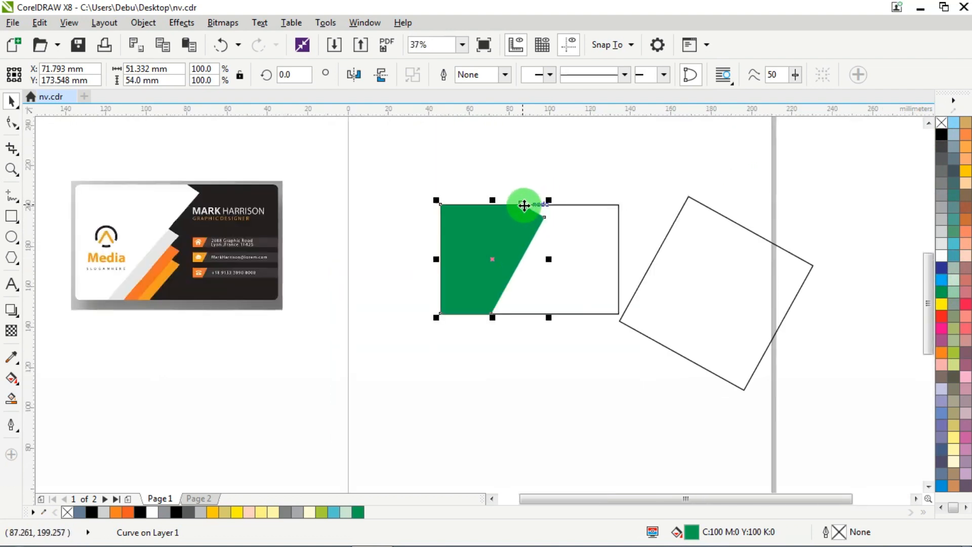
left_click(722, 265)
left_click_drag(722, 265, 689, 258)
Move the tilted square behind the green shape to about X 51.5 mm, Y 171.4 mm, so a strip extends past the slanted edge
scroll(108, 254, "up", 2)
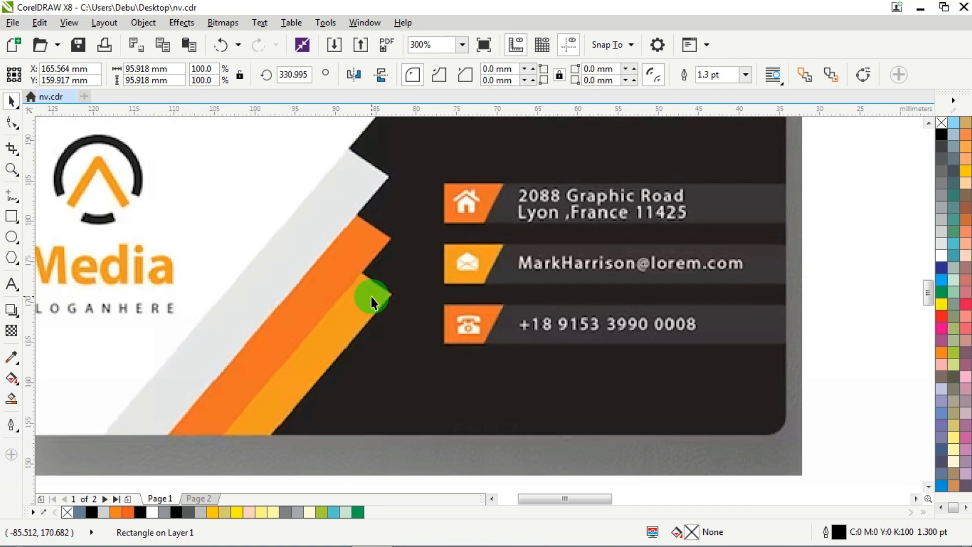
scroll(279, 235, "down", 2)
scroll(434, 149, "down", 2)
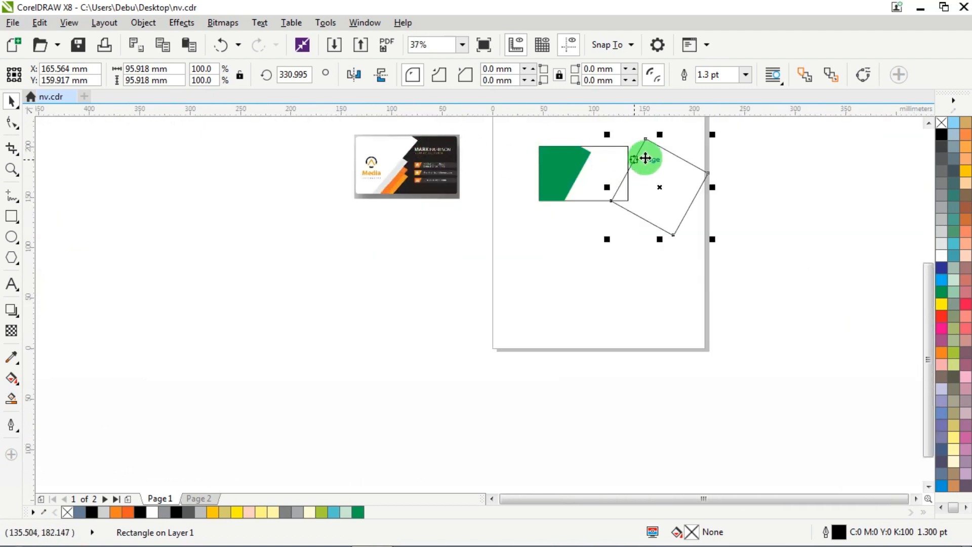
scroll(645, 157, "up", 1)
left_click_drag(707, 207, 489, 191)
scroll(507, 187, "up", 2)
left_click_drag(644, 226, 610, 210)
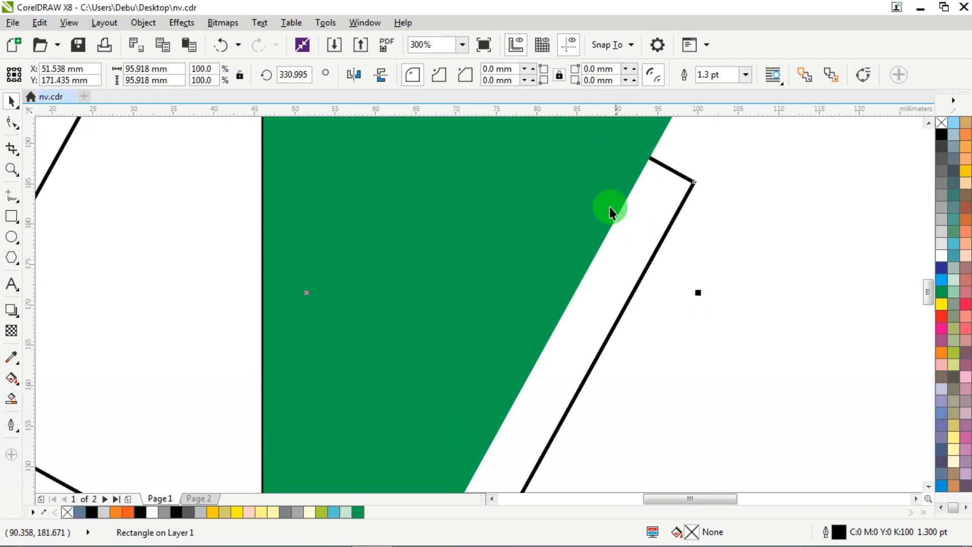
scroll(606, 207, "down", 2)
scroll(607, 207, "up", 1)
left_click(608, 210)
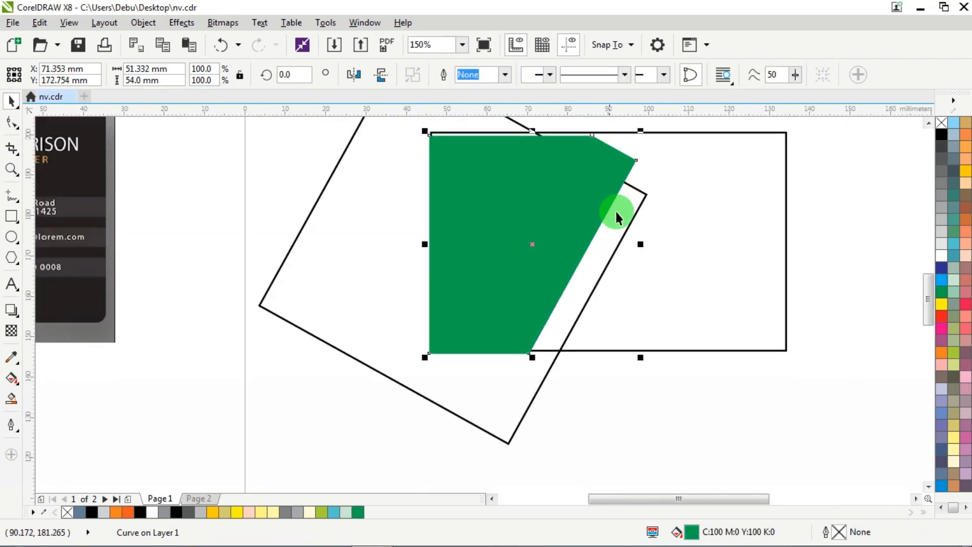
key("ctrl+z")
Adjust the tilted square to about X 50 mm, Y 171.3 mm and place two stepped copies below it, the lowest at about X 53.4 mm, Y 154.4 mm
scroll(637, 201, "up", 1)
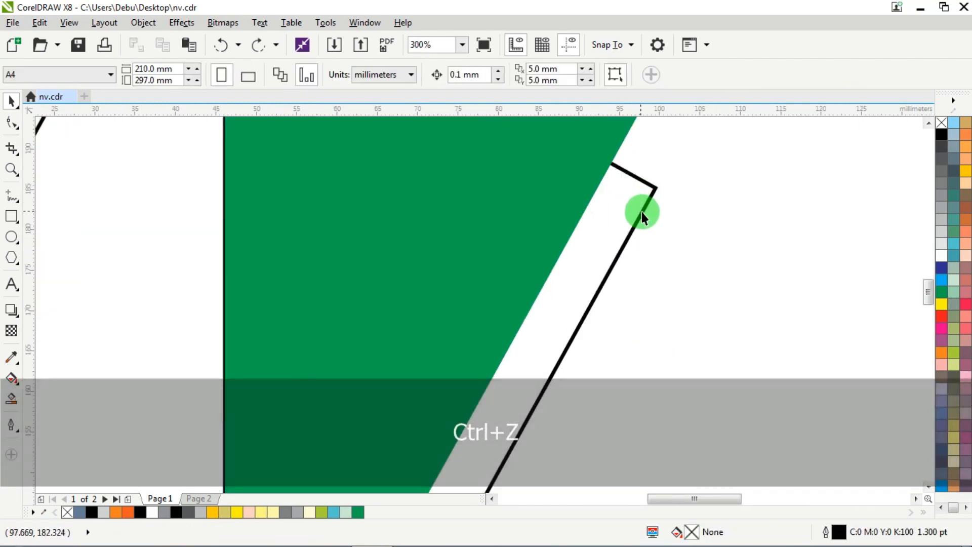
left_click(640, 215)
left_click_drag(641, 217, 634, 293)
scroll(630, 213, "down", 1)
right_click(630, 259)
right_click(635, 294)
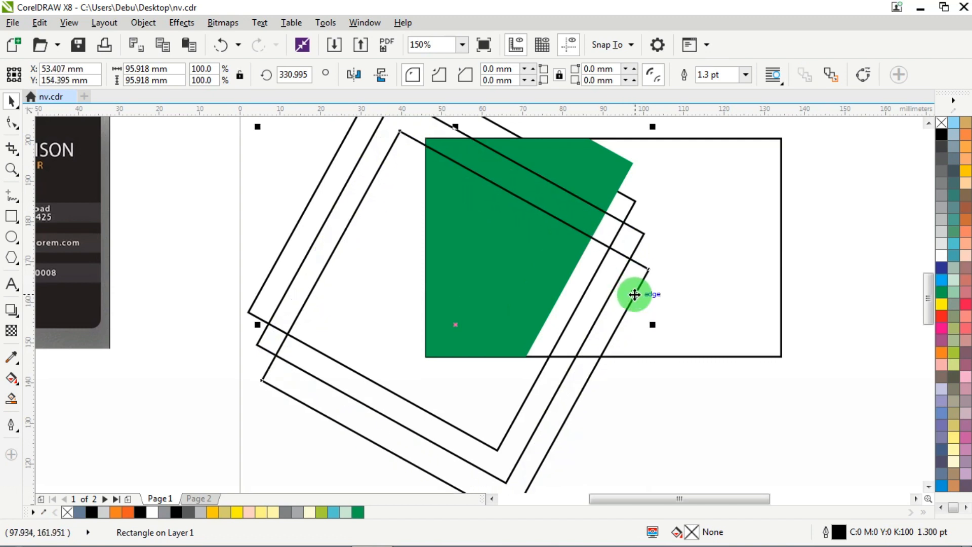
left_click(709, 368)
Compare the stepped squares with the reference stripes and nudge the lowest copy to about X 53 mm, Y 154.4 mm
left_click_drag(619, 161, 632, 200)
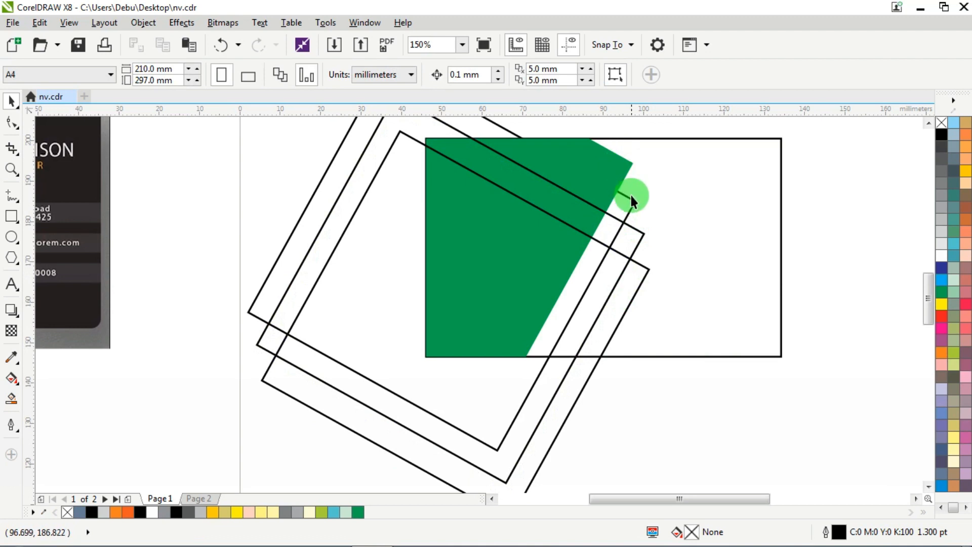
scroll(635, 196, "down", 2)
scroll(457, 191, "up", 1)
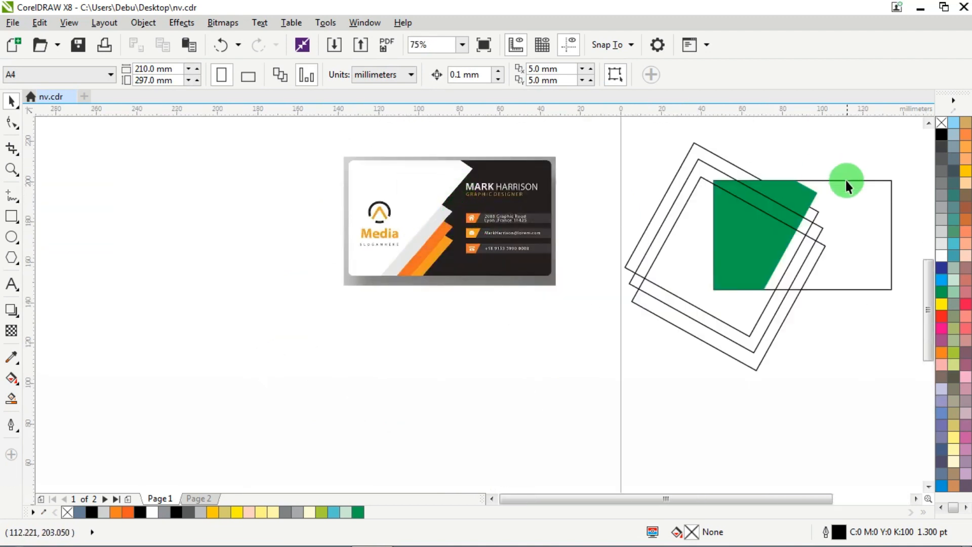
scroll(838, 223, "up", 2)
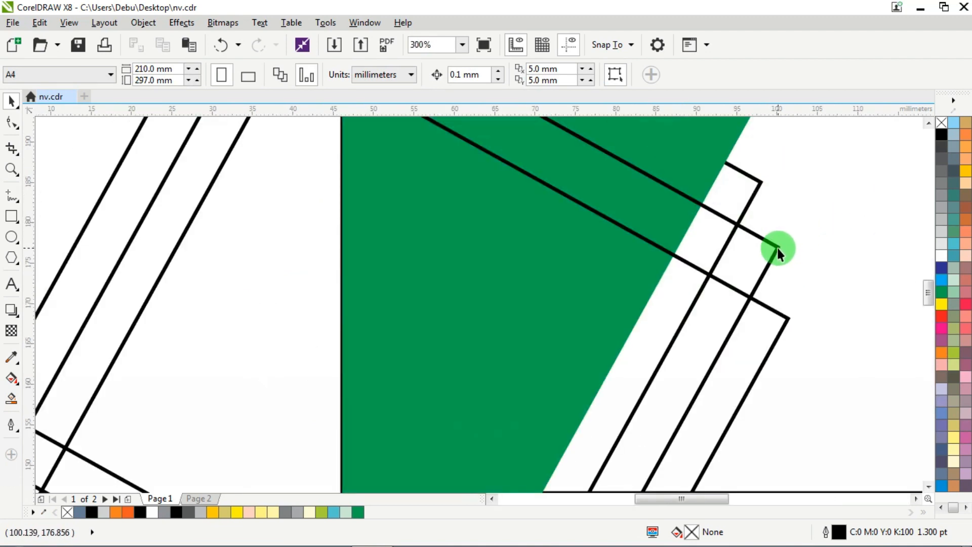
scroll(753, 232, "down", 3)
scroll(762, 258, "up", 2)
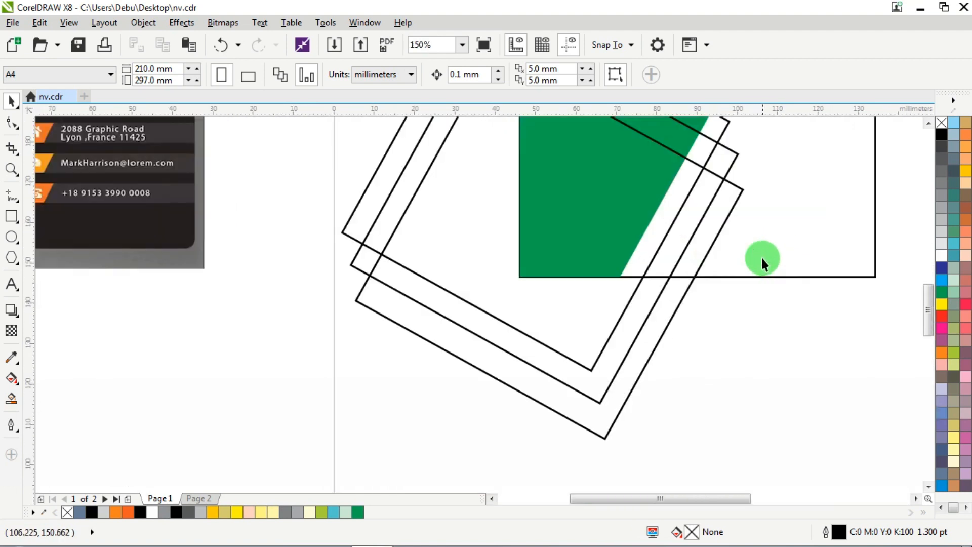
scroll(761, 256, "up", 1)
left_click(715, 217)
scroll(709, 217, "down", 1)
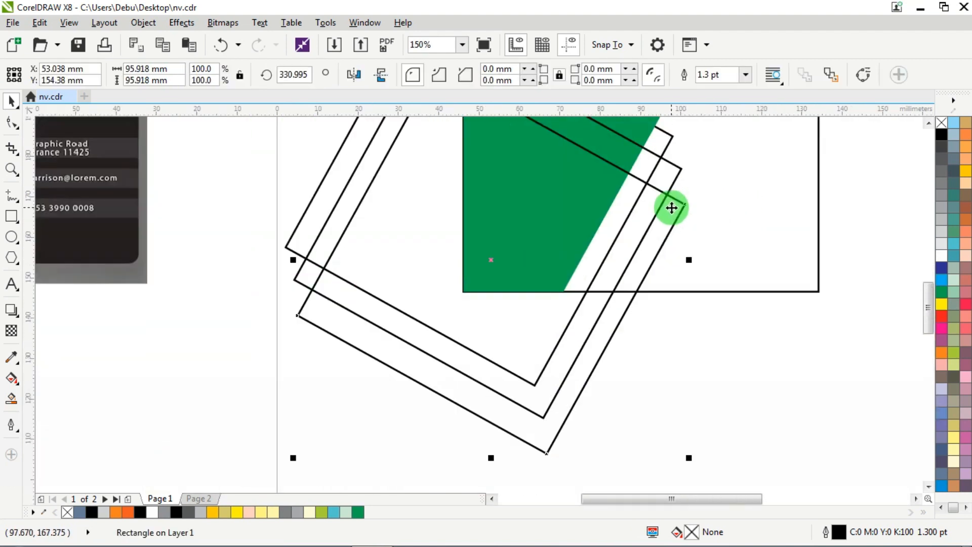
scroll(674, 203, "down", 2)
left_click(731, 287)
Cut the two lower tilted square copies to the clipboard, leaving the first square in place
scroll(698, 157, "up", 2)
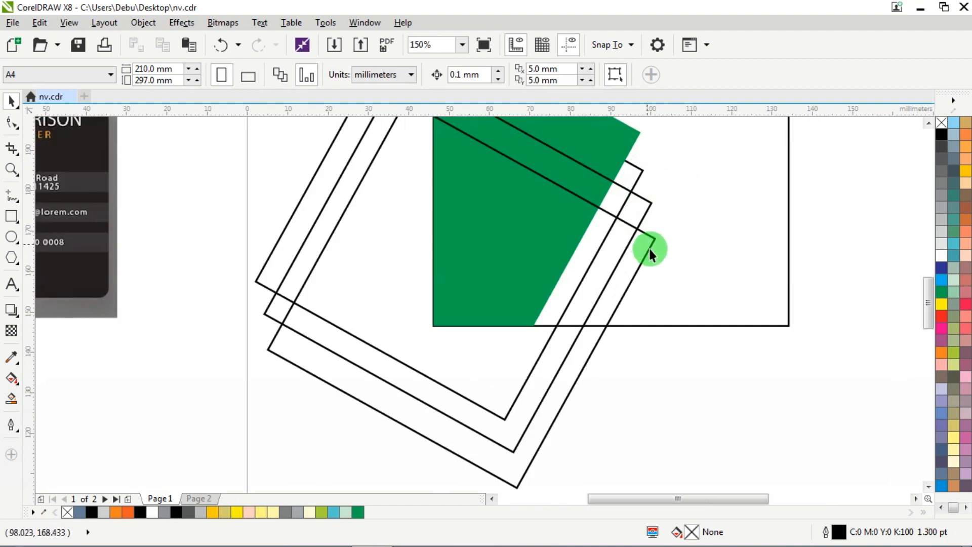
left_click(653, 239)
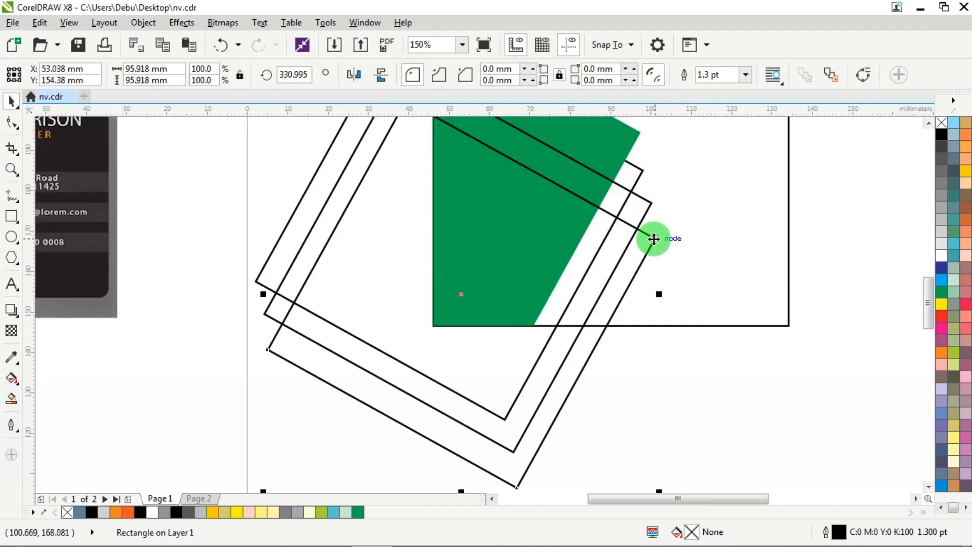
key("shift")
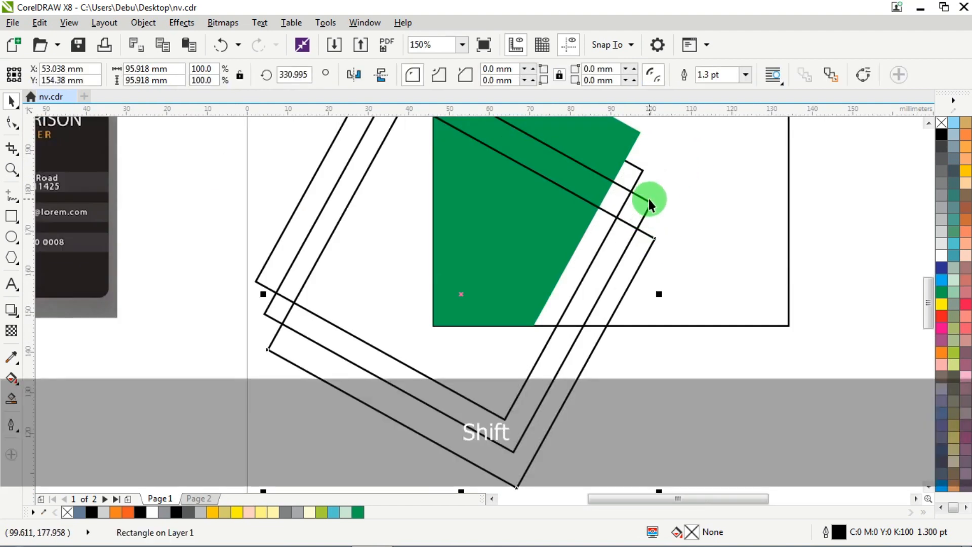
left_click(647, 202, "shift")
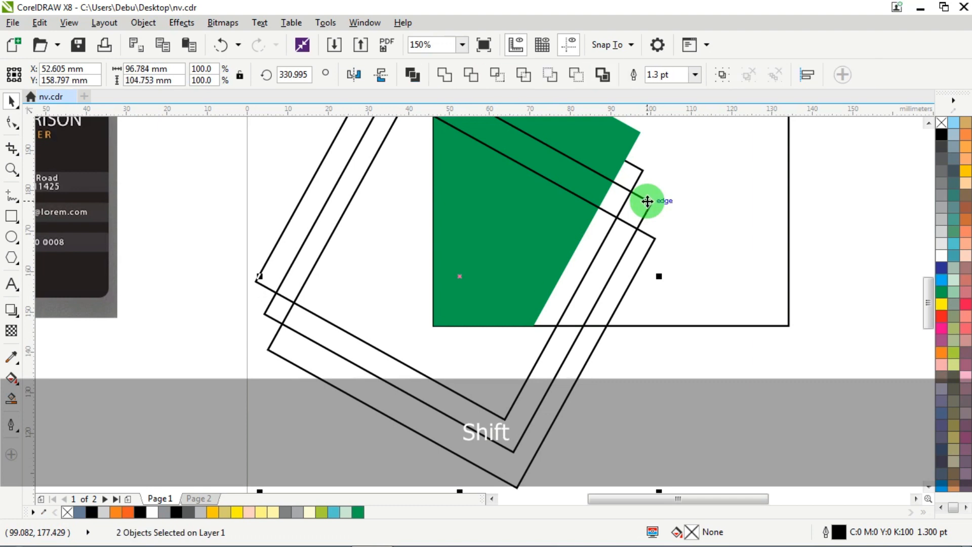
key("ctrl")
key("ctrl+x")
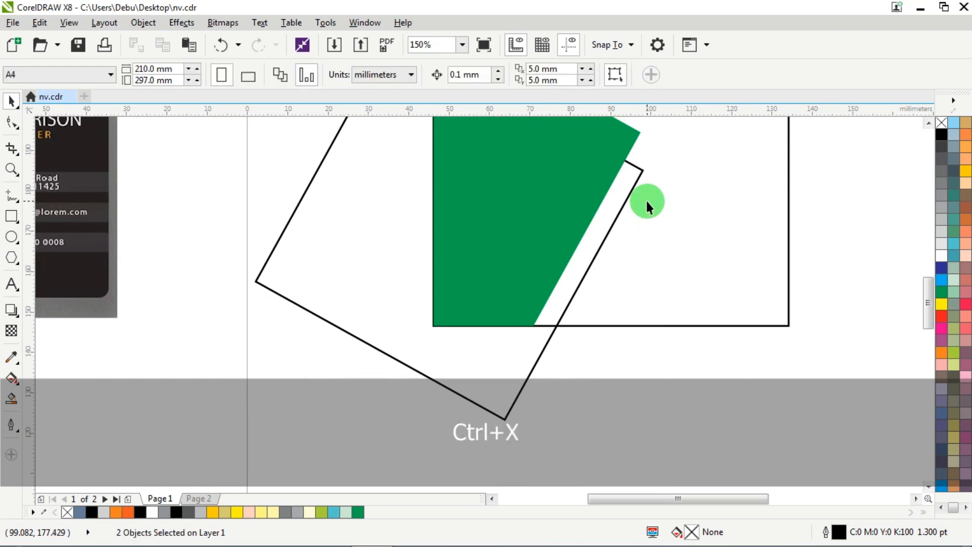
Trim the card rectangle with the remaining tilted square
scroll(633, 198, "down", 2)
scroll(621, 190, "up", 2)
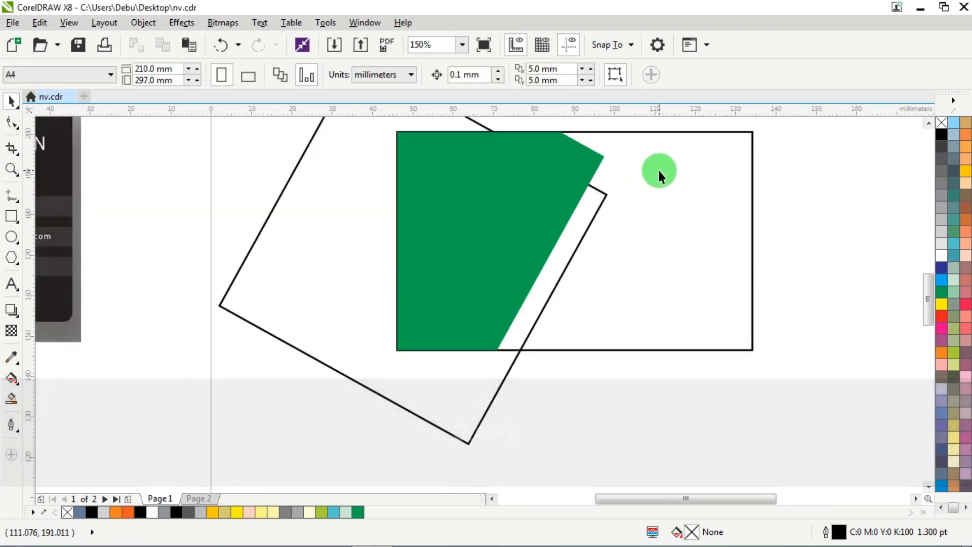
left_click(606, 196)
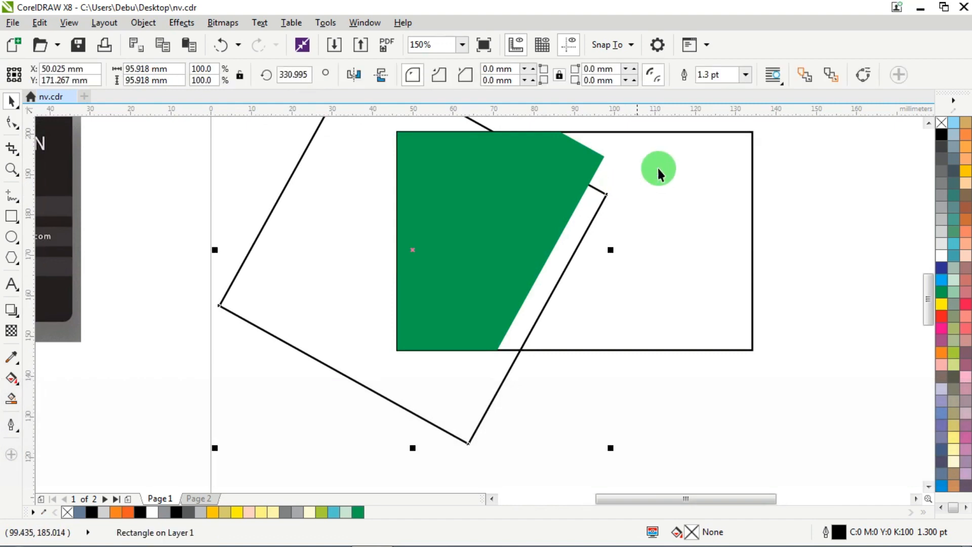
key("shift")
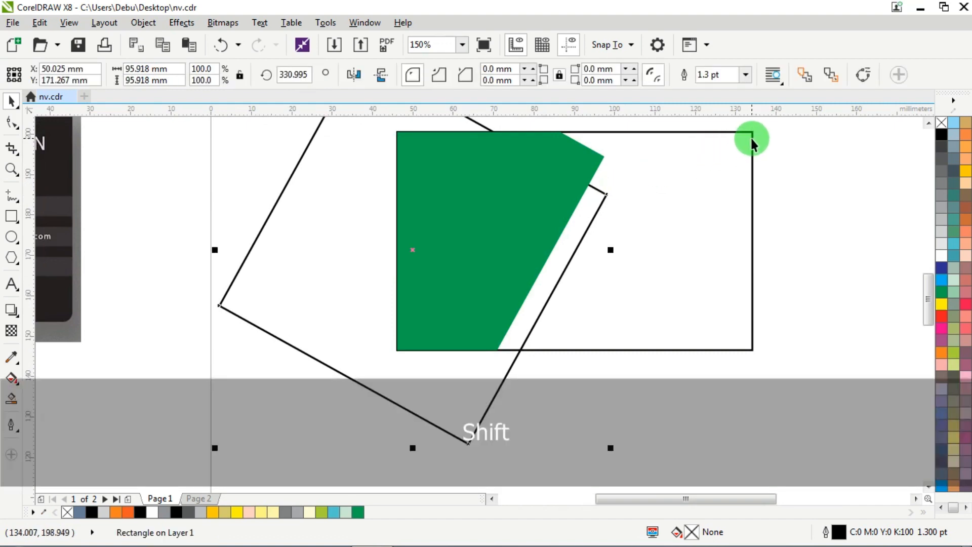
left_click(749, 142, "shift")
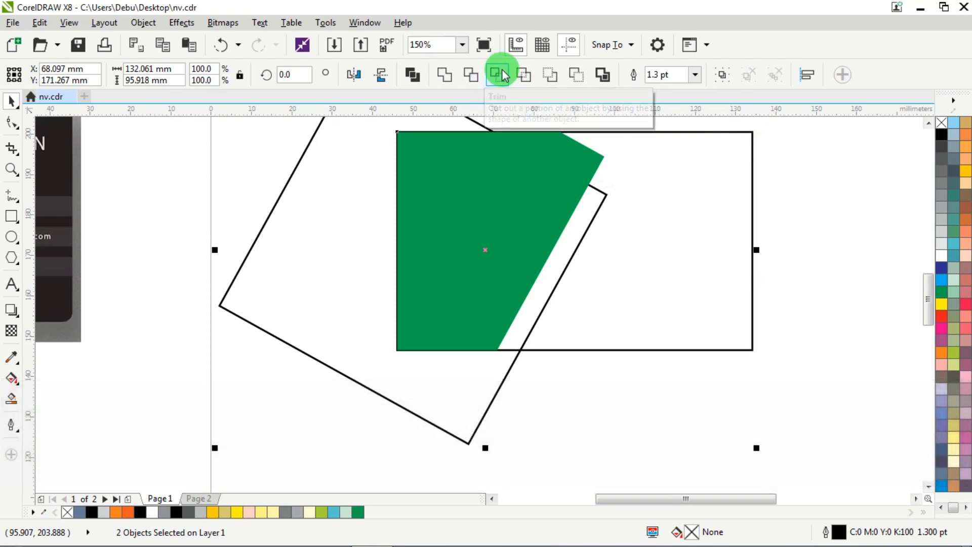
left_click(501, 75)
left_click(281, 179)
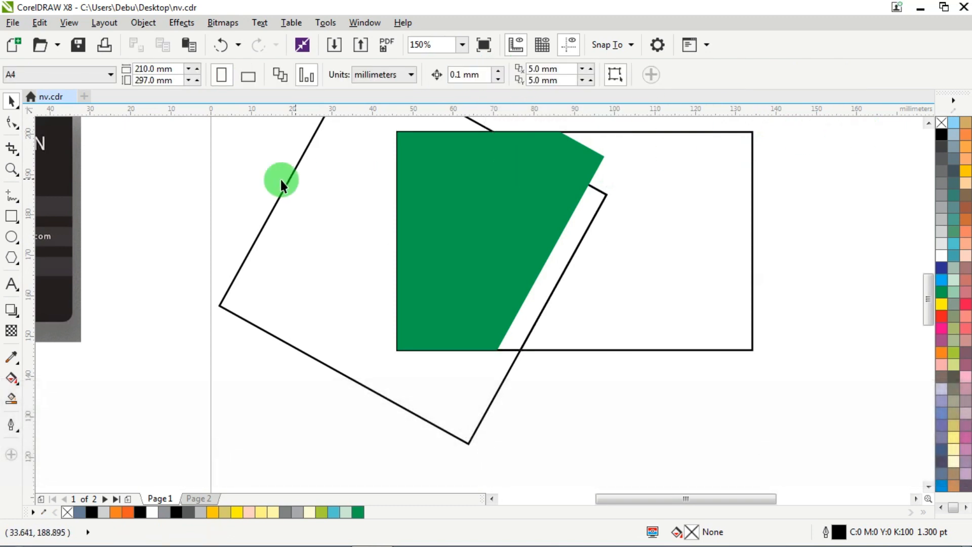
Delete the leftover first tilted square and fill the diagonal piece behind the green shape with 40% Black, without an outline
left_click_drag(344, 181, 253, 177)
key("Delete")
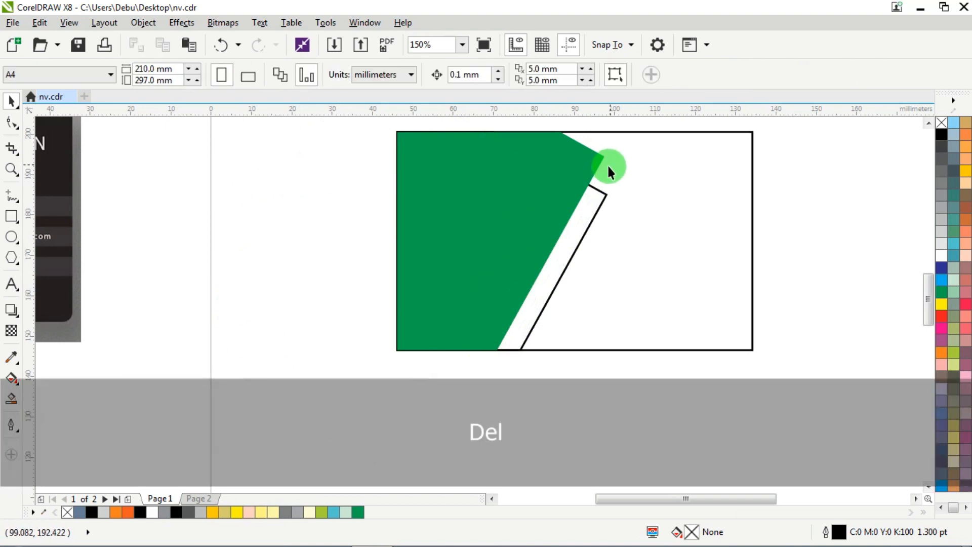
left_click(598, 189)
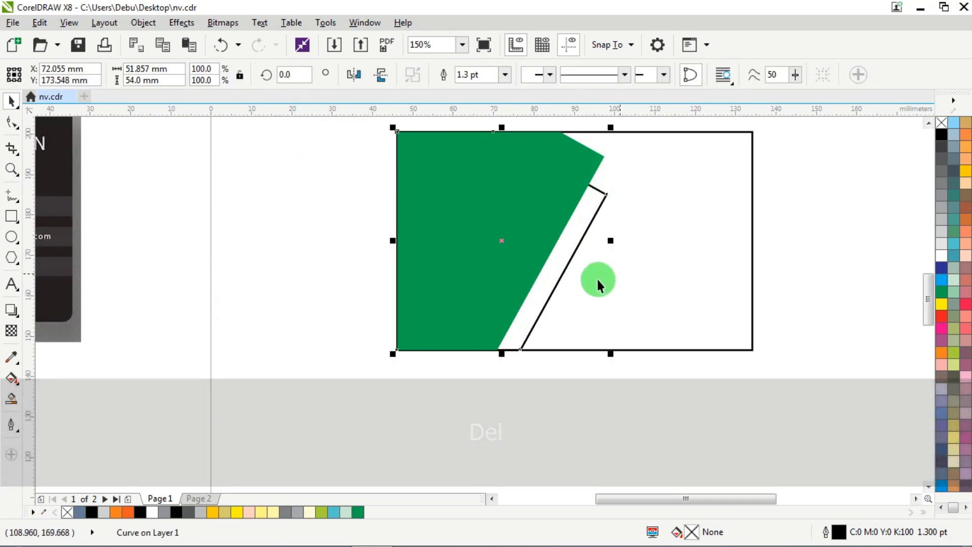
left_click(938, 206)
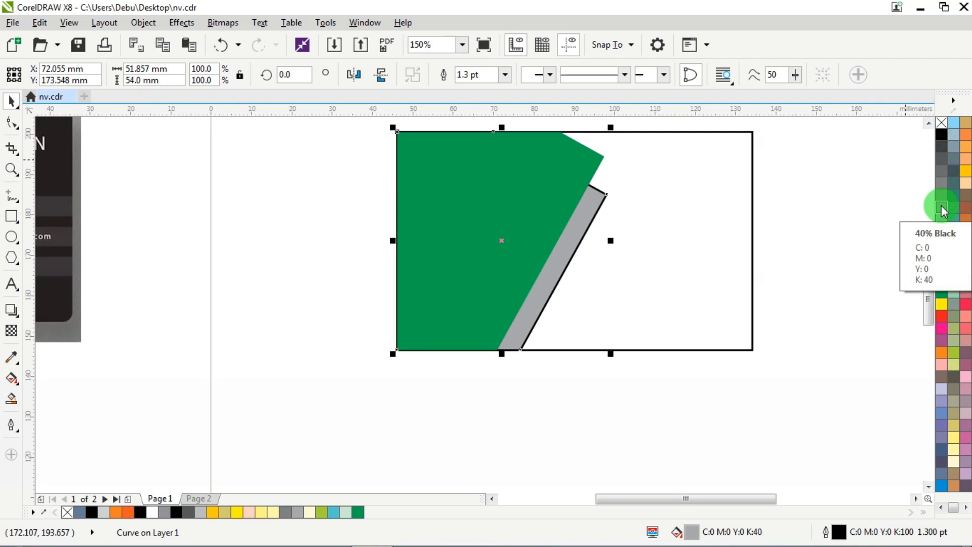
right_click(940, 124)
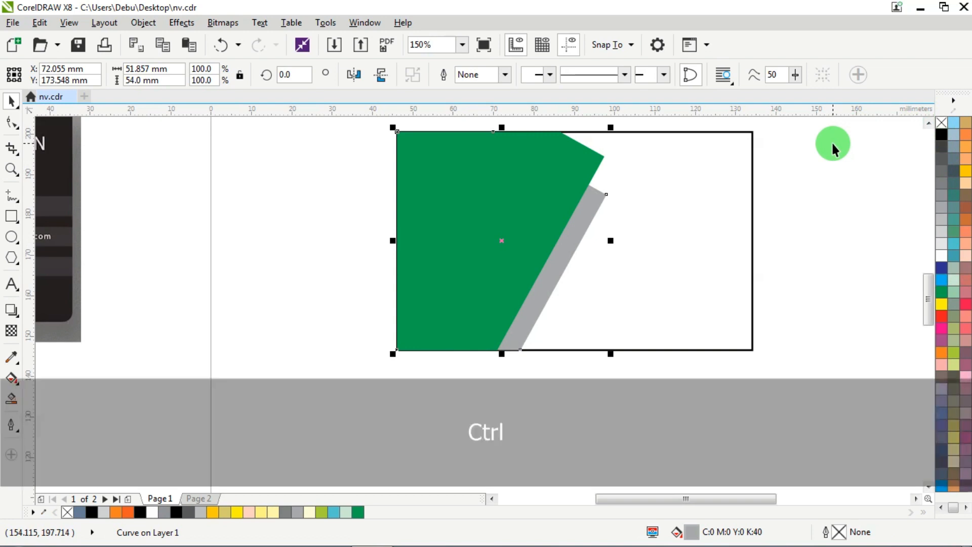
Paste the two tilted squares back and cut the lower one to the clipboard, leaving the upper one in place
key("ctrl+v")
left_click(660, 291)
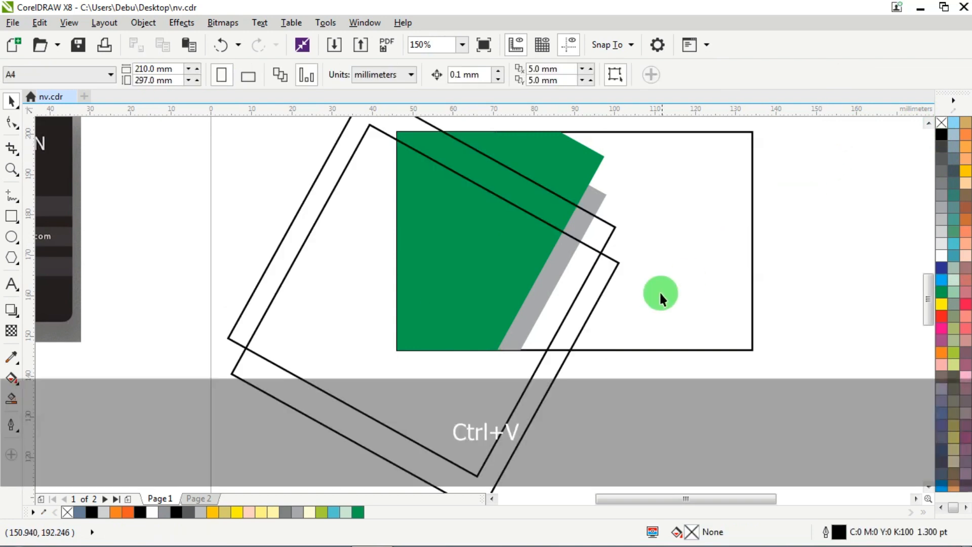
left_click(614, 263)
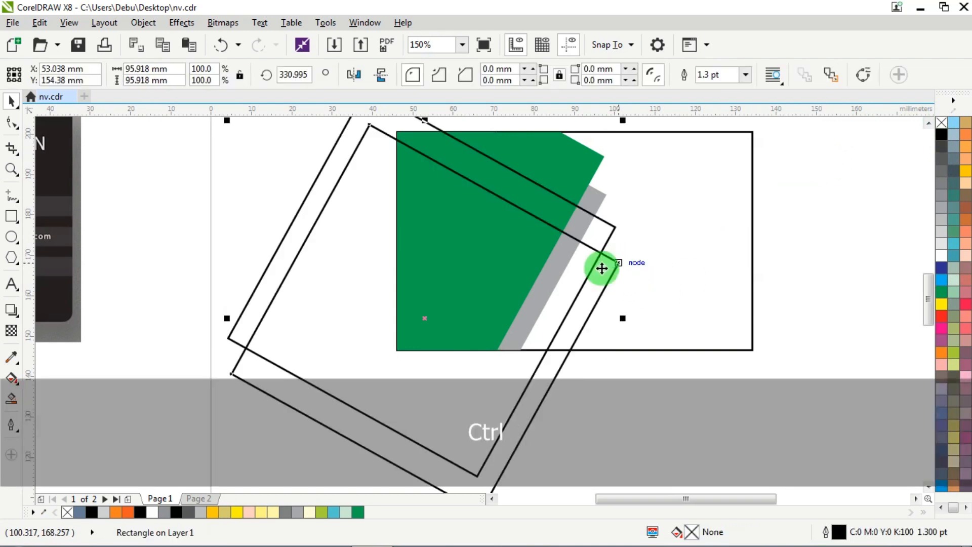
key("ctrl+x")
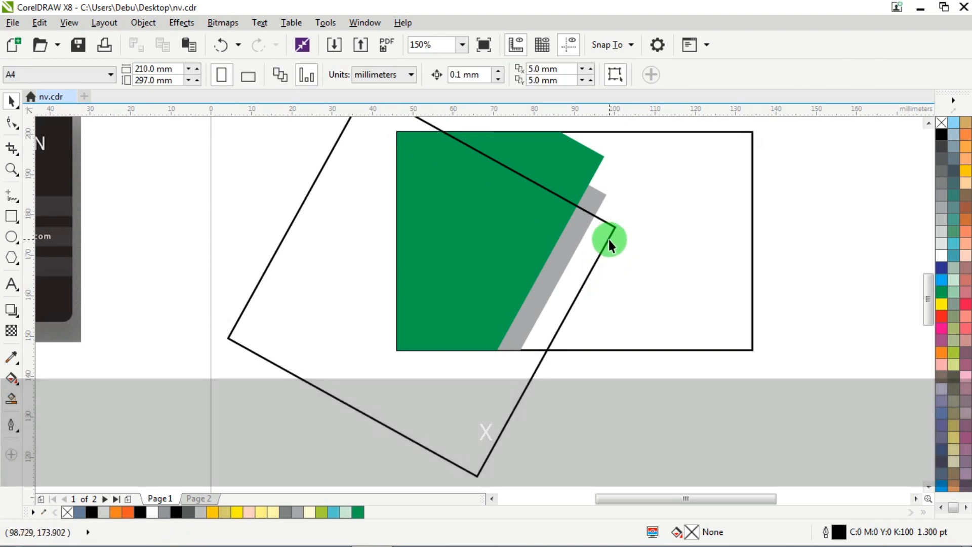
Intersect the remaining tilted square with the card rectangle, then delete the square
left_click(609, 239)
key("shift")
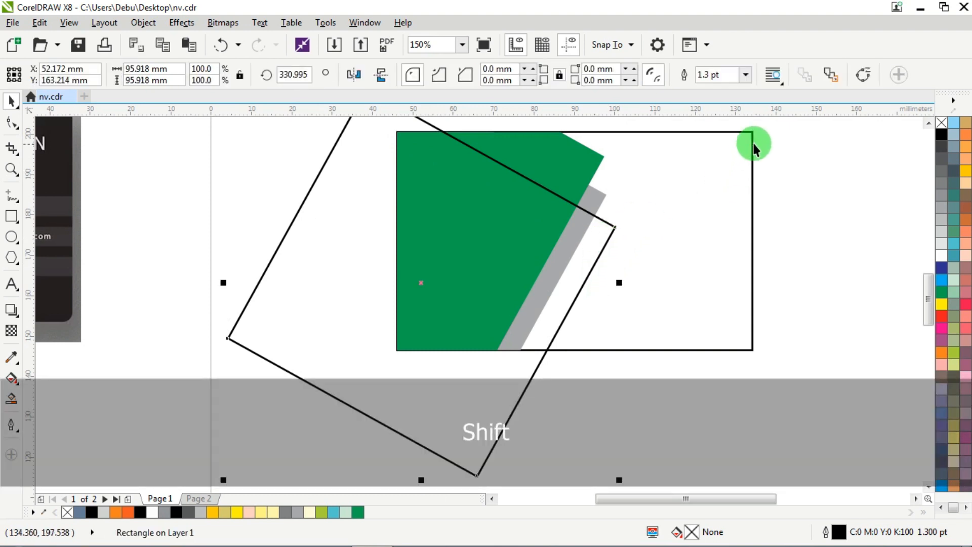
left_click(754, 142, "shift")
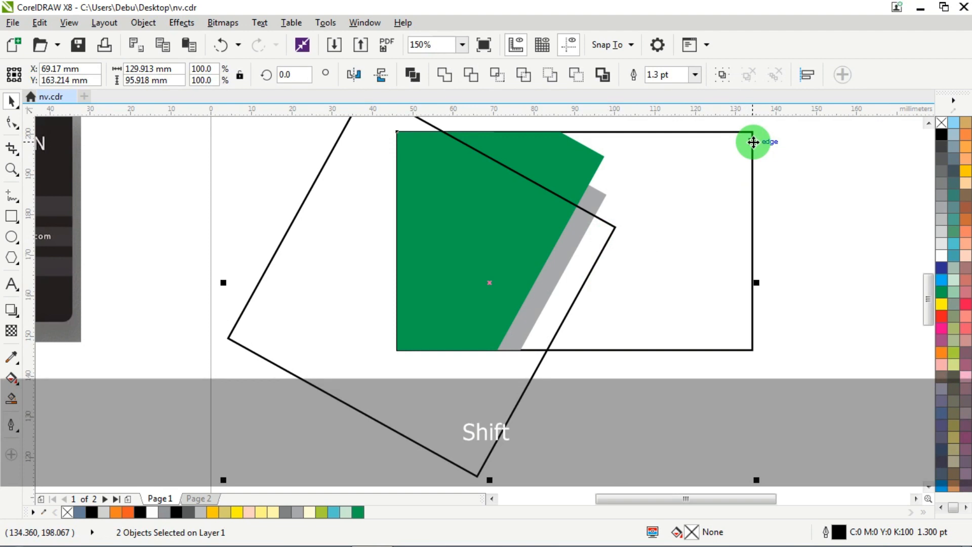
left_click(498, 74)
left_click(307, 142)
left_click_drag(330, 178, 269, 175)
key("Delete")
Fill the second diagonal piece with orange C0 M60 Y100 K0, matching the reference stripe, and remove its outline
left_click(607, 235)
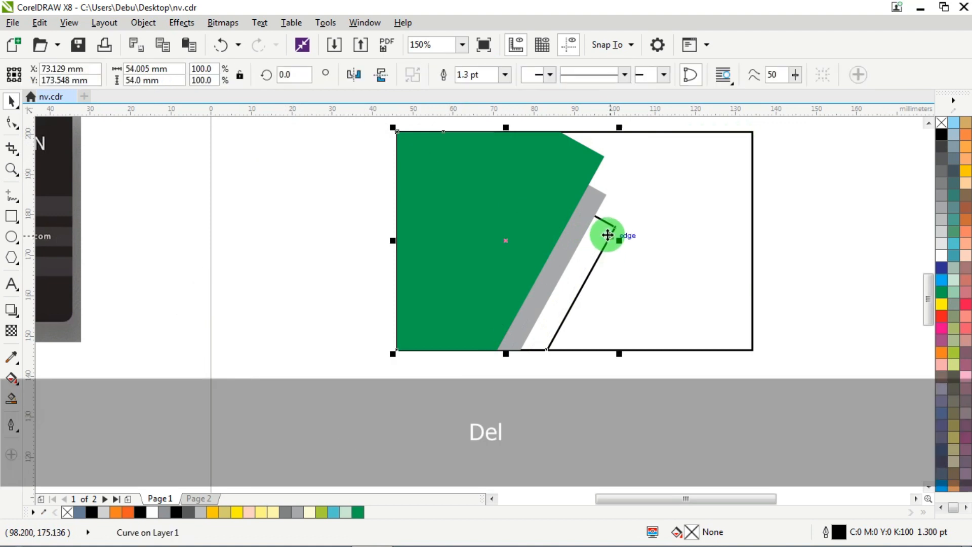
scroll(607, 246, "down", 2)
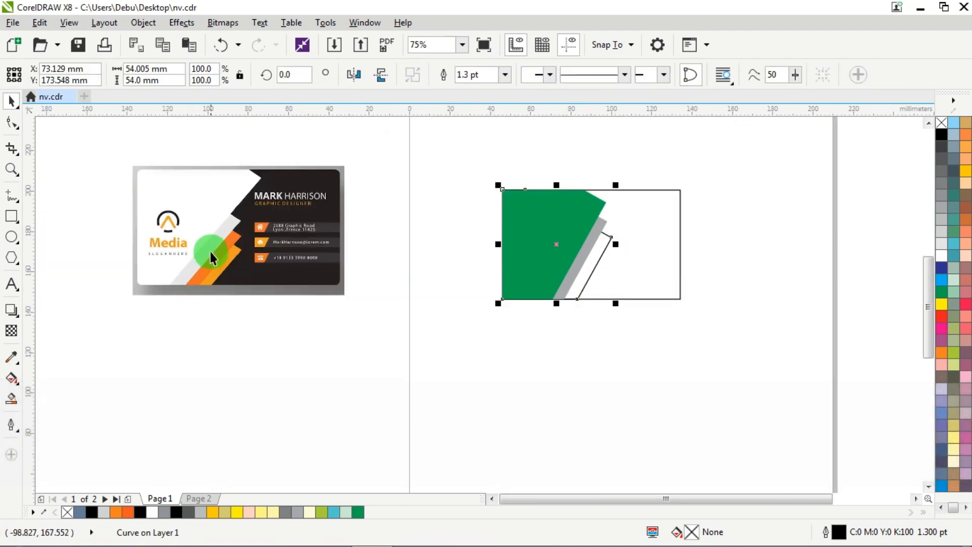
scroll(211, 251, "up", 2)
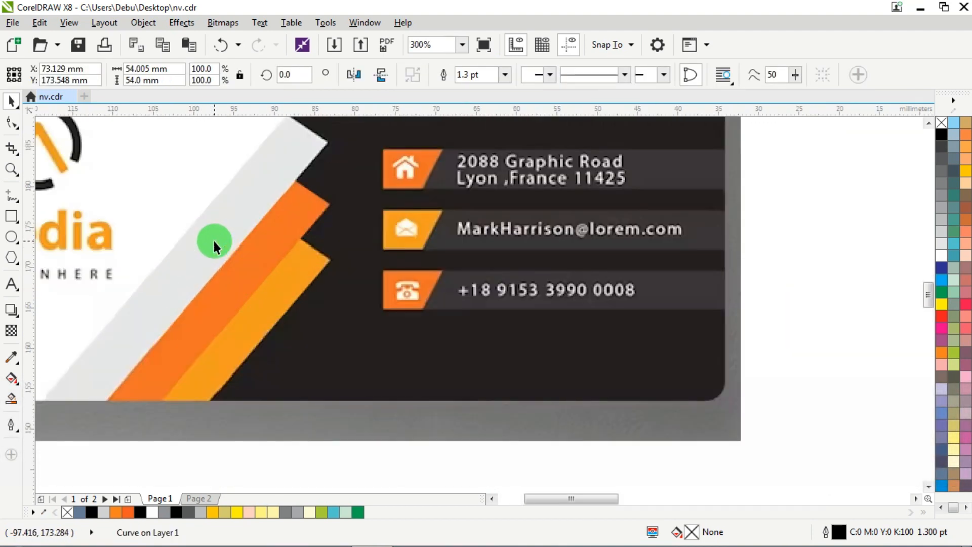
left_click(943, 351)
right_click(941, 120)
scroll(389, 271, "down", 3)
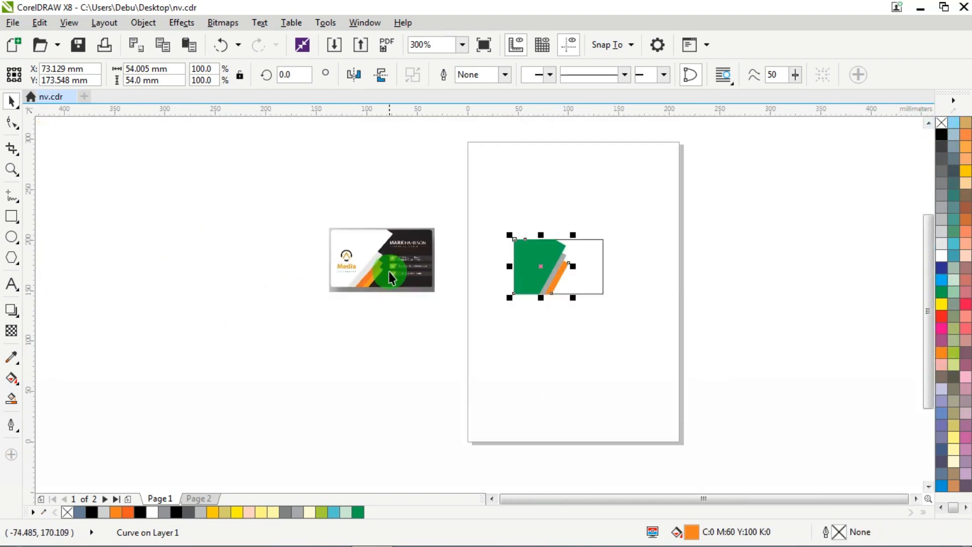
Set the magenta value of the orange stripe's fill to 70
scroll(556, 275, "up", 2)
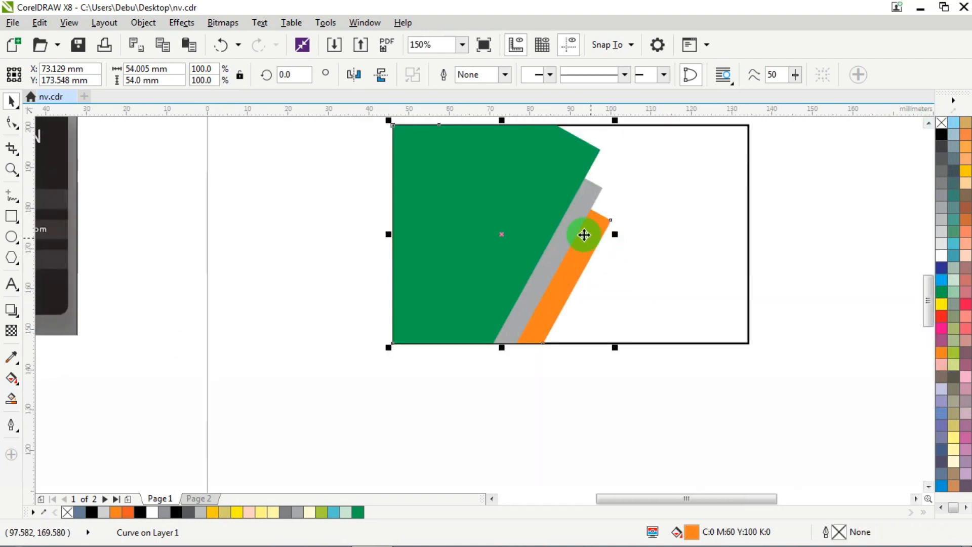
scroll(593, 258, "up", 1)
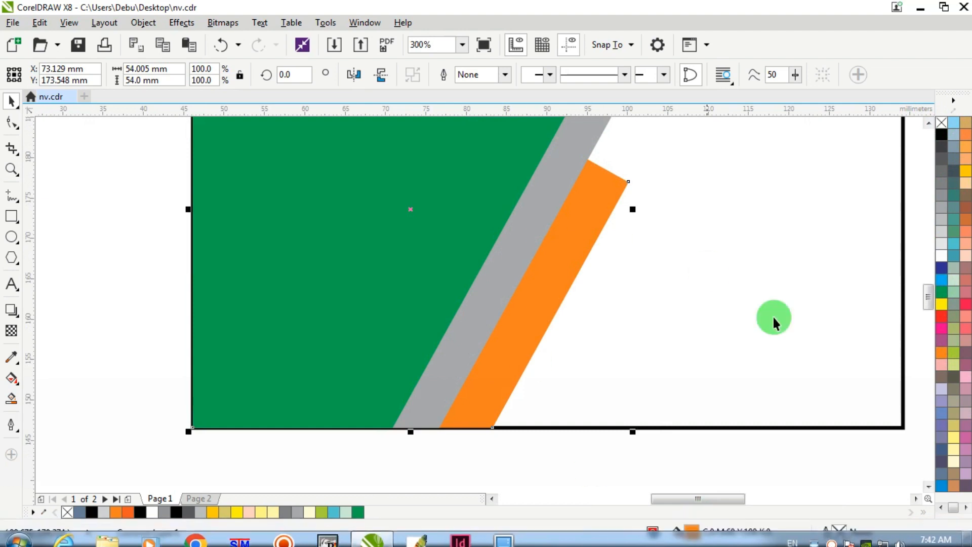
double_click(691, 531)
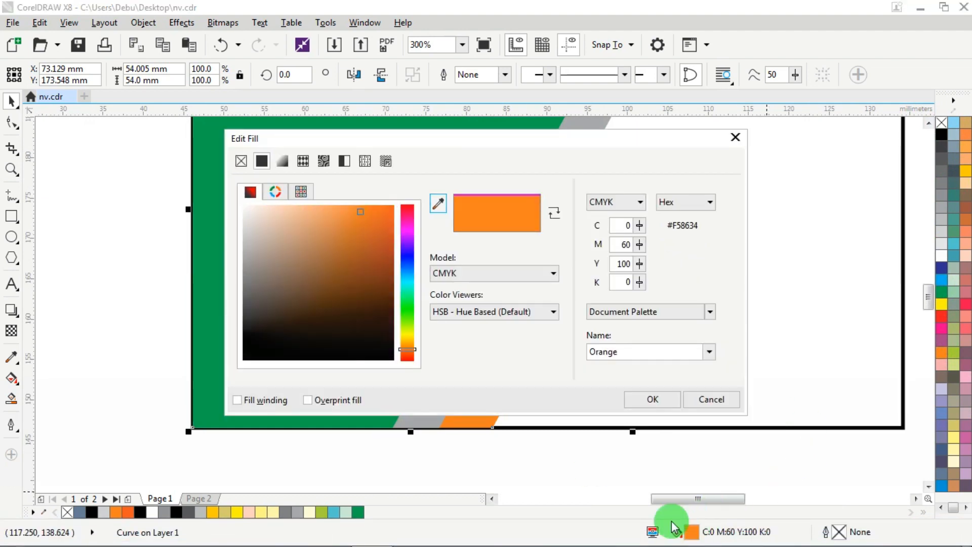
double_click(619, 244)
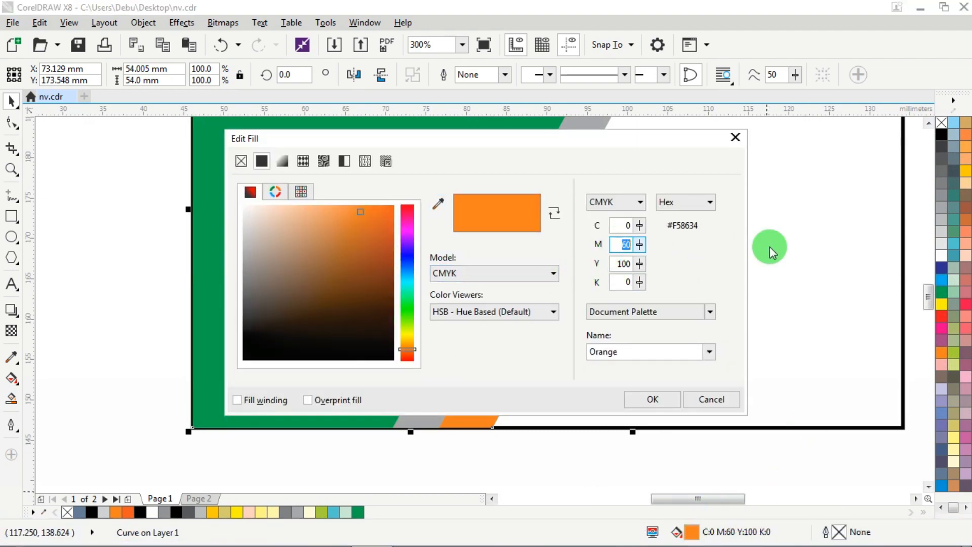
type("70")
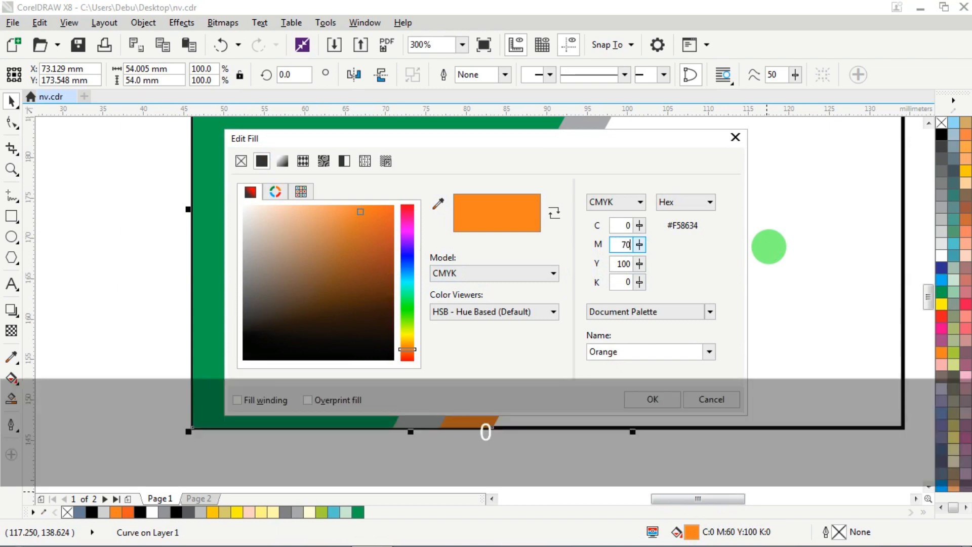
key("Tab")
key("Return")
scroll(377, 258, "down", 2)
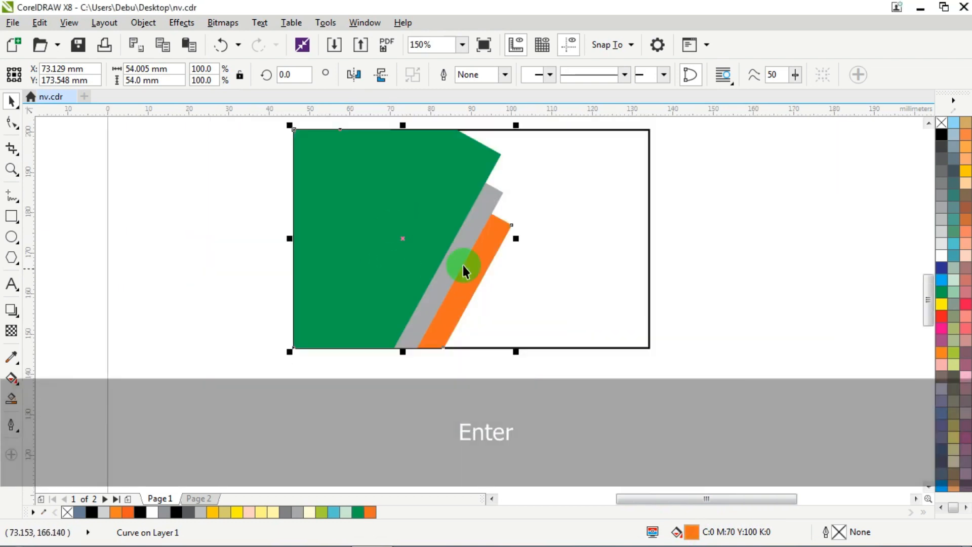
Paste the last tilted square, intersect it with the card rectangle, and delete the square
left_click(771, 212)
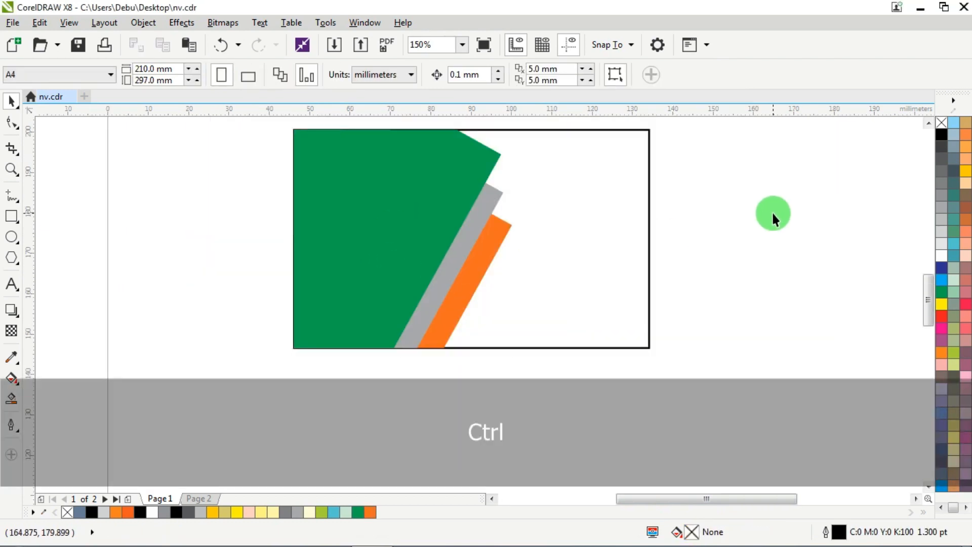
key("ctrl+v")
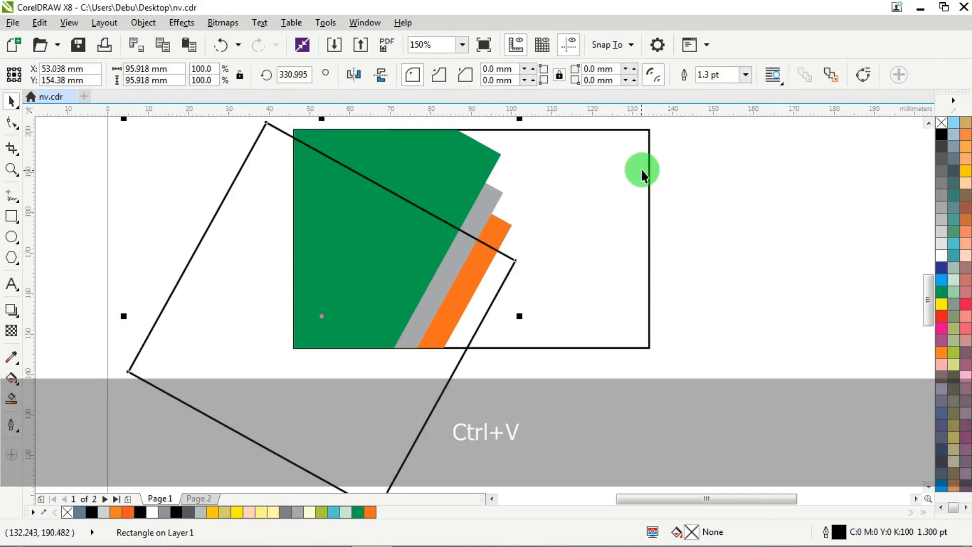
key("shift")
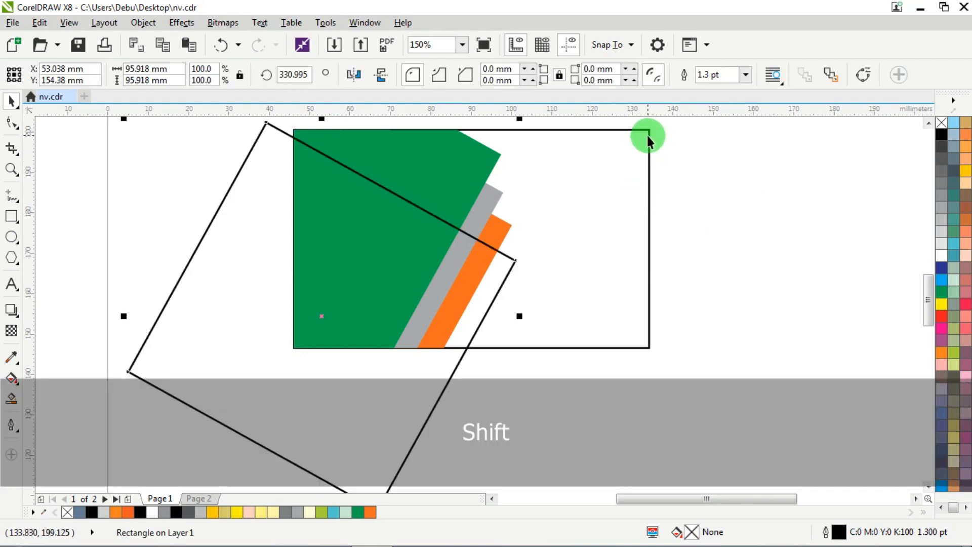
left_click(648, 136, "shift")
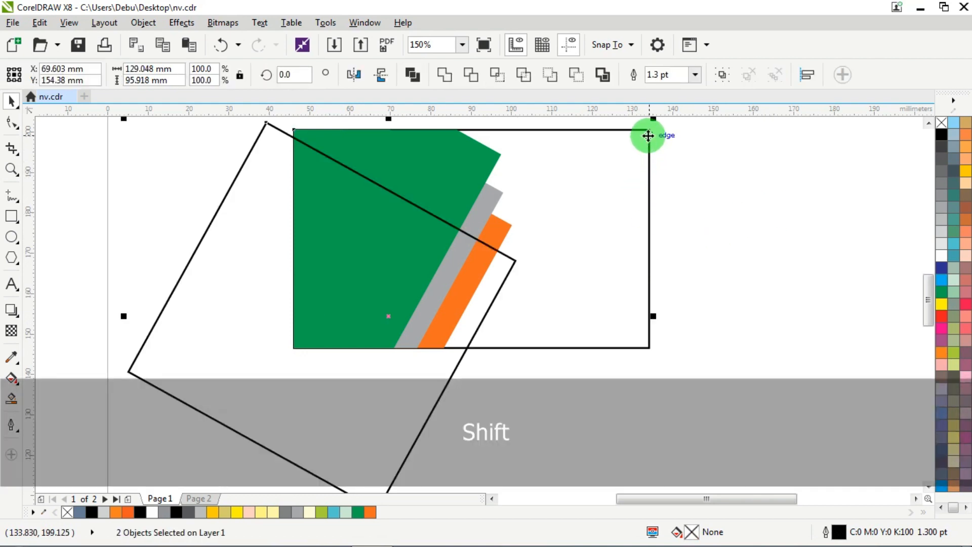
left_click(499, 76)
left_click(829, 204)
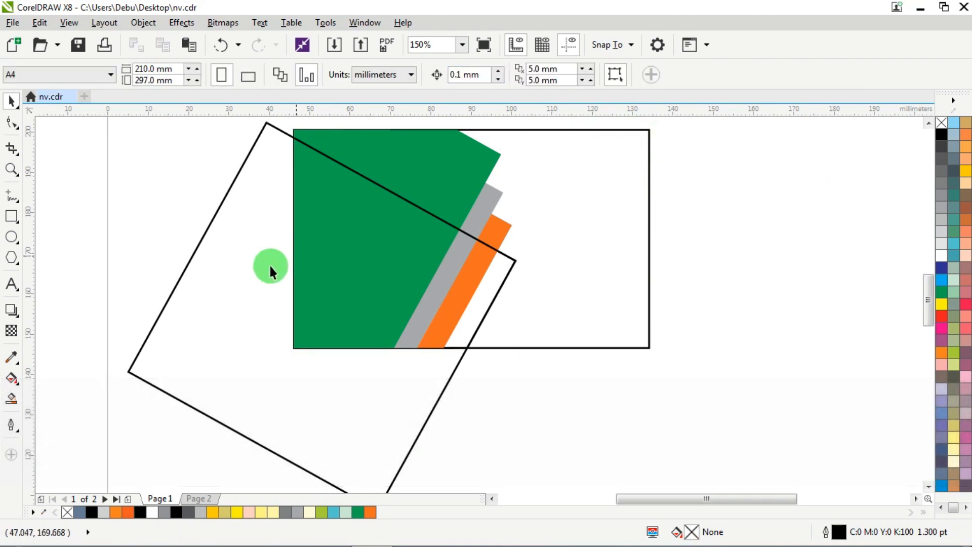
left_click(224, 266)
key("Delete")
Fill the third diagonal piece with yellow C0 M20 Y100 K0 and remove its outline
left_click(511, 260)
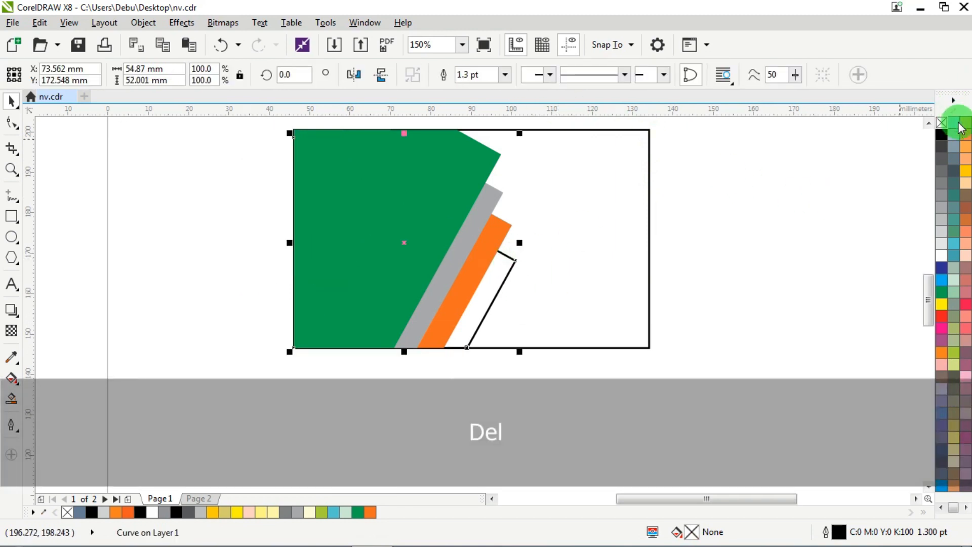
left_click(949, 150)
right_click(942, 122)
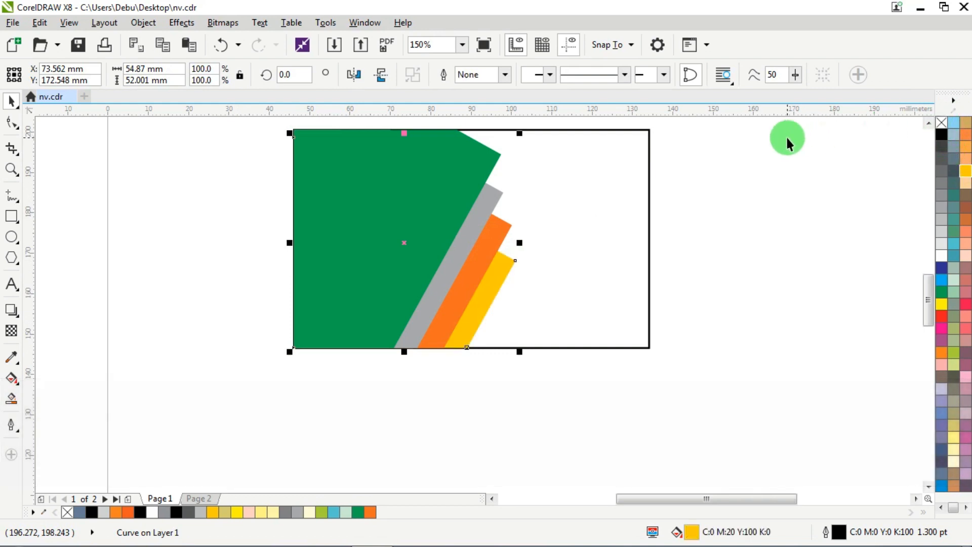
left_click(786, 136)
Fill the green slanted shape with white and the card rectangle with solid black, leaving the rectangle without an outline
left_click(420, 178)
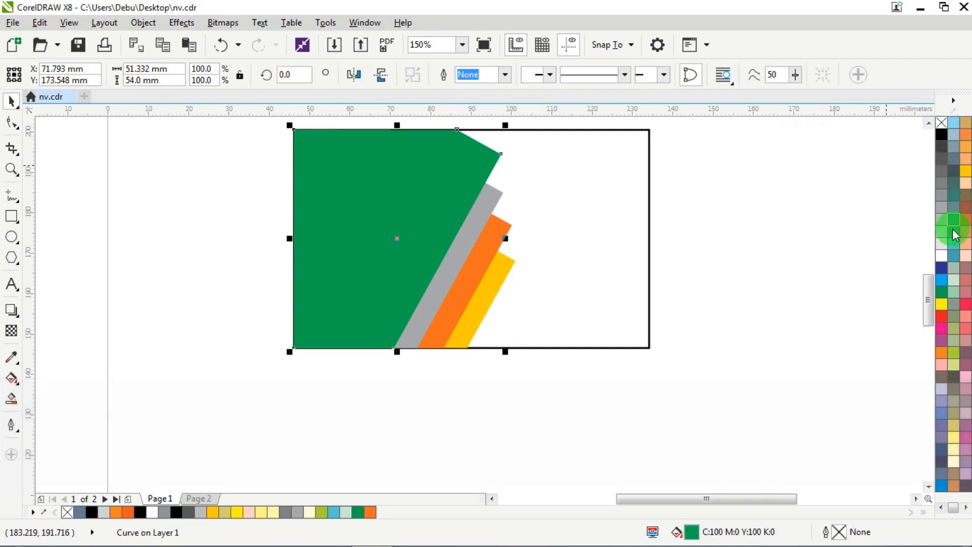
left_click(942, 255)
scroll(749, 200, "down", 2)
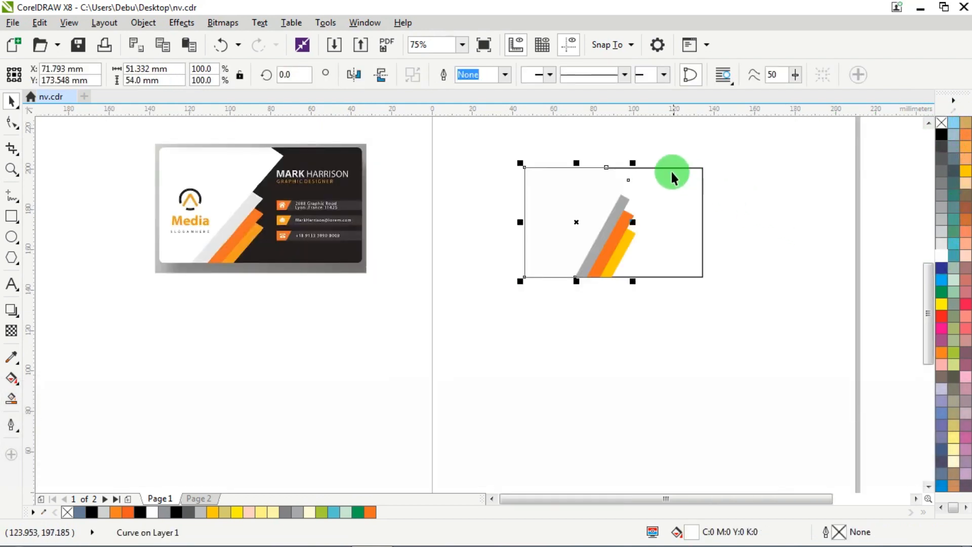
scroll(671, 169, "up", 2)
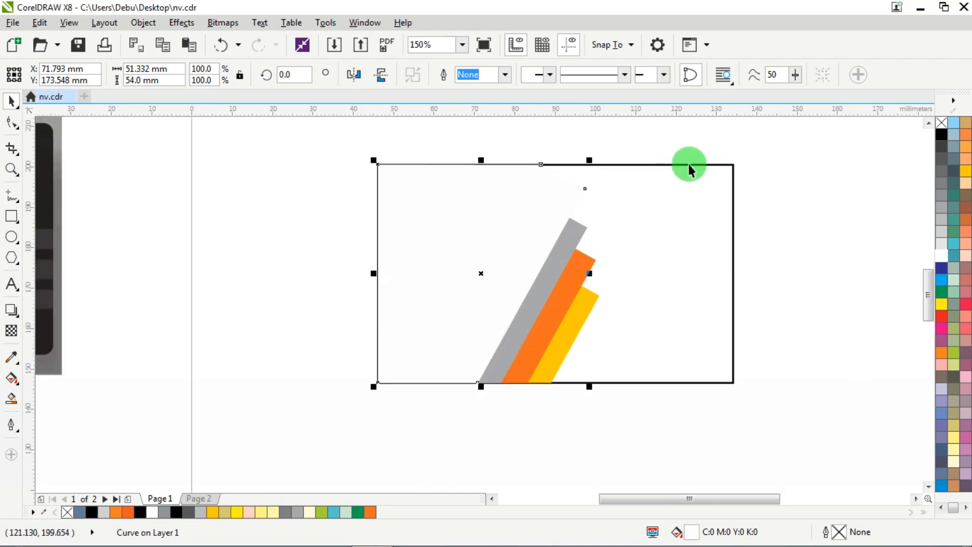
left_click(732, 172)
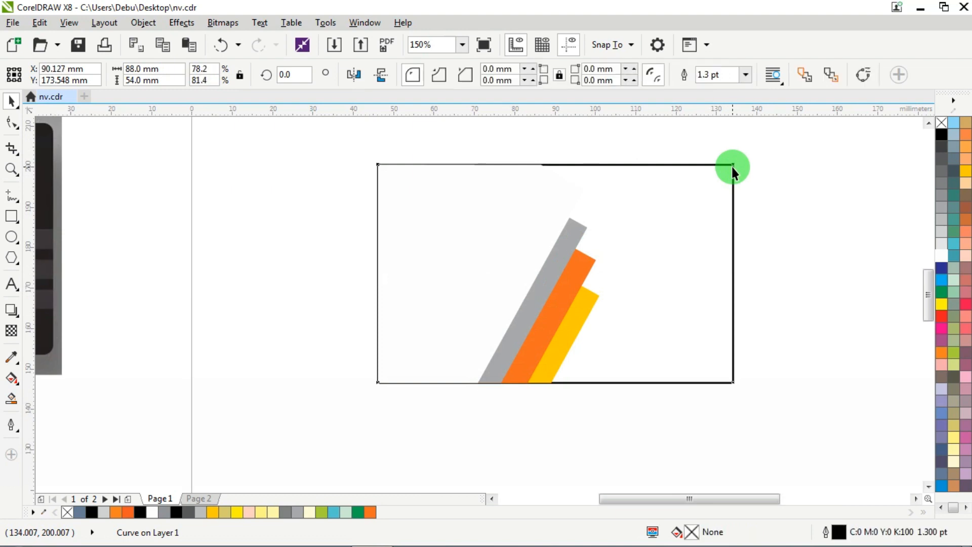
left_click(942, 134)
right_click(940, 121)
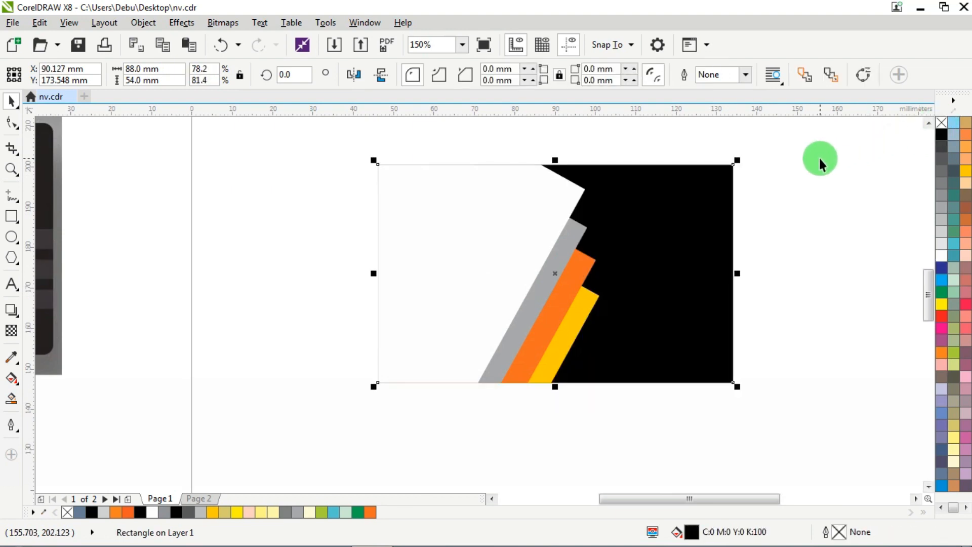
Draw a background rectangle about 136 × 95 mm covering the card and a margin around it
left_click(12, 217)
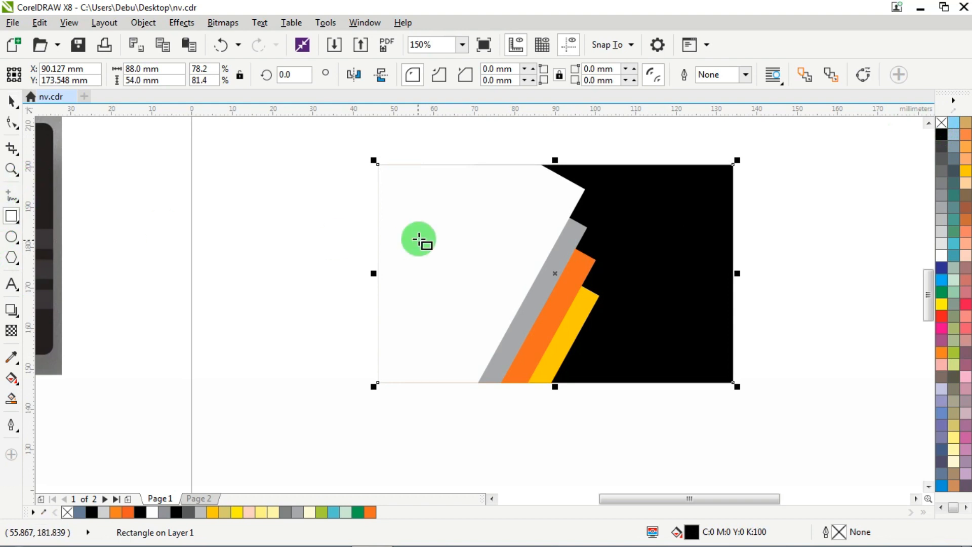
scroll(419, 239, "down", 2)
left_click_drag(347, 160, 623, 352)
Fill the background rectangle with 80% black, remove its outline, and send it behind the card artwork
left_click(943, 158)
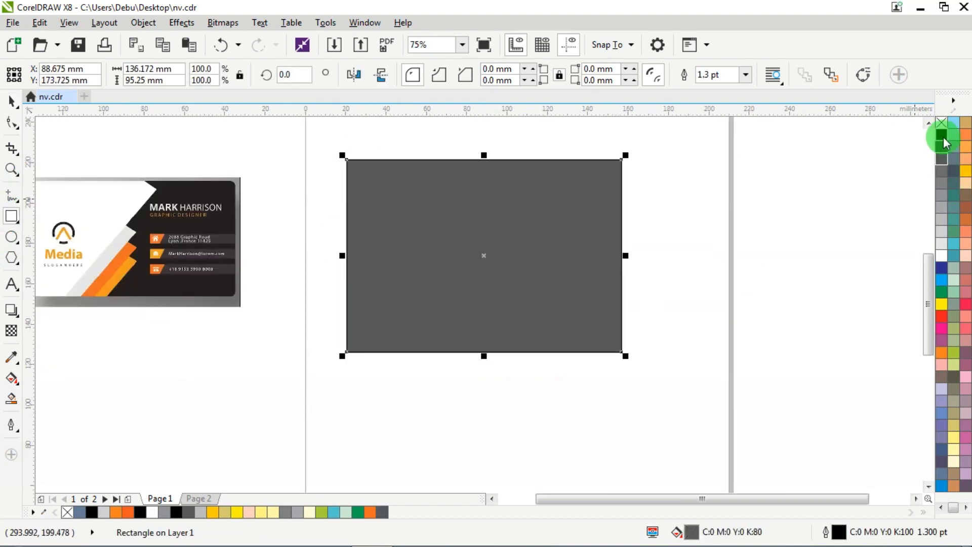
right_click(942, 122)
key("ctrl+End")
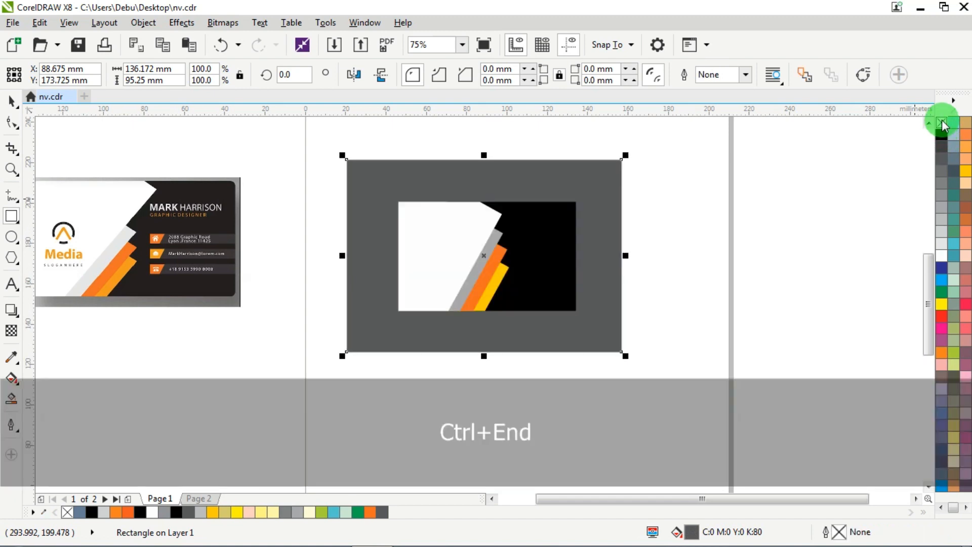
left_click(668, 80)
left_click(11, 101)
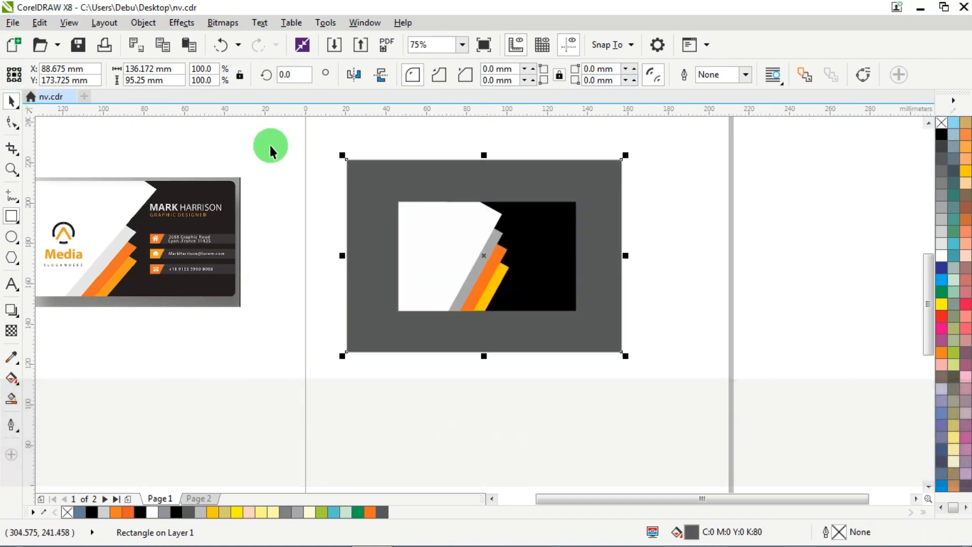
Compare the redrawn card's white shape and diagonal stripes with the reference business card design
scroll(473, 242, "up", 2)
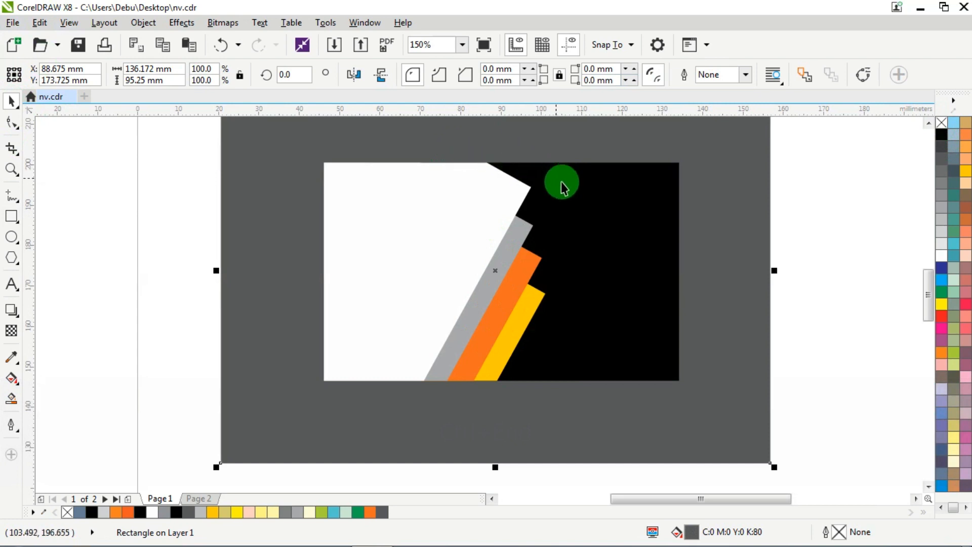
scroll(574, 214, "down", 2)
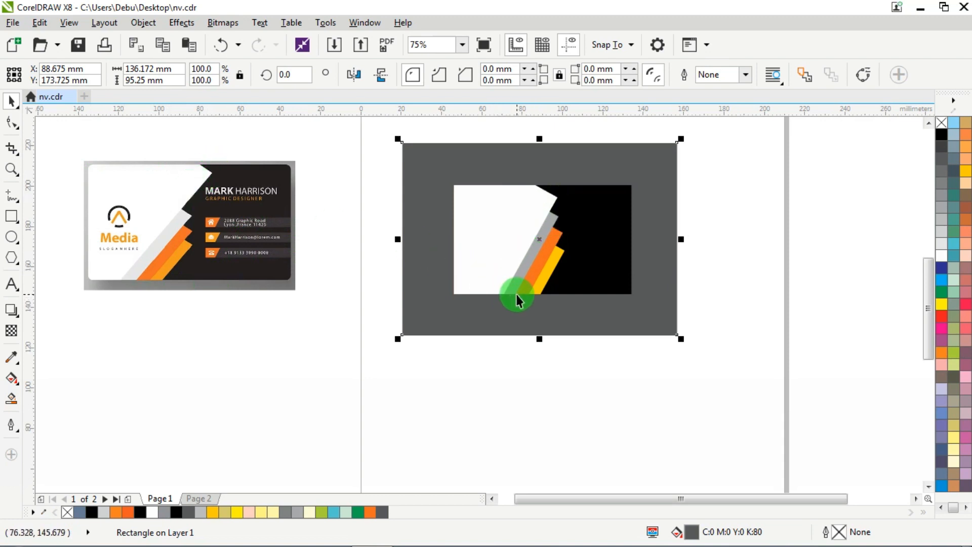
scroll(516, 295, "up", 4)
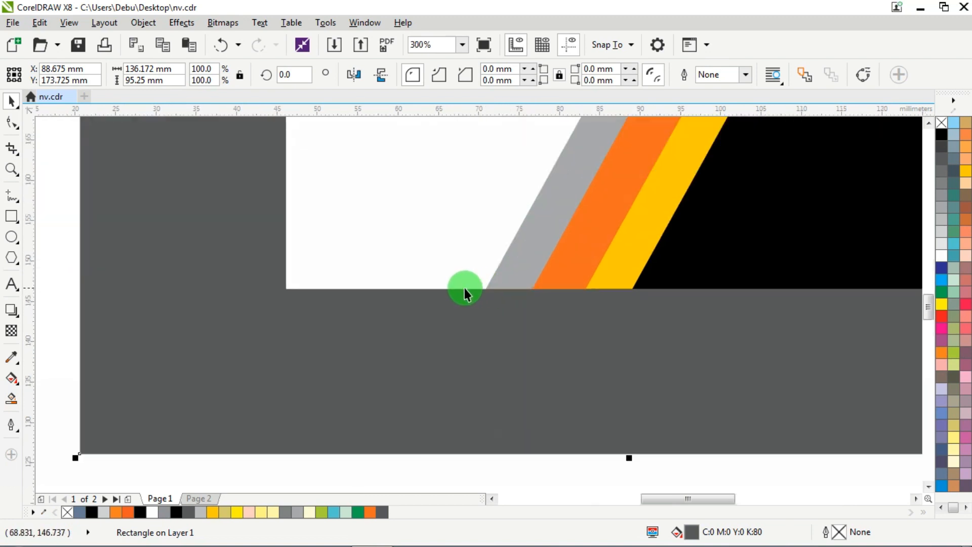
scroll(485, 273, "down", 2)
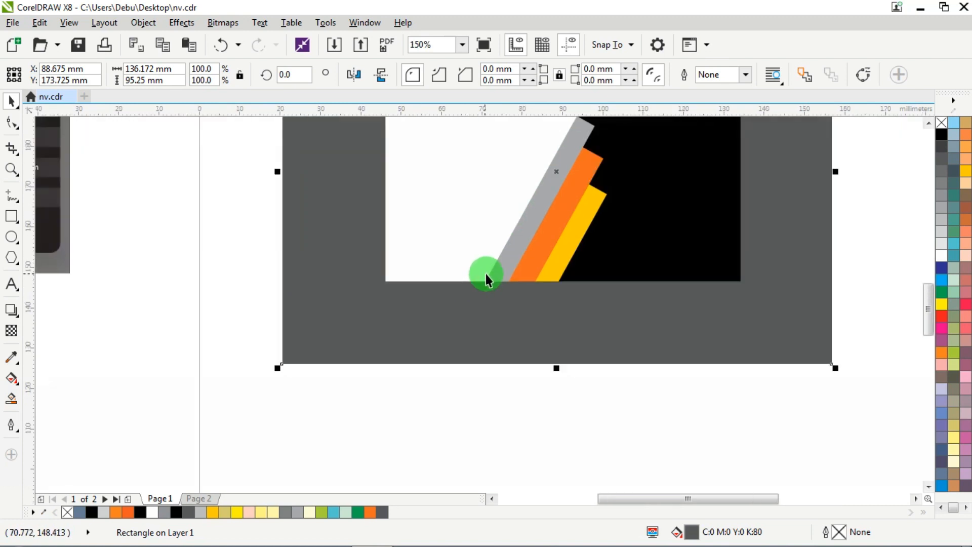
scroll(492, 269, "down", 2)
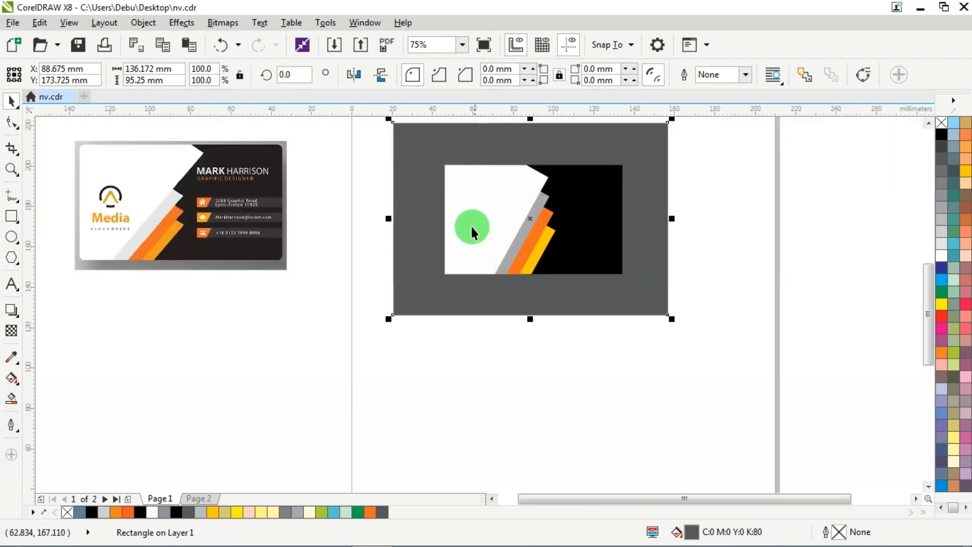
scroll(469, 223, "up", 2)
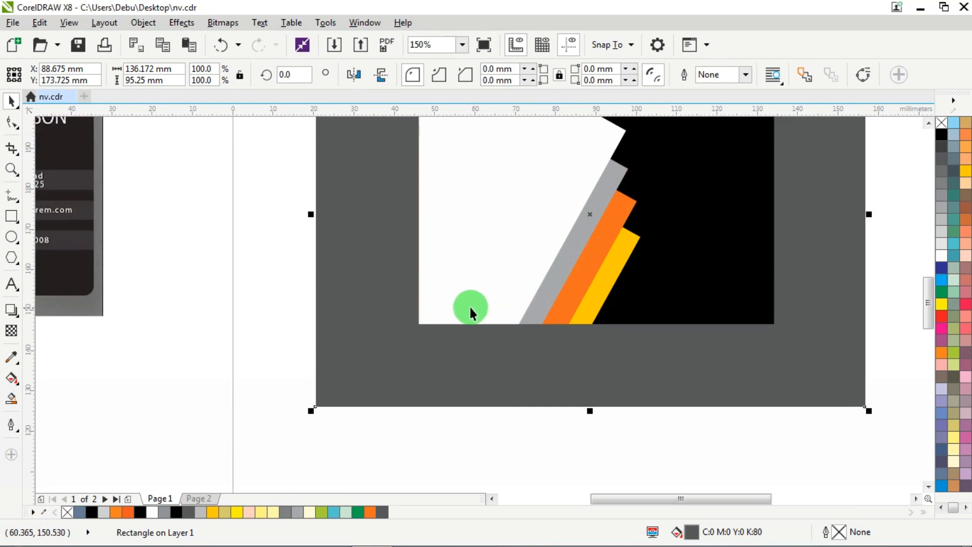
scroll(497, 289, "down", 2)
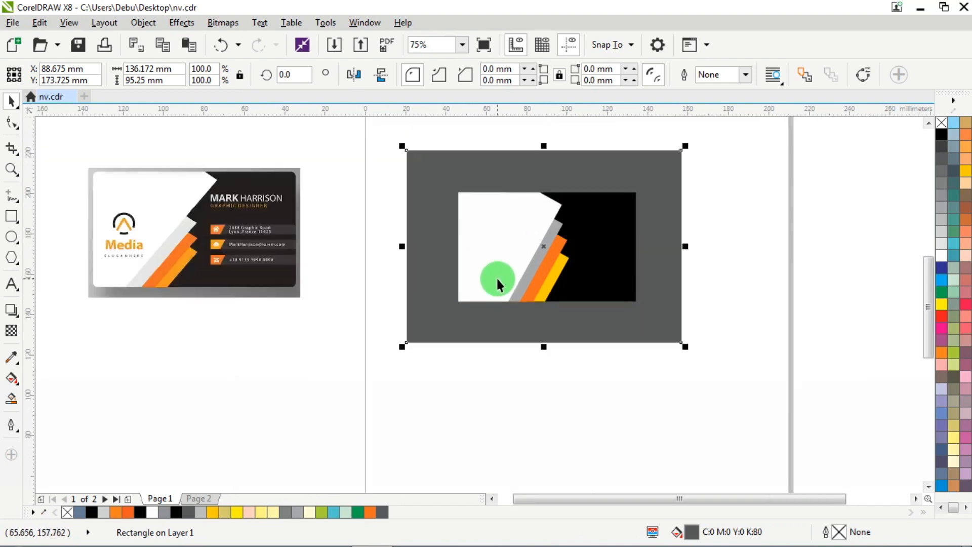
left_click(783, 149)
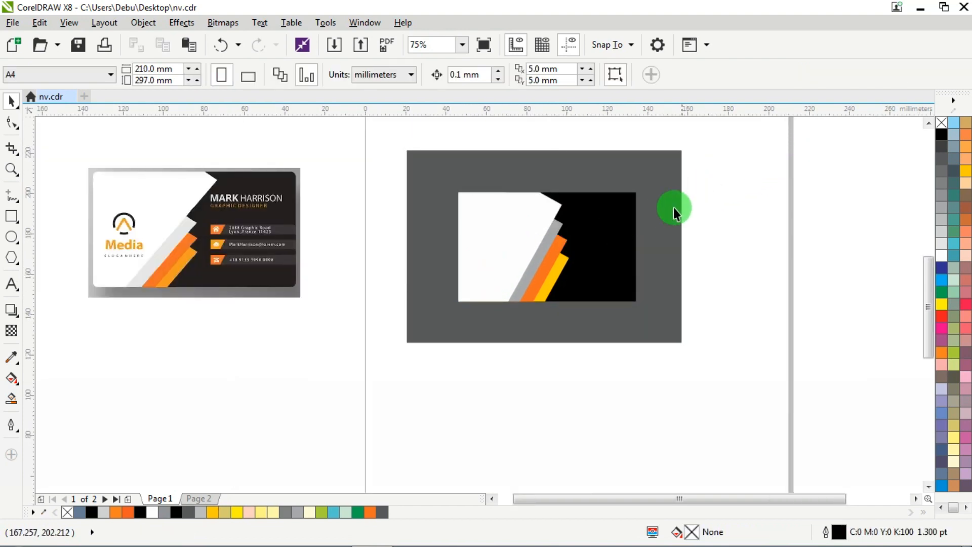
Try to shift the lower diagonal corner nodes of the white shape and the grey stripe towards the card's left side
scroll(523, 300, "up", 2)
left_click(490, 311)
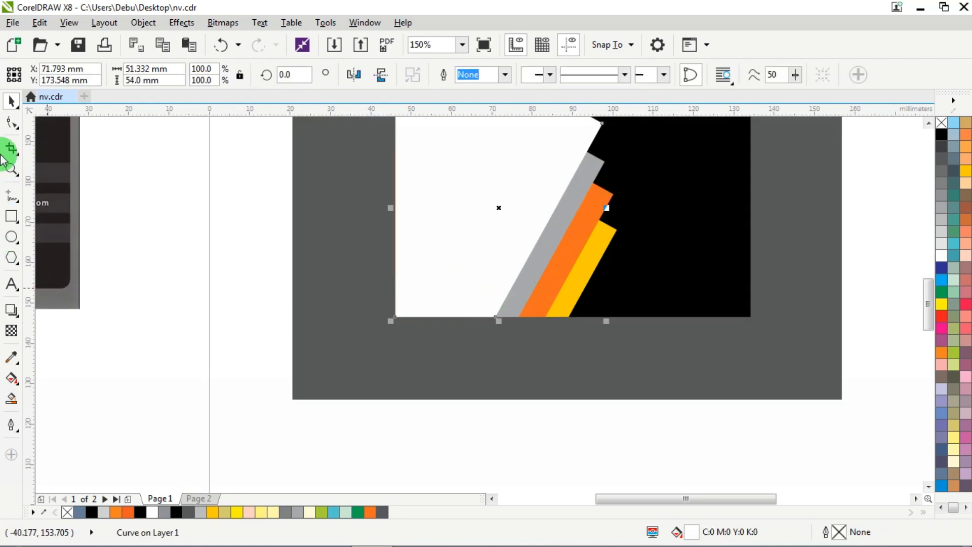
left_click(12, 123)
scroll(501, 299, "up", 4)
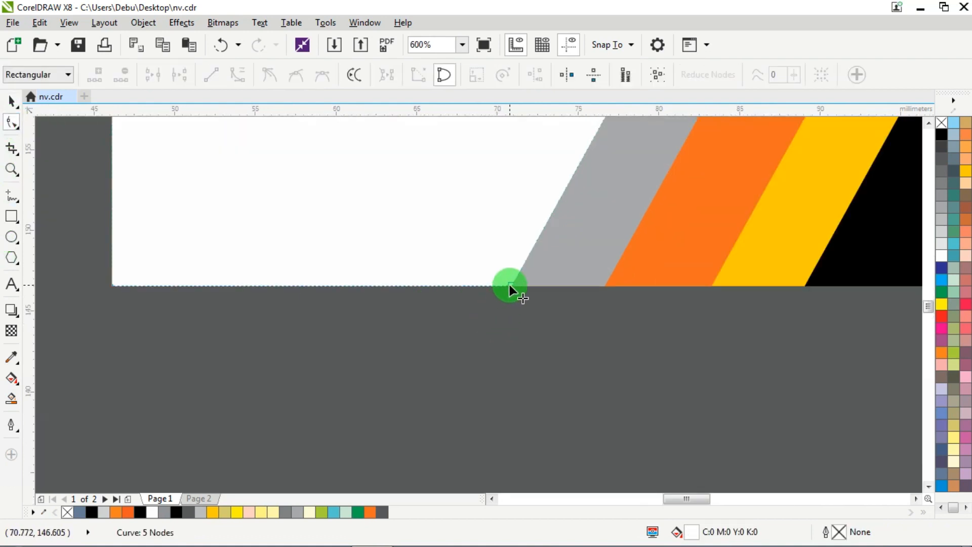
left_click_drag(510, 287, 429, 286)
left_click(607, 287)
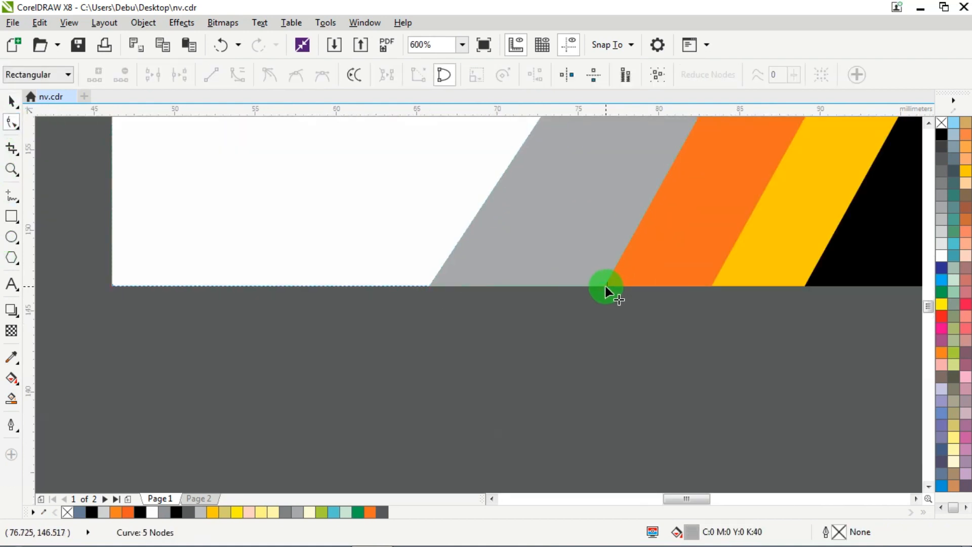
left_click_drag(606, 287, 497, 291)
scroll(501, 314, "down", 4)
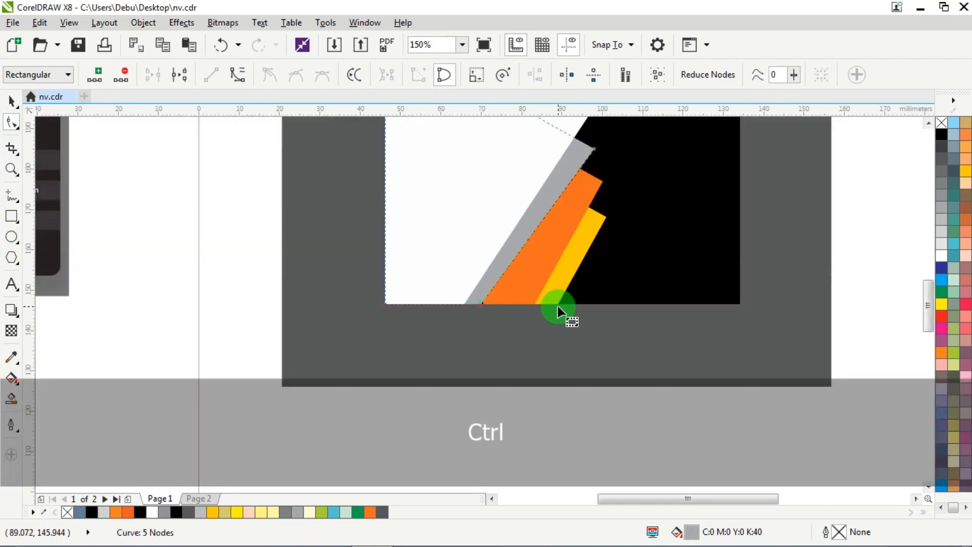
key("ctrl+z")
key("ctrl+z")
scroll(579, 287, "down", 4)
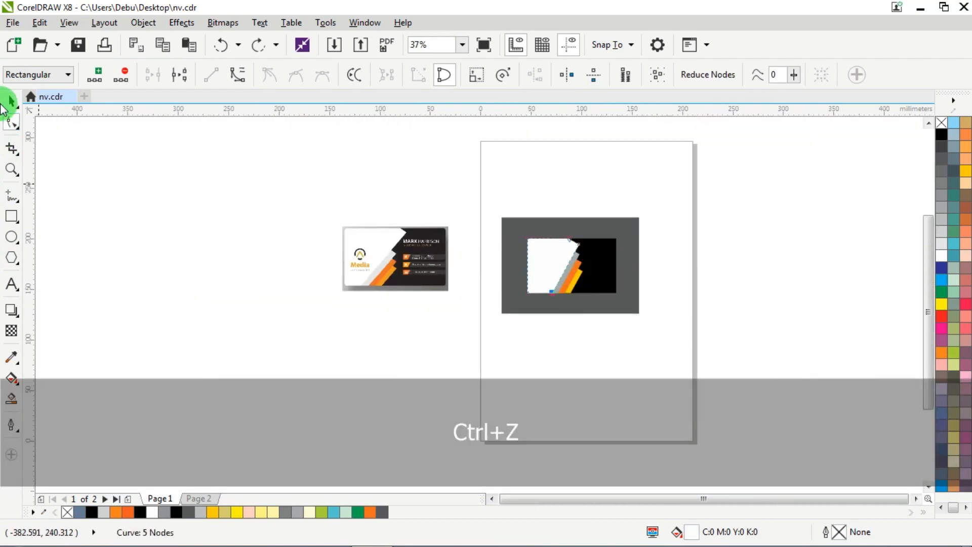
Group the white shape, the three stripes and the black card base, leaving out the grey background
left_click(11, 99)
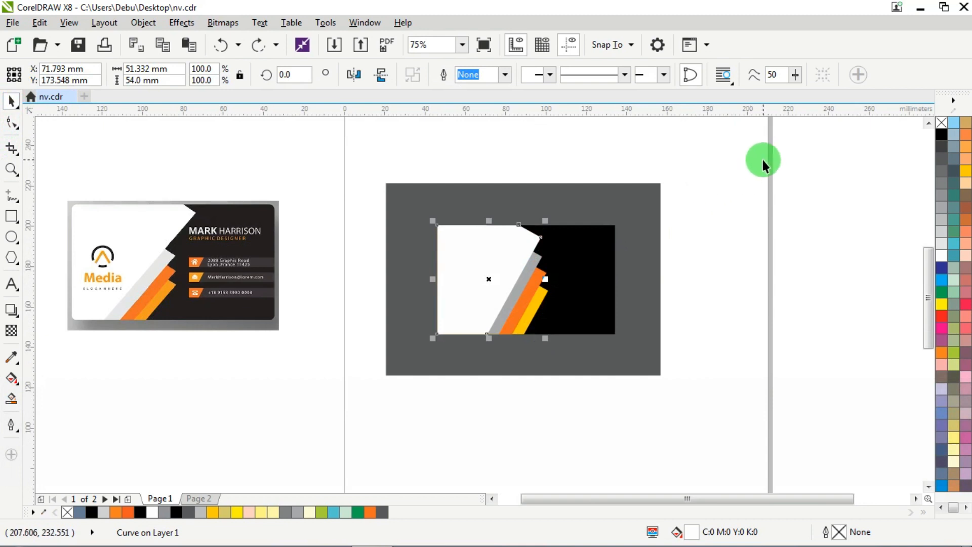
left_click_drag(411, 357, 387, 353)
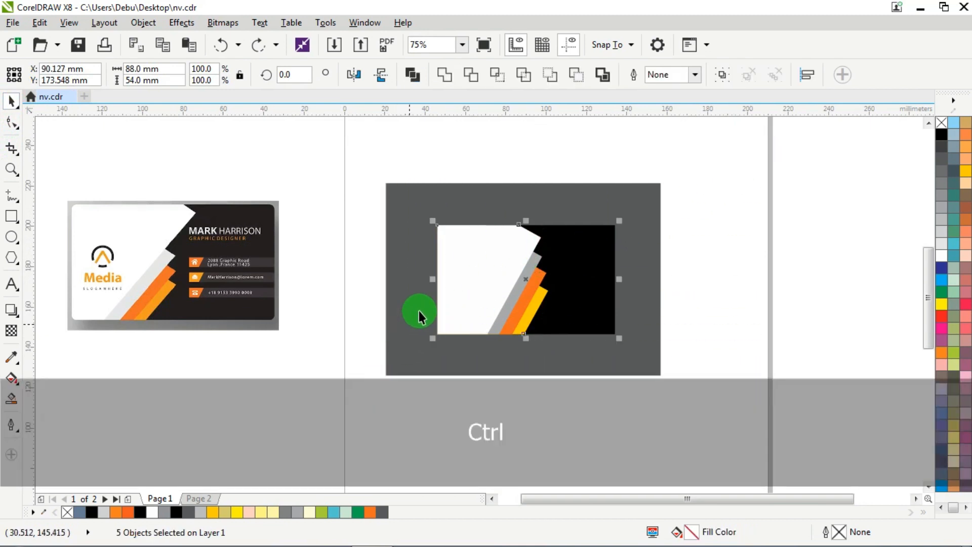
key("ctrl+g")
Draw a bar about 28 × 6 mm ending at the black area's right edge, filled with 30% black and without an outline
scroll(183, 269, "up", 2)
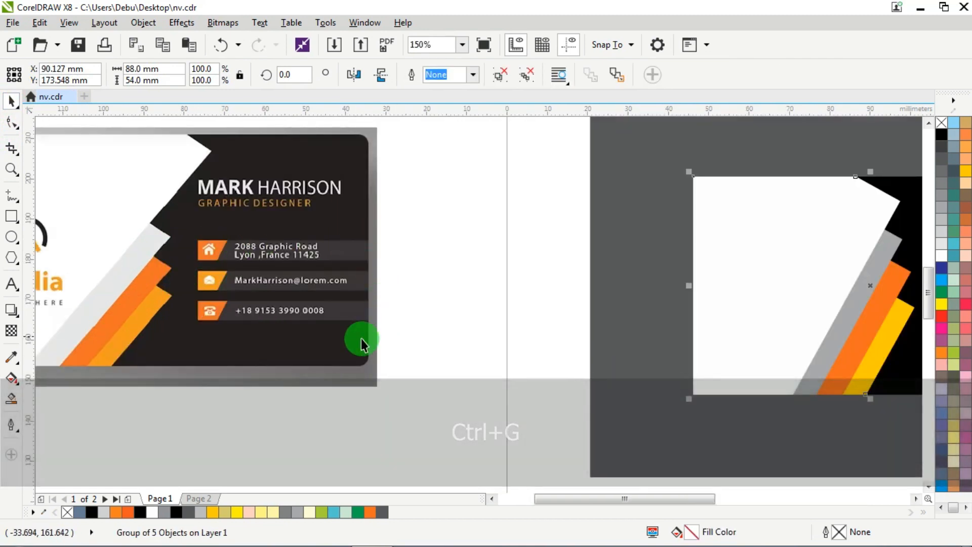
scroll(147, 272, "down", 2)
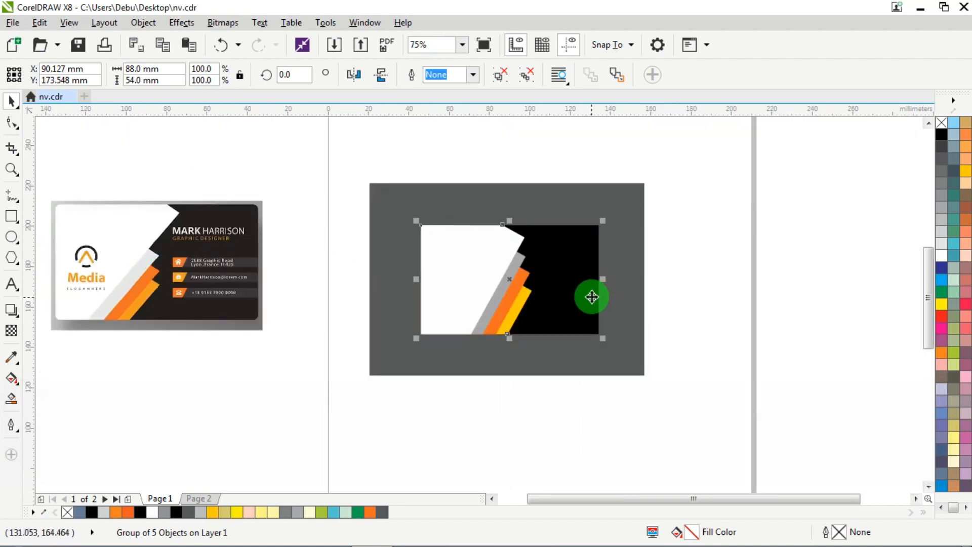
scroll(590, 295, "up", 2)
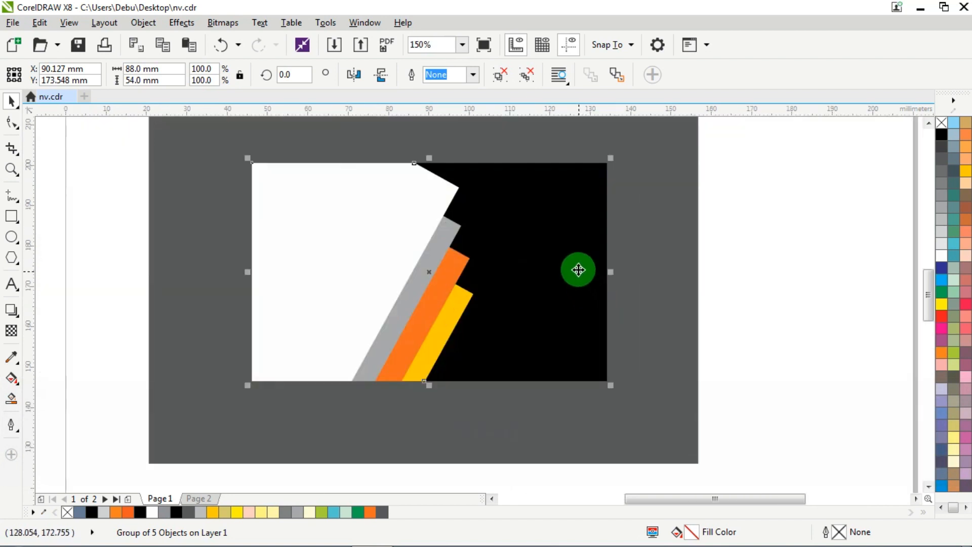
left_click(11, 218)
scroll(556, 296, "up", 2)
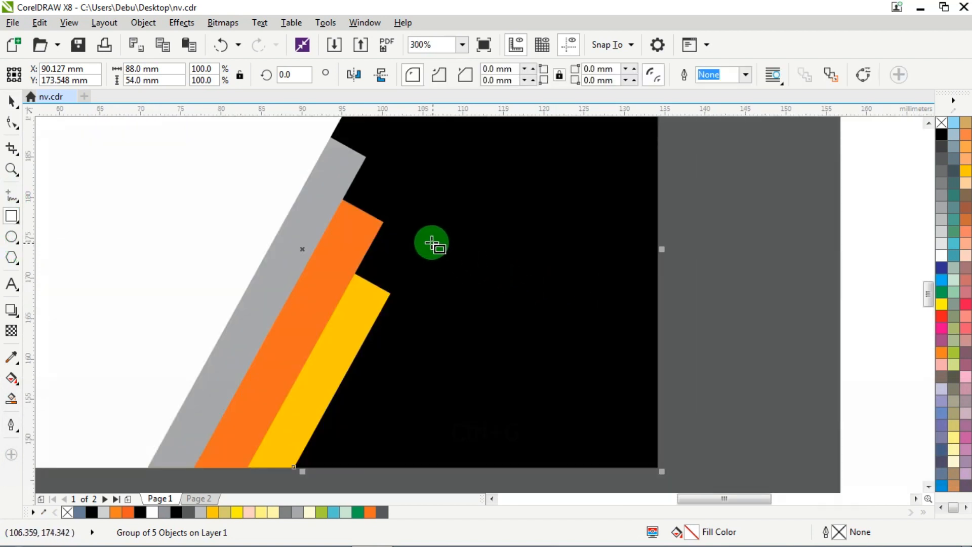
left_click_drag(433, 245, 656, 293)
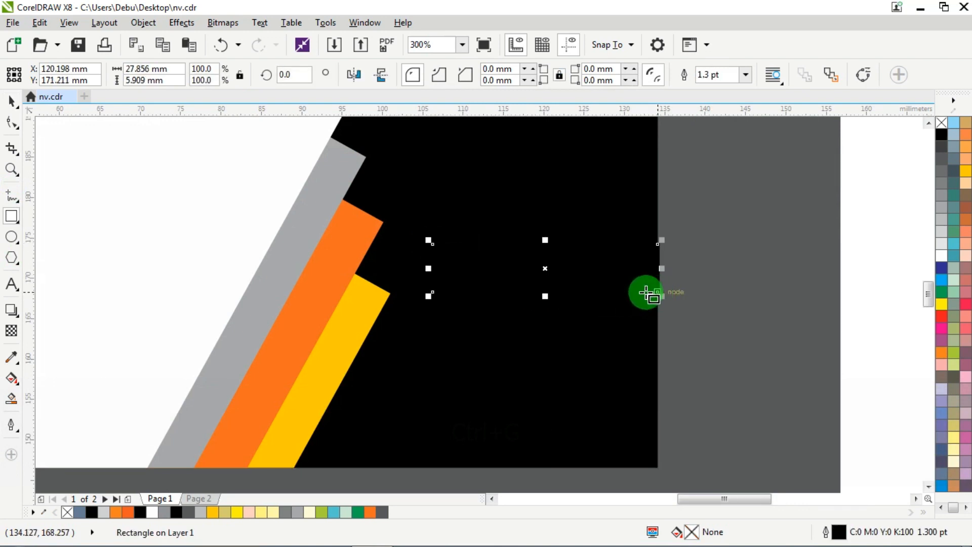
left_click(944, 221)
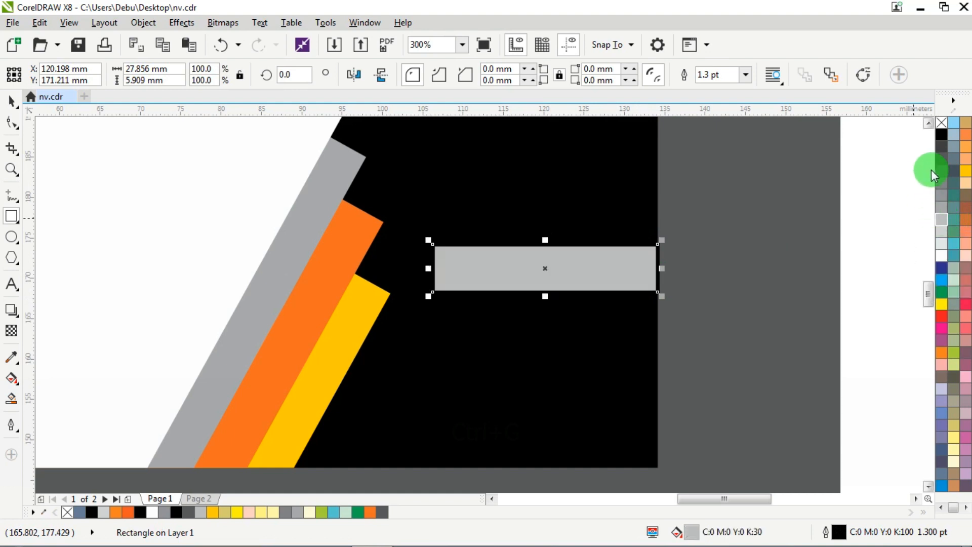
right_click(941, 124)
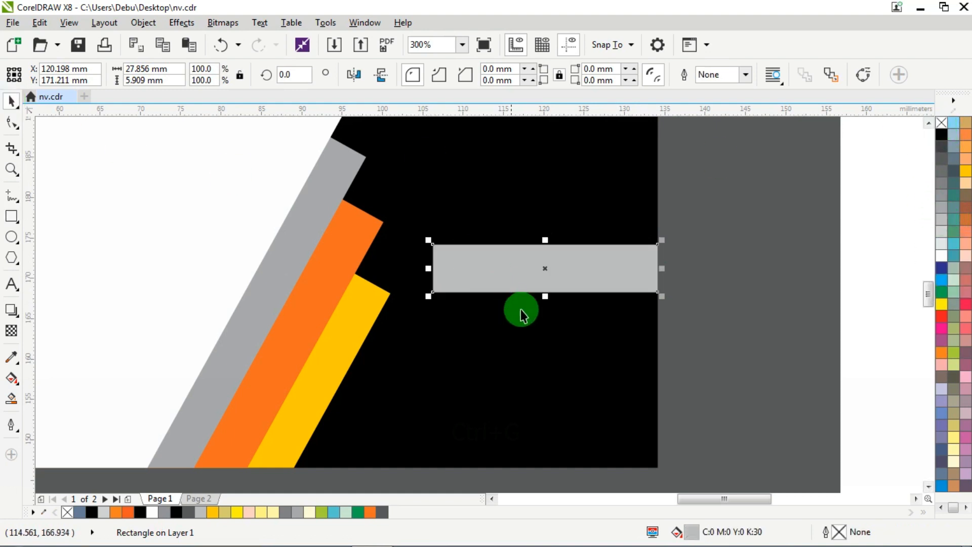
Reduce the light grey bar's height to about 4.5 mm by raising its lower edge
scroll(578, 297, "up", 2)
left_click_drag(510, 293, 524, 262)
scroll(502, 281, "down", 4)
scroll(511, 282, "up", 4)
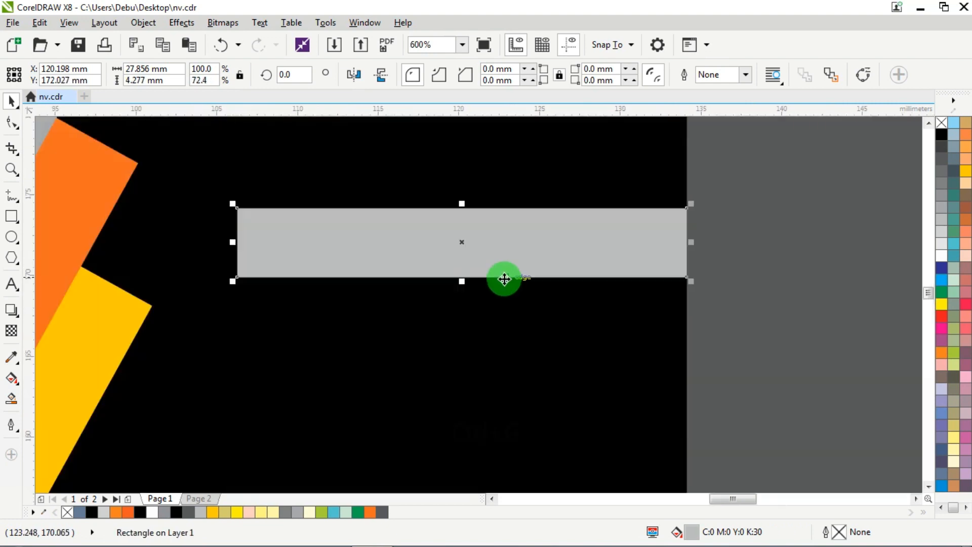
left_click_drag(464, 283, 497, 288)
scroll(497, 289, "down", 4)
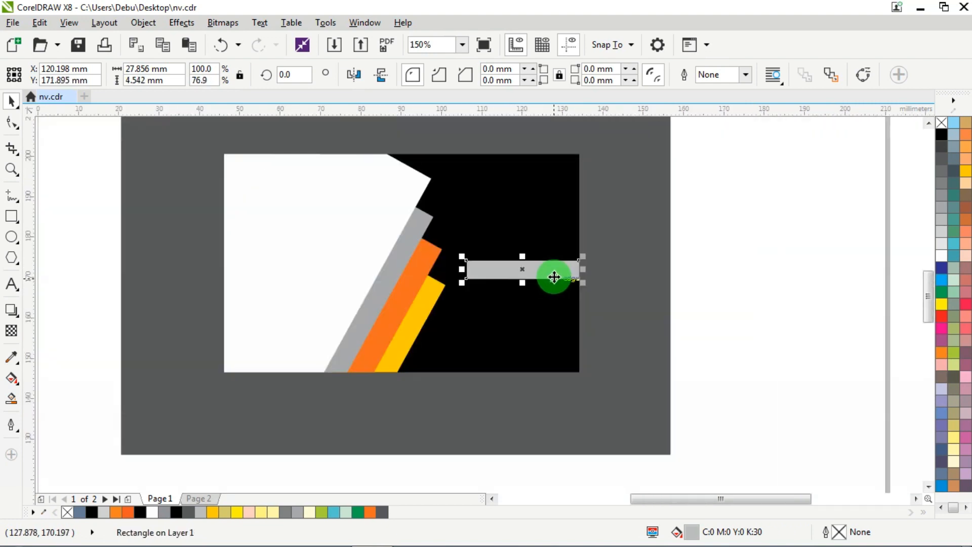
Ungroup the card artwork and narrow the white shape and three stripes together, keeping their left edge fixed
scroll(552, 294, "down", 2)
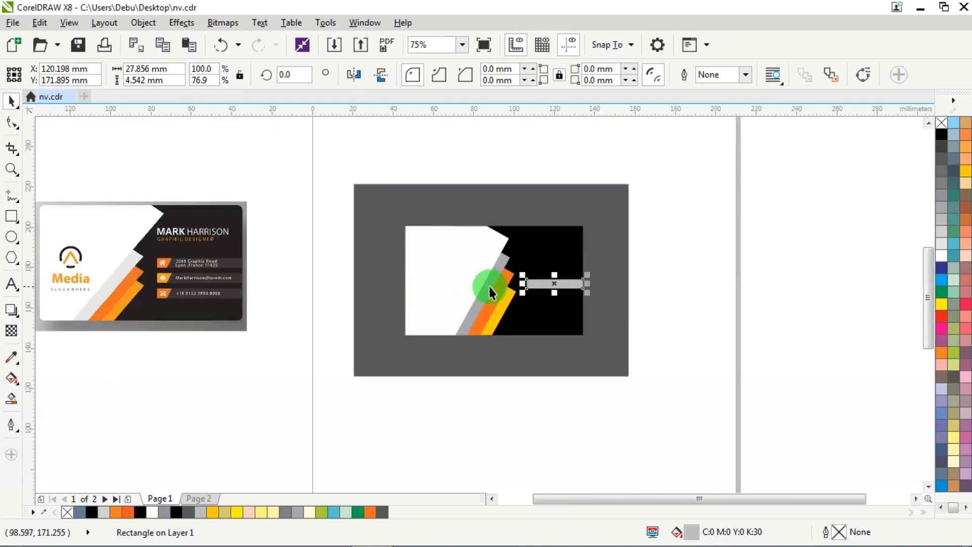
scroll(489, 286, "up", 2)
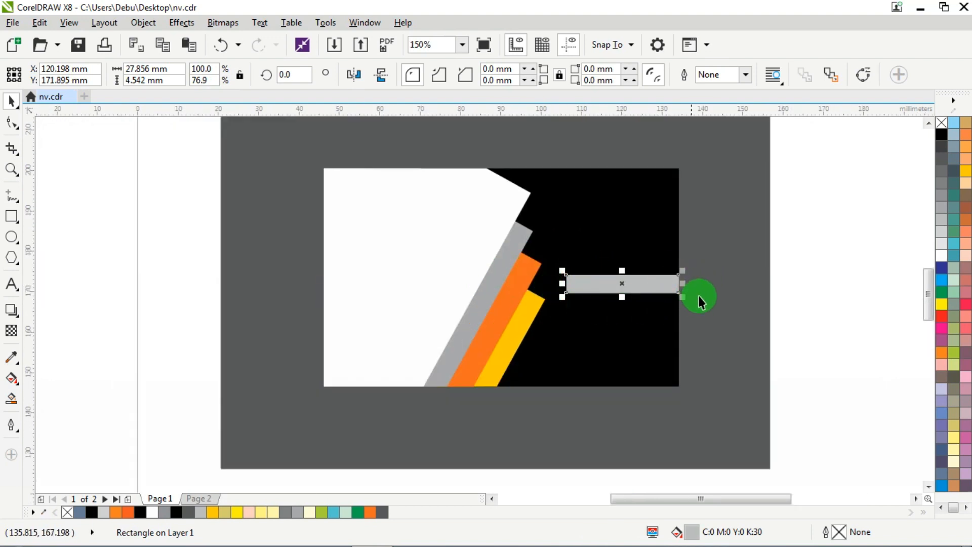
left_click_drag(225, 164, 574, 441)
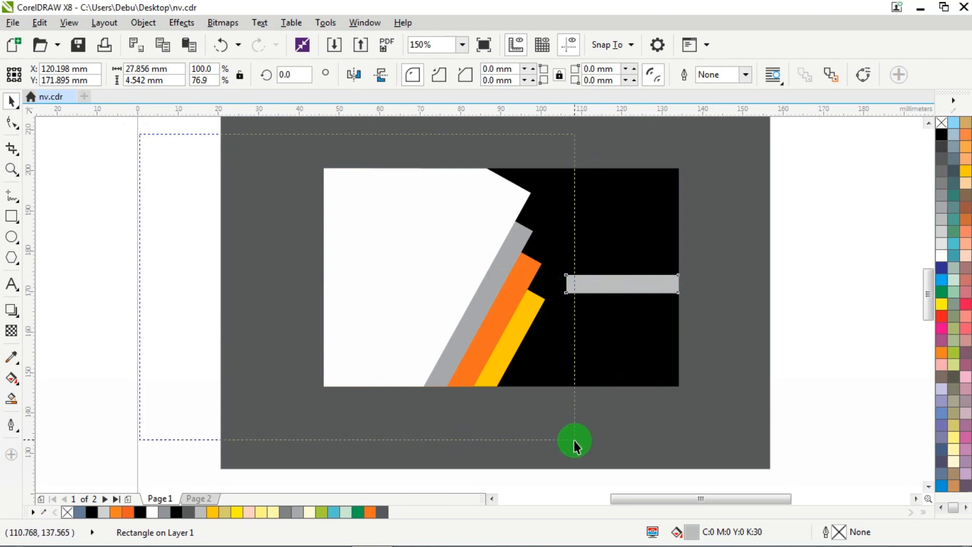
left_click(496, 331)
key("ctrl+u")
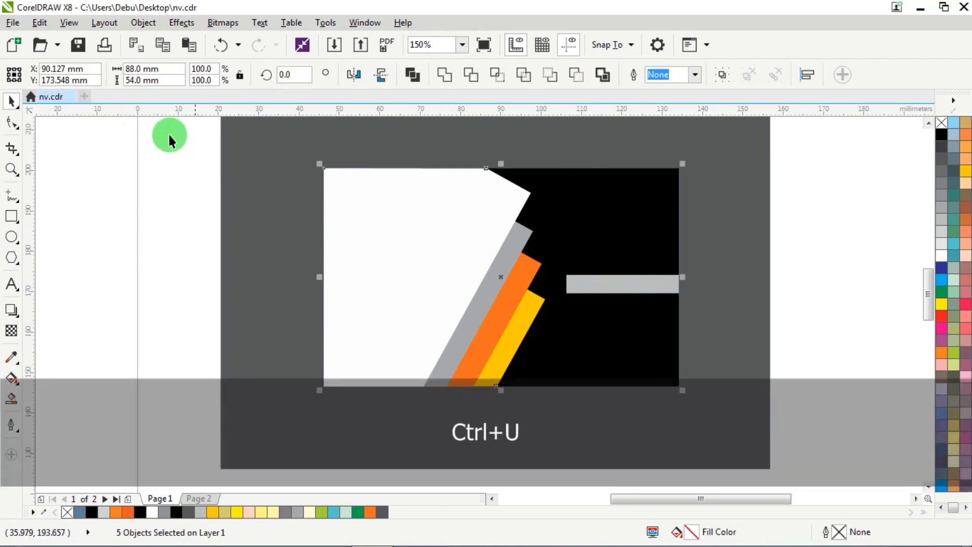
left_click_drag(117, 130, 572, 369)
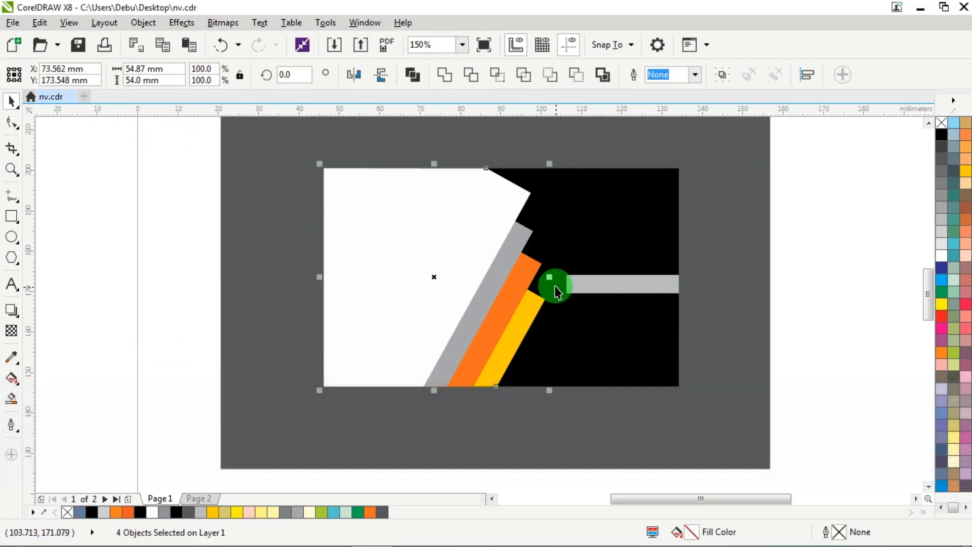
left_click_drag(551, 276, 518, 279)
left_click(877, 226)
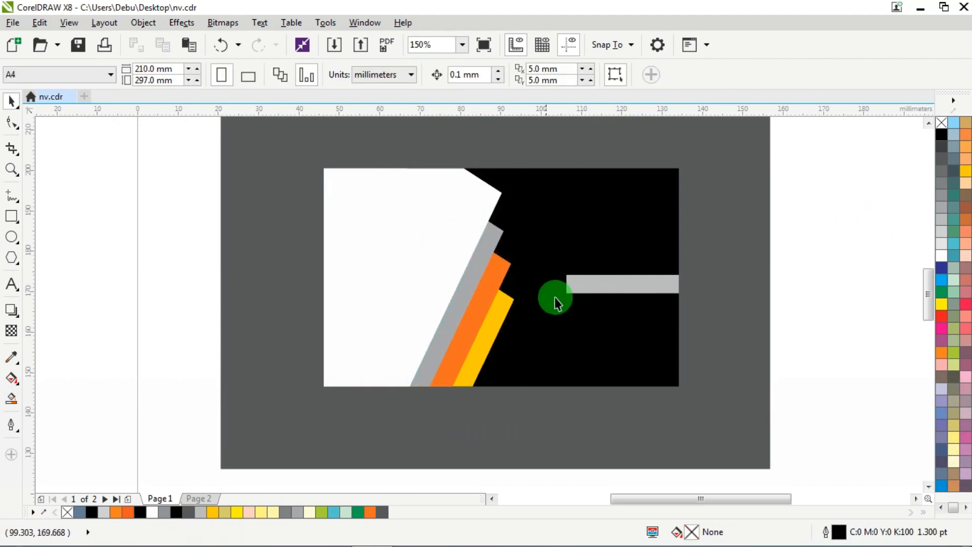
Lengthen the light grey bar towards the stripes to about 33 mm, keeping its right end on the card edge
left_click(579, 279)
scroll(579, 279, "up", 2)
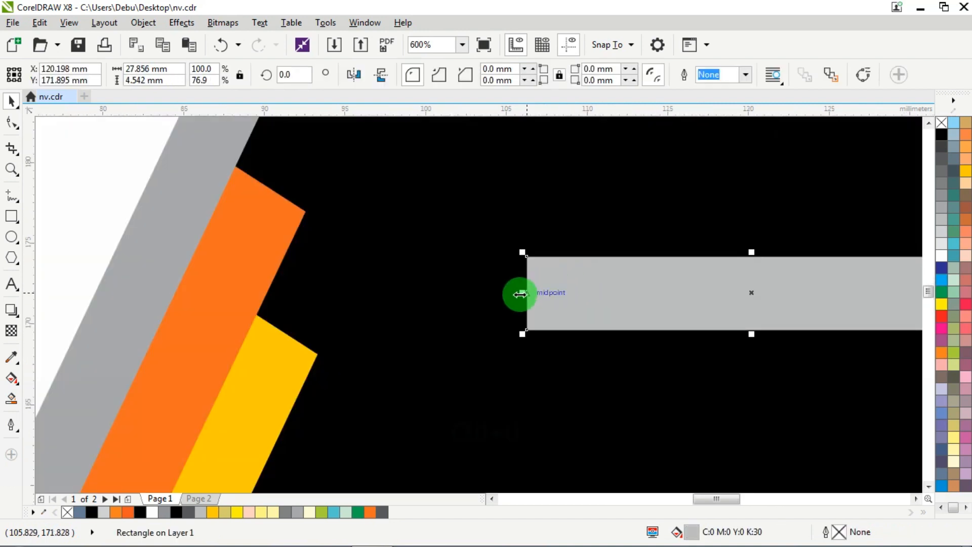
left_click_drag(521, 293, 440, 296)
scroll(379, 270, "down", 1)
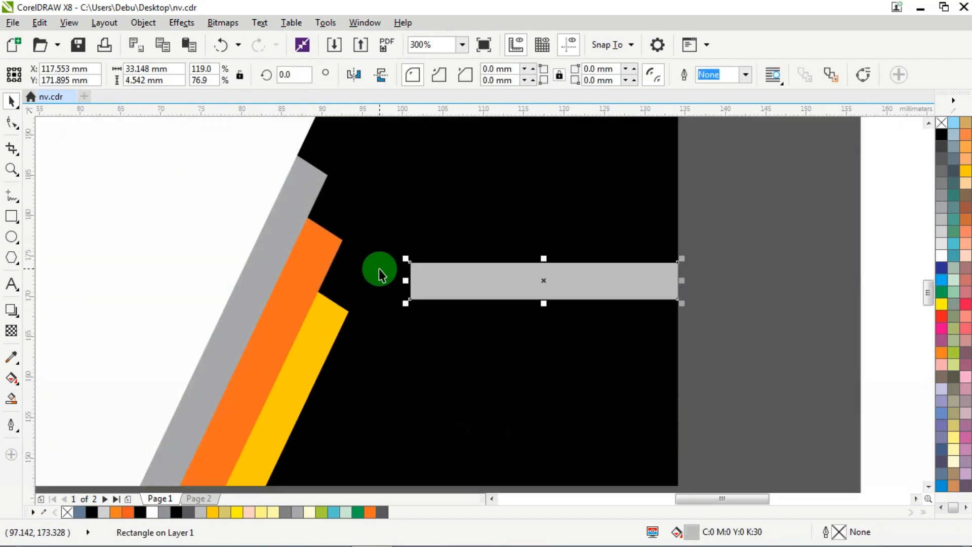
scroll(603, 318, "down", 2)
scroll(581, 312, "up", 2)
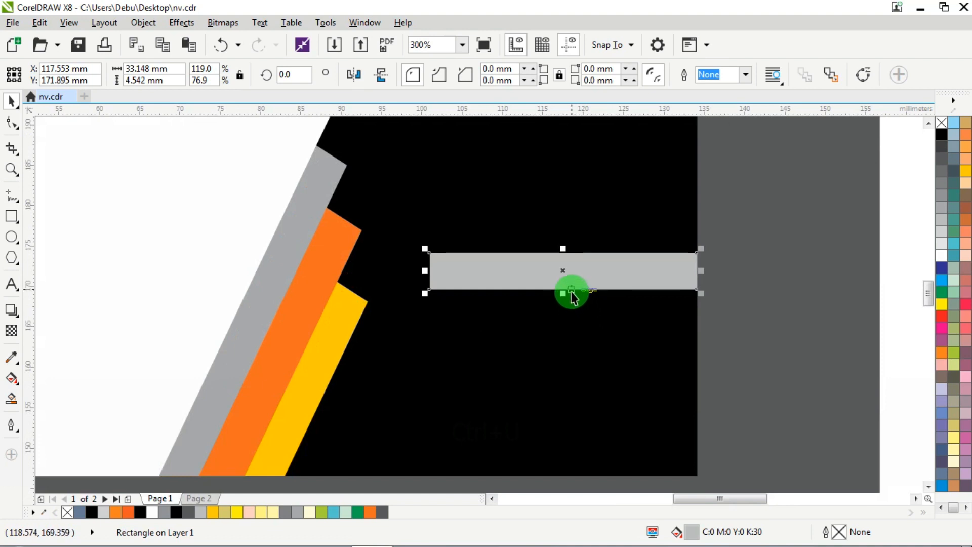
Create a shortened copy of the grey bar, about 4.9 mm wide, at its left end for the icon tag shown in the reference
left_click_drag(705, 270, 490, 282)
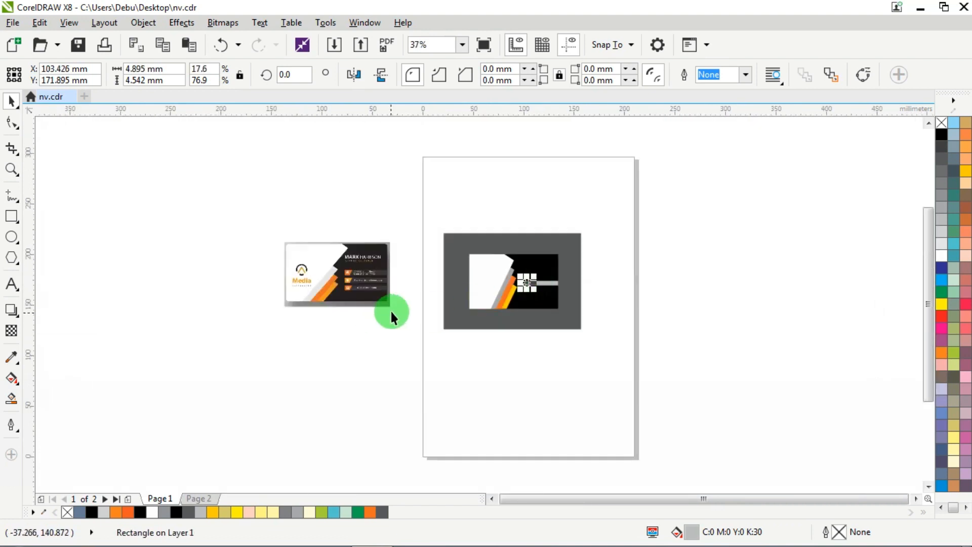
scroll(390, 309, "up", 4)
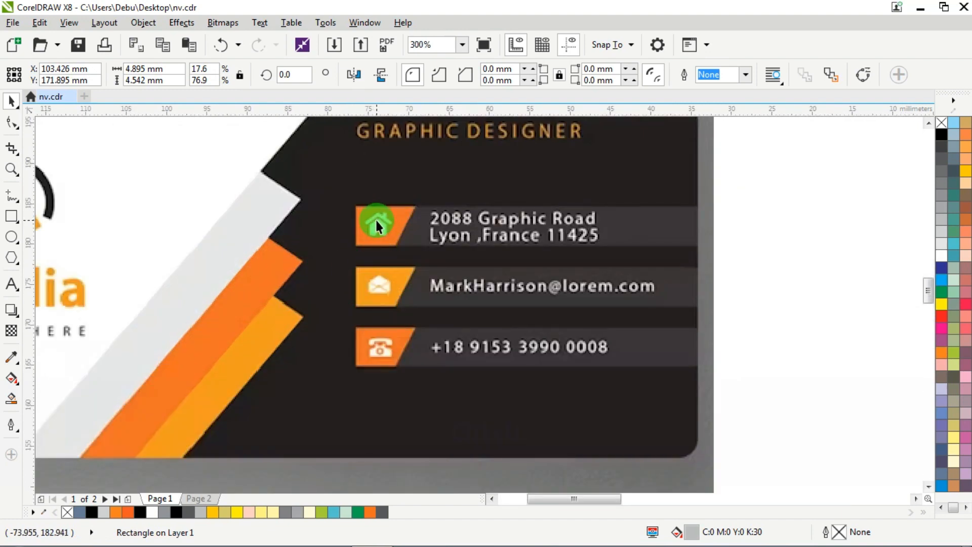
Fill the short icon tag with orange (C0 M60 Y100 K0) and group it with the grey bar
scroll(375, 218, "down", 4)
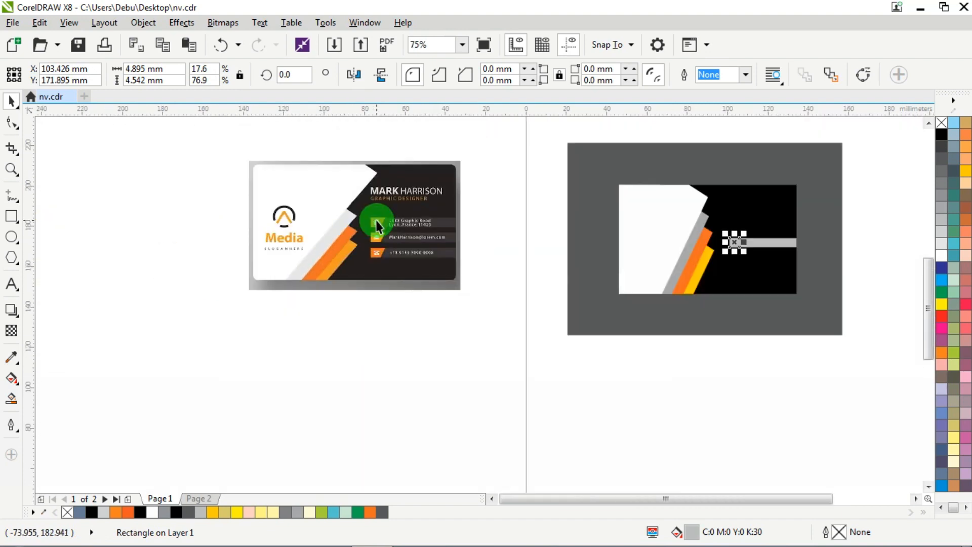
left_click(942, 351)
scroll(804, 250, "up", 4)
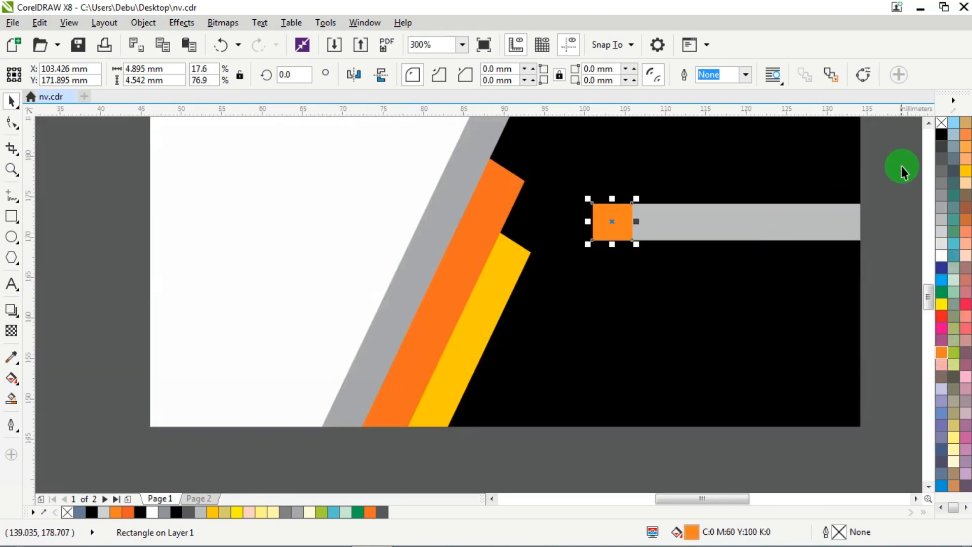
scroll(598, 244, "down", 2)
left_click_drag(886, 185, 587, 251)
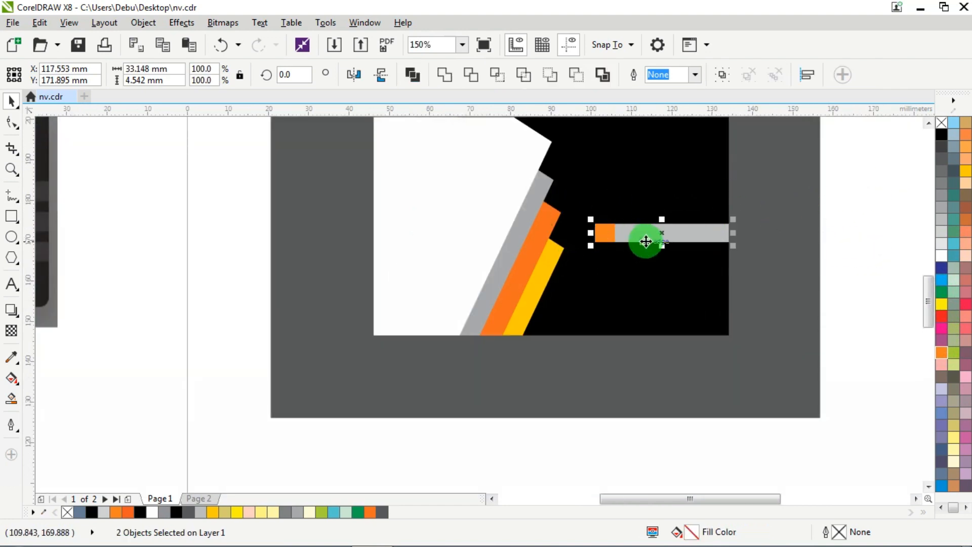
key("ctrl+g")
Make two copies of the grouped bar stacked below the original and align all three bars along their right edges
scroll(668, 246, "up", 4)
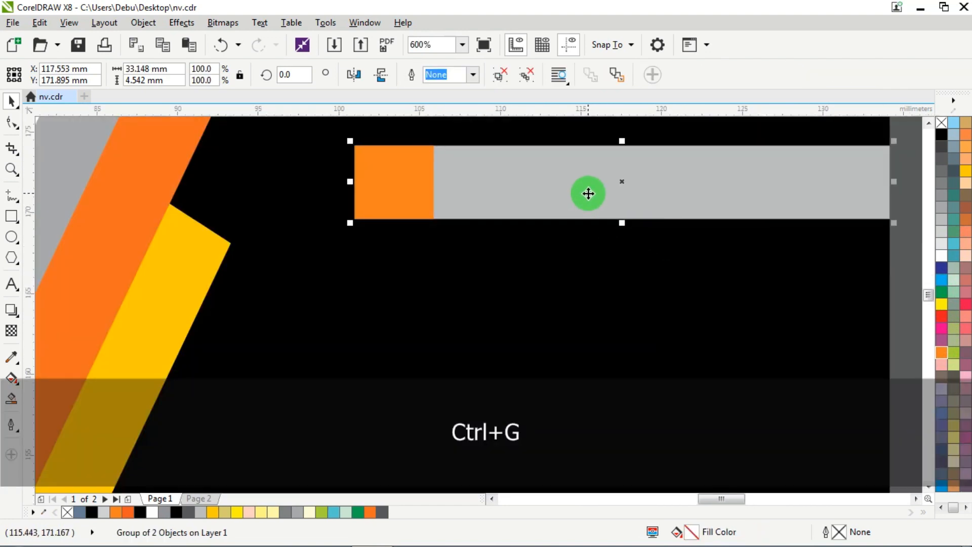
left_click_drag(588, 193, 576, 291)
scroll(505, 276, "down", 4)
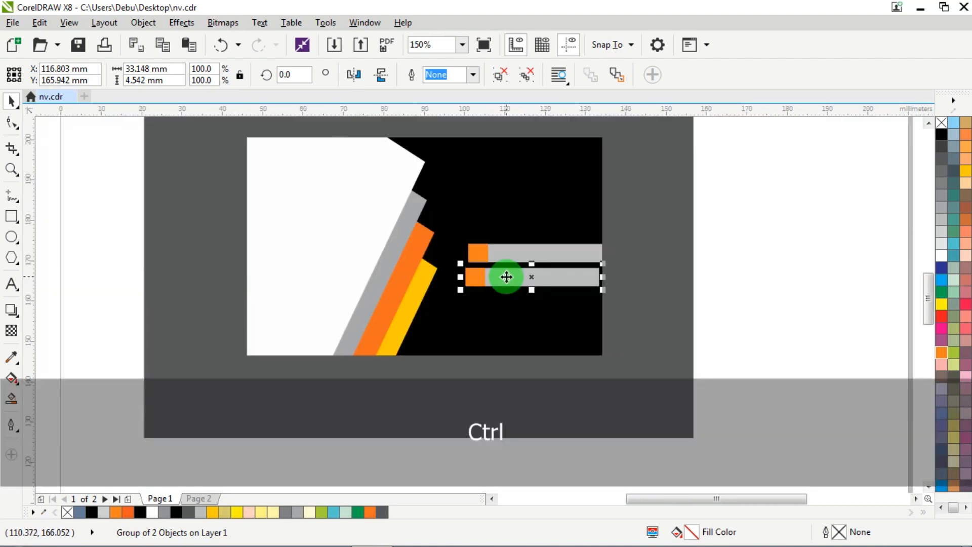
key("ctrl+d")
left_click_drag(785, 212, 442, 338)
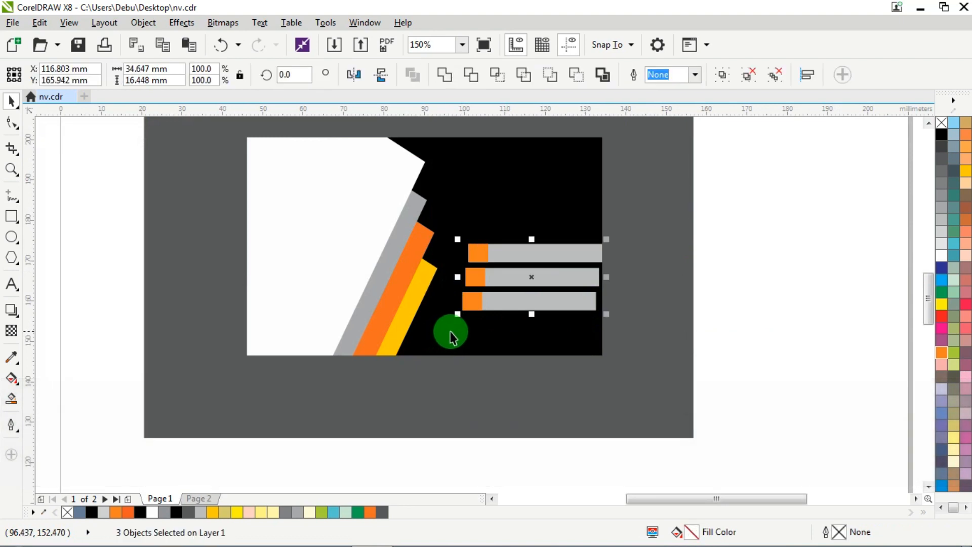
key("r")
left_click(723, 290)
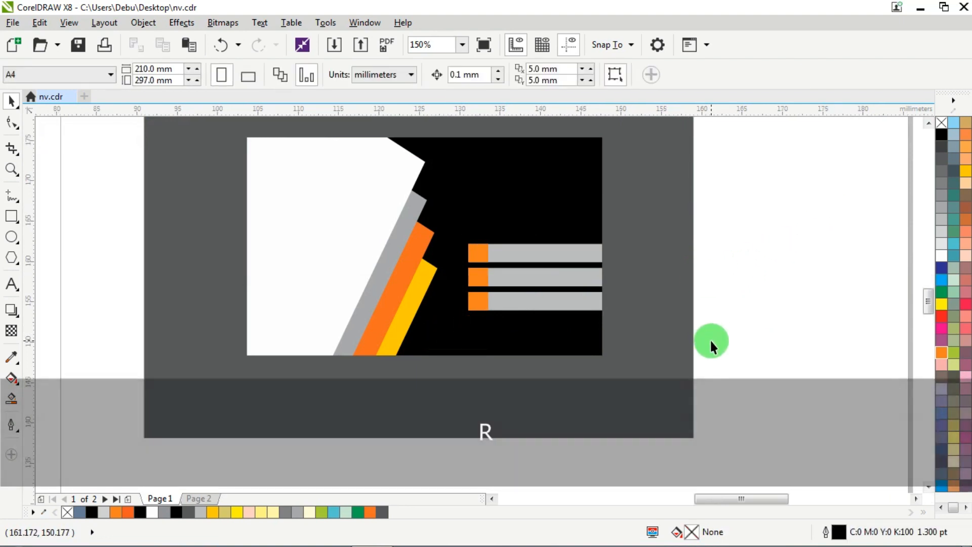
Nudge the lower two bars down, and the lowest bar further, to open wider gaps between the three bars
scroll(710, 339, "up", 2)
left_click_drag(817, 355, 259, 238)
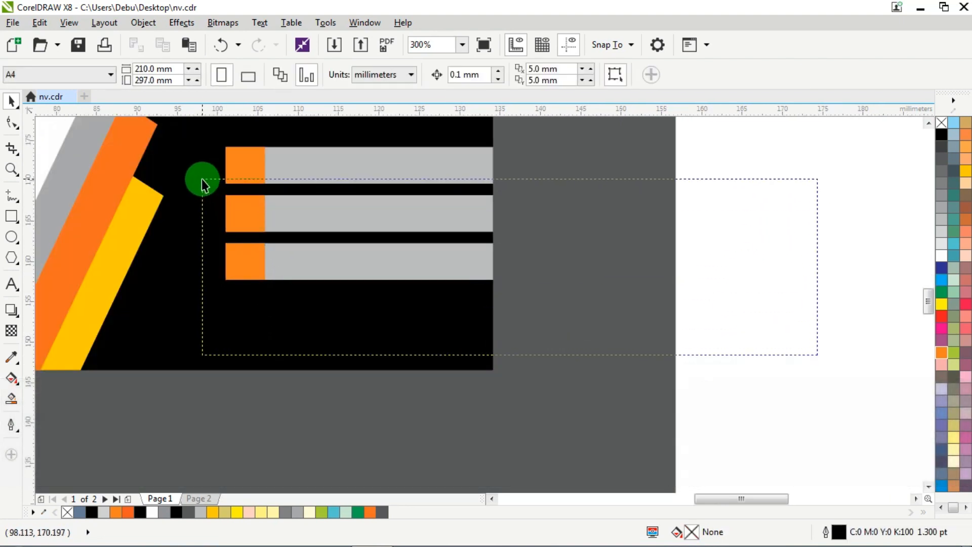
left_click_drag(202, 178, 202, 178)
key("Down")
key("Down")
key("Down")
left_click_drag(850, 338, 249, 319)
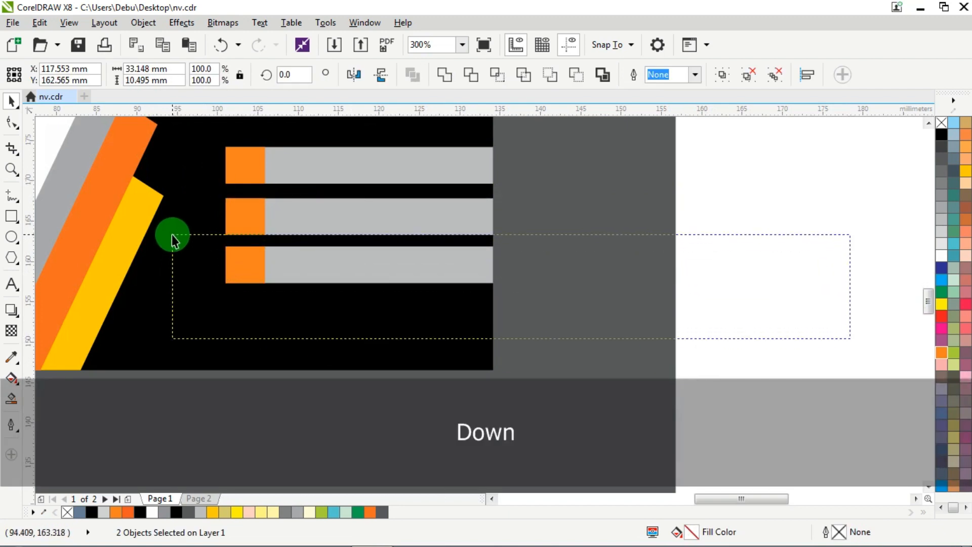
left_click_drag(172, 235, 171, 231)
key("Down")
key("Down")
key("Down")
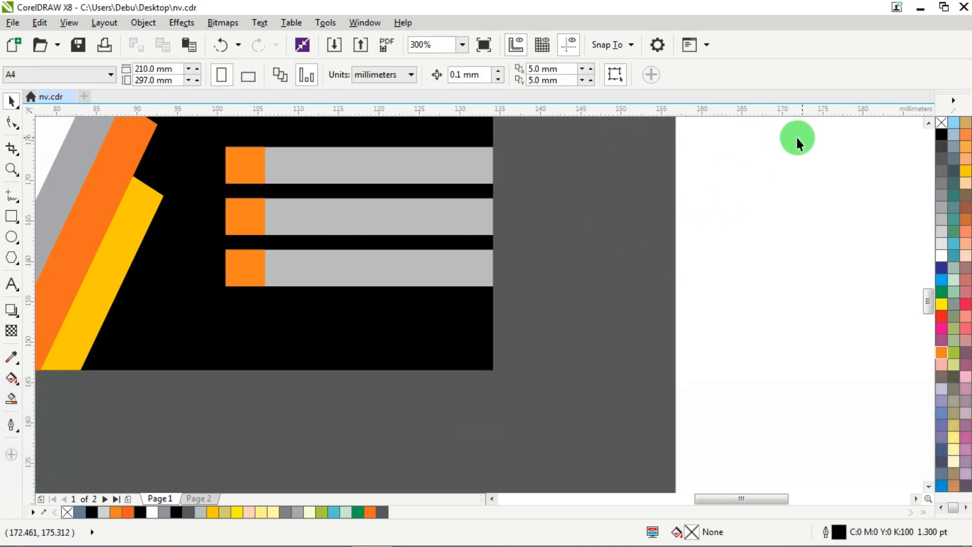
Recolour the middle bar's icon tag yellow (C0 M20 Y100 K0) inside its group
left_click_drag(797, 138, 172, 324)
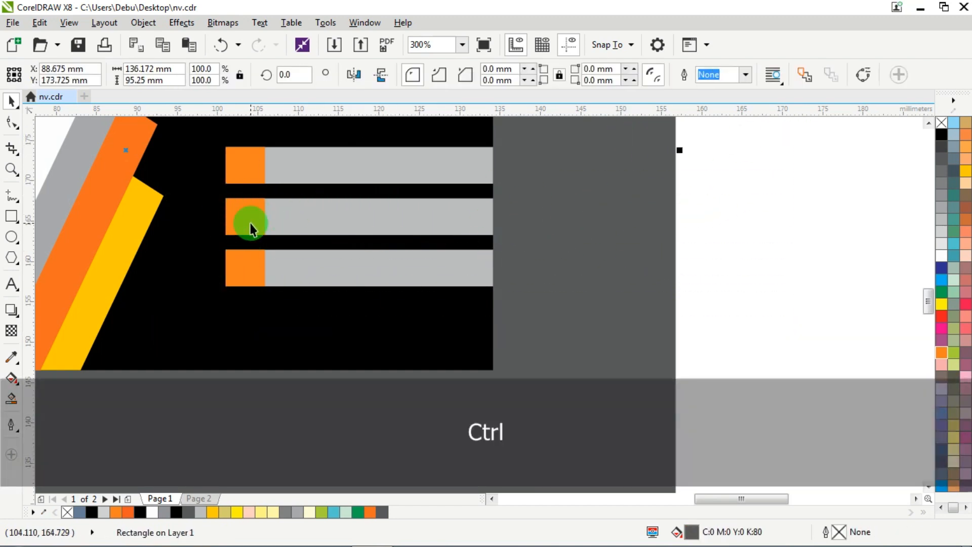
left_click(246, 217, "ctrl")
left_click(964, 178)
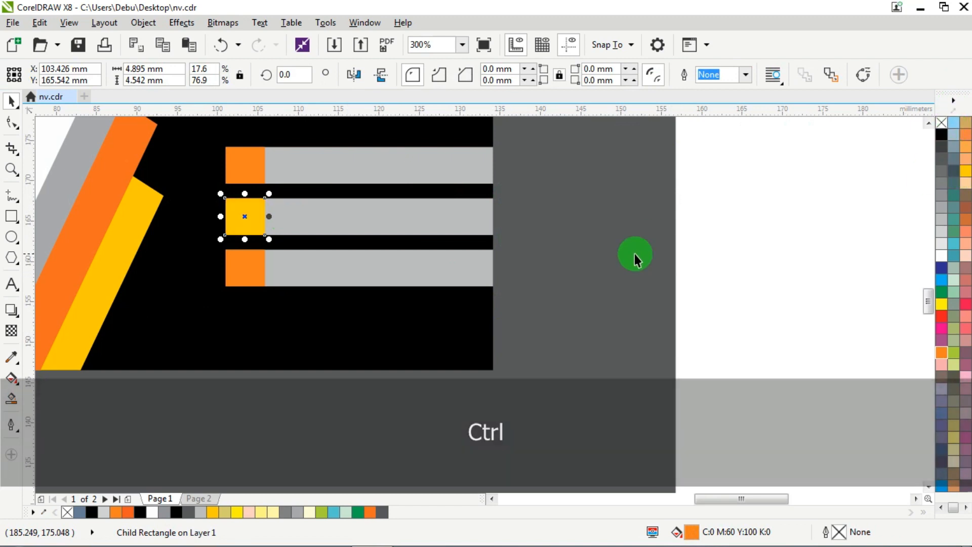
Place a vertical guideline at about X 107.3 mm, slightly beyond the right edges of the icon tags
scroll(453, 250, "down", 2)
scroll(215, 215, "up", 3)
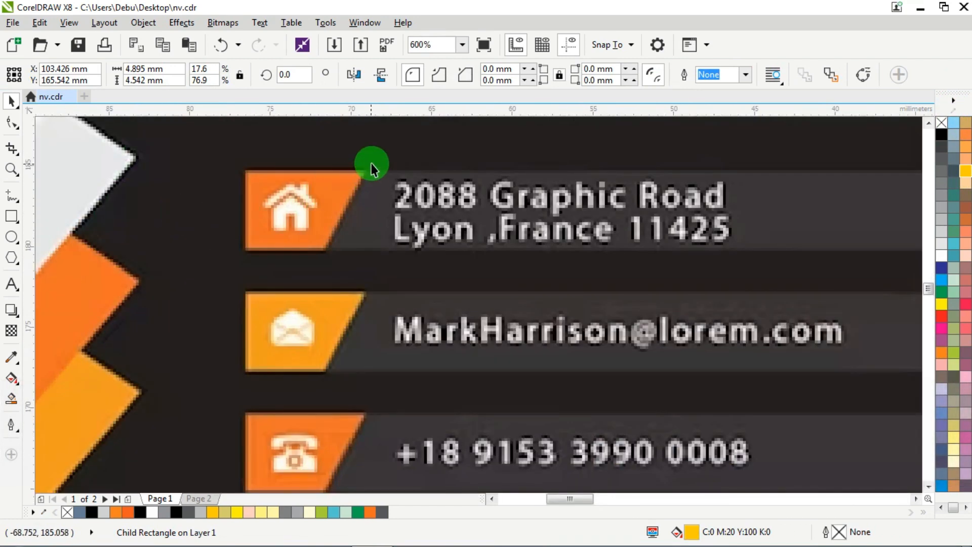
scroll(326, 238, "down", 4)
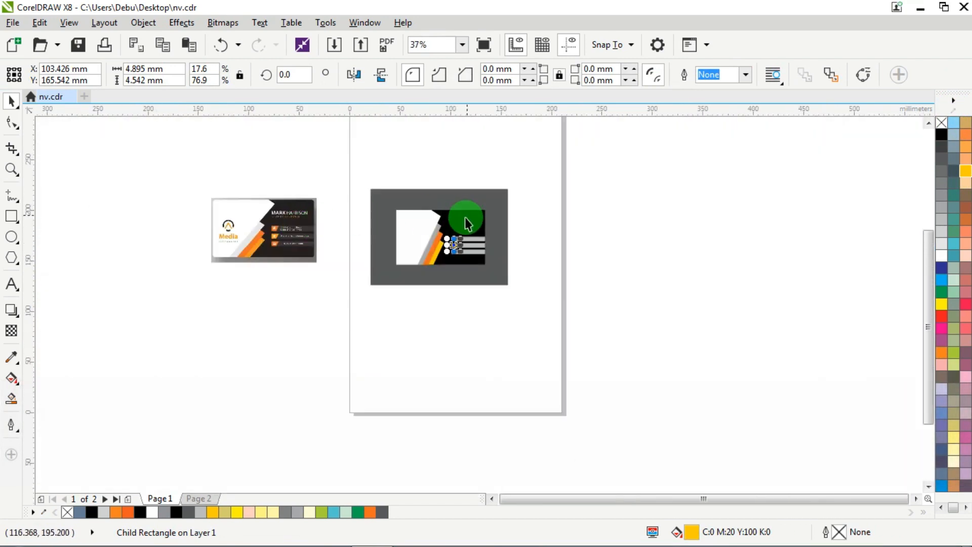
scroll(466, 218, "up", 2)
key("Escape")
scroll(419, 245, "up", 2)
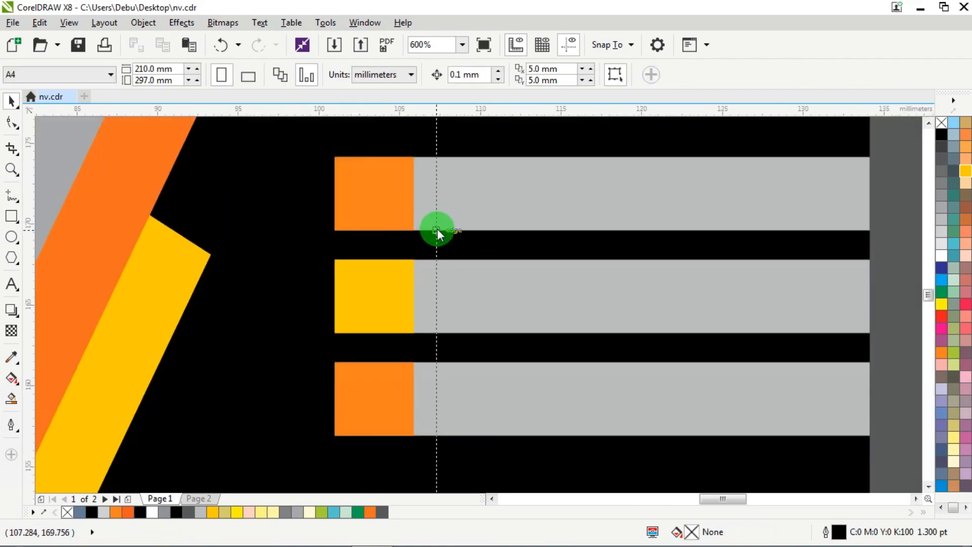
left_click_drag(437, 230, 437, 230)
scroll(264, 233, "down", 1)
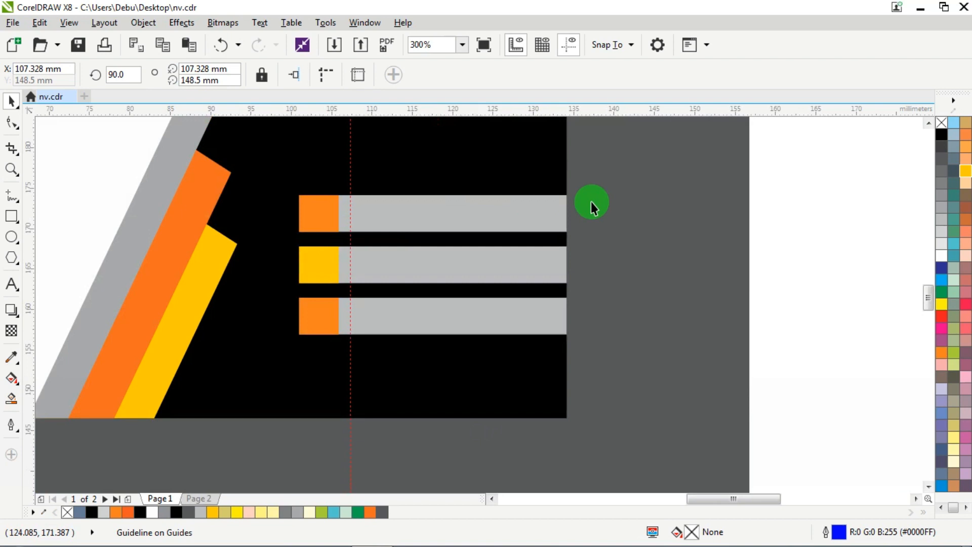
Ungroup all the artwork so the bars and icon tags become separate objects
left_click(732, 184)
left_click(317, 215)
key("ctrl+a")
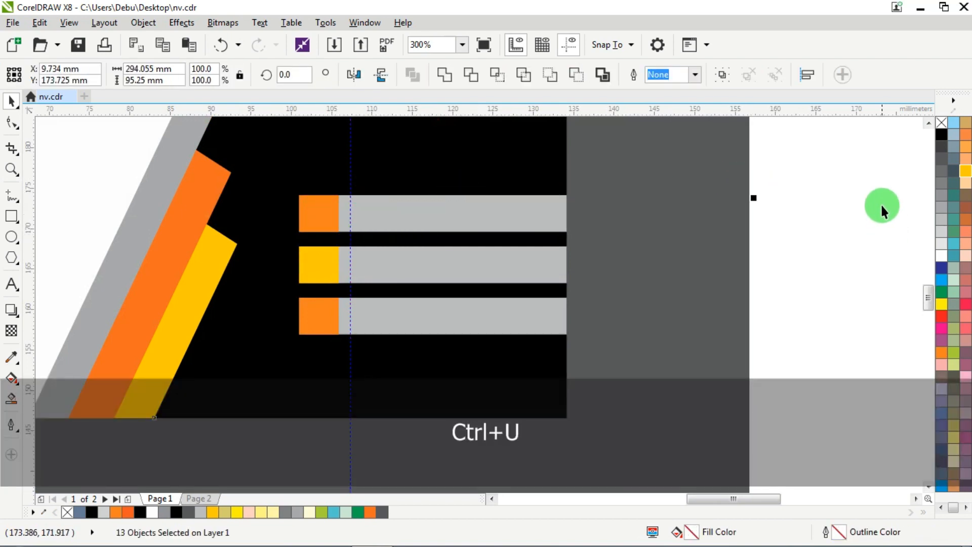
Convert the top orange tag to curves and slant its right side by moving the upper-right node to the guideline
left_click(330, 211)
scroll(315, 201, "up", 2)
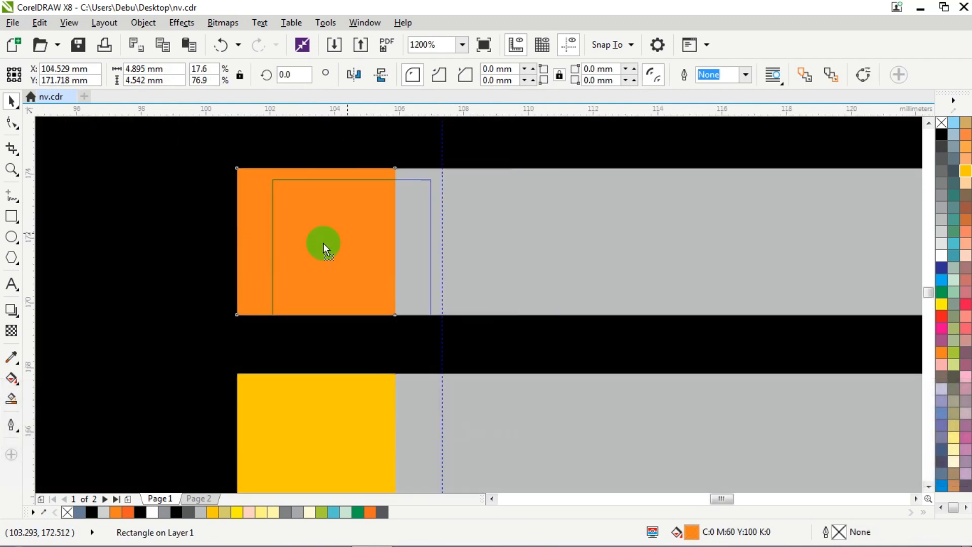
left_click_drag(323, 243, 479, 226)
key("ctrl+z")
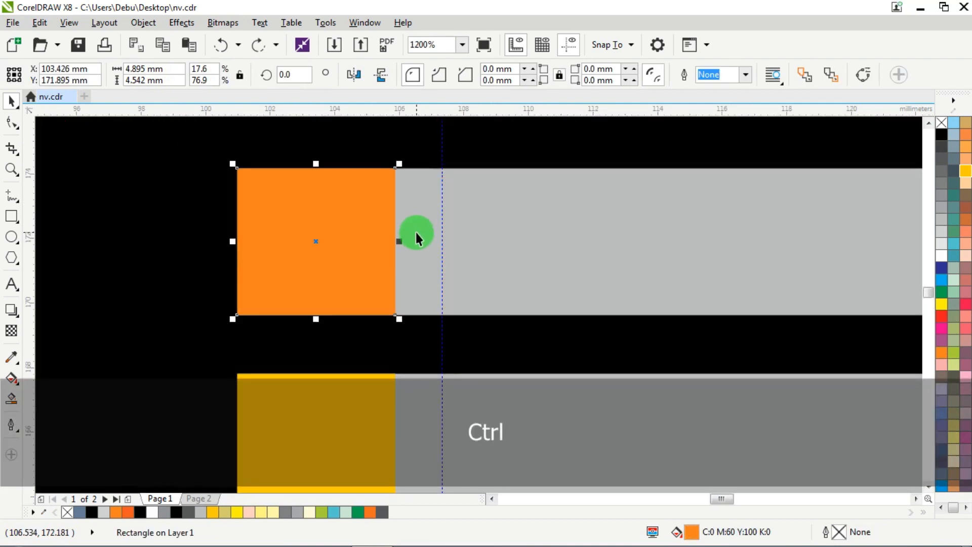
key("ctrl+q")
left_click(11, 123)
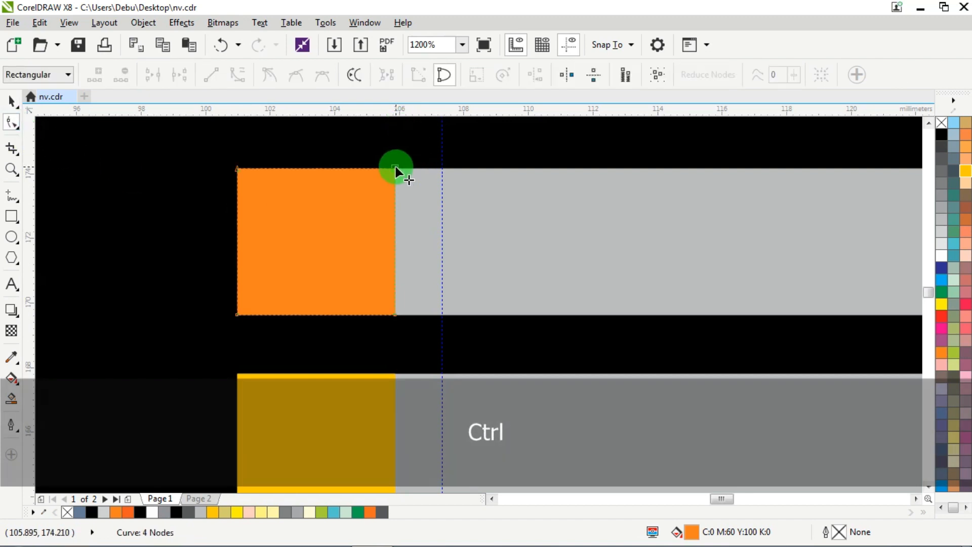
left_click_drag(396, 167, 440, 167)
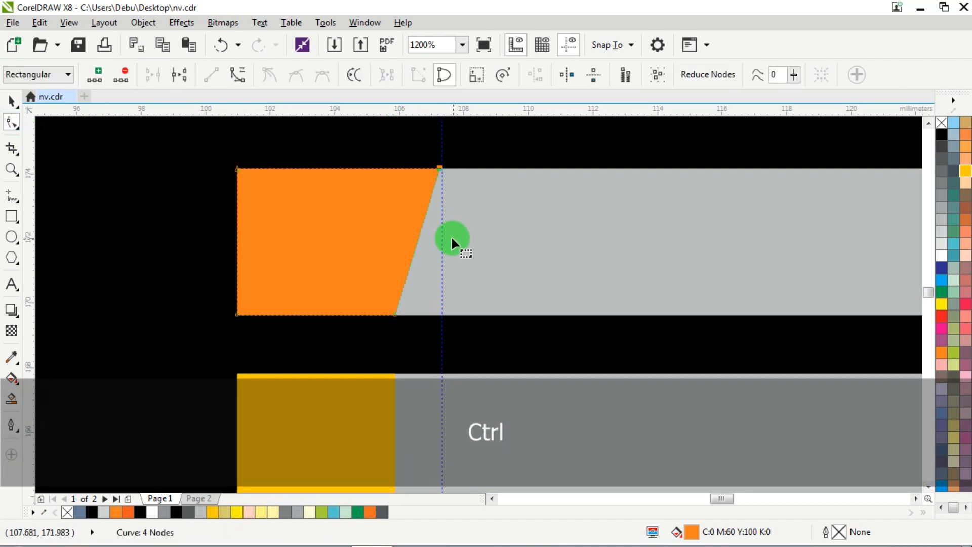
Convert the yellow middle tag to curves and pull its upper-right node across to the guideline
scroll(427, 278, "down", 3)
scroll(432, 284, "up", 3)
left_click(432, 283)
key("ctrl+q")
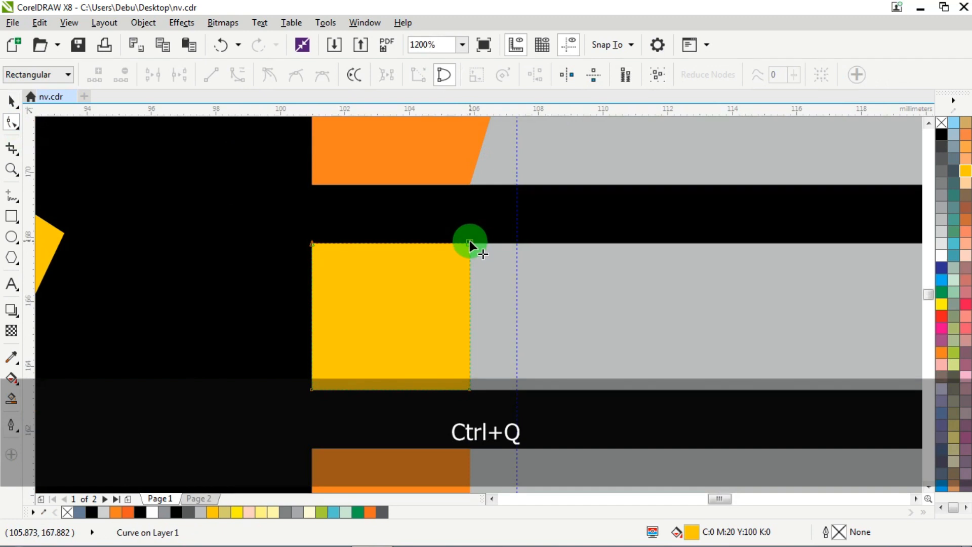
left_click_drag(470, 241, 515, 236)
Convert the lowest orange tag to curves and shift its upper-right node horizontally to the guideline
scroll(514, 236, "down", 3)
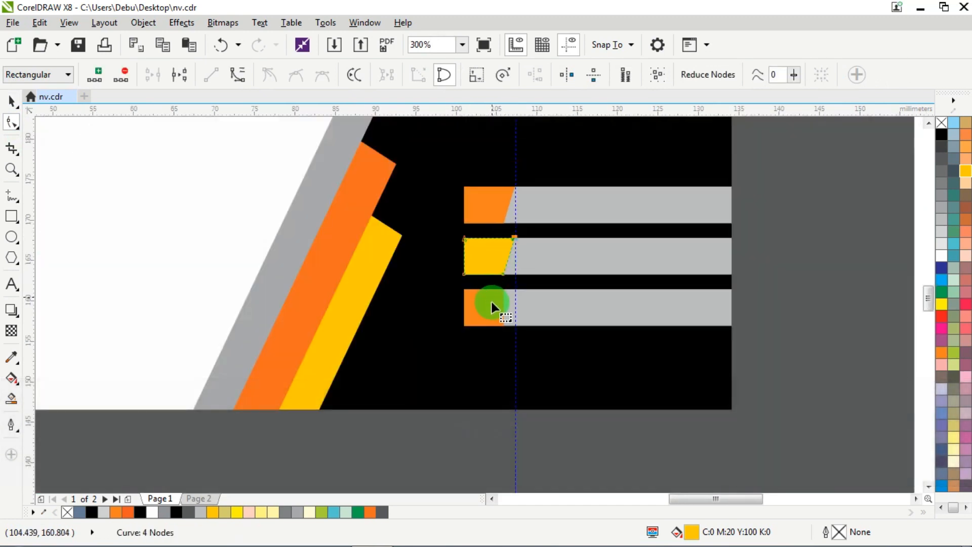
left_click(491, 307)
scroll(516, 294, "left", 1)
key("ctrl+q")
left_click_drag(519, 290, 530, 290)
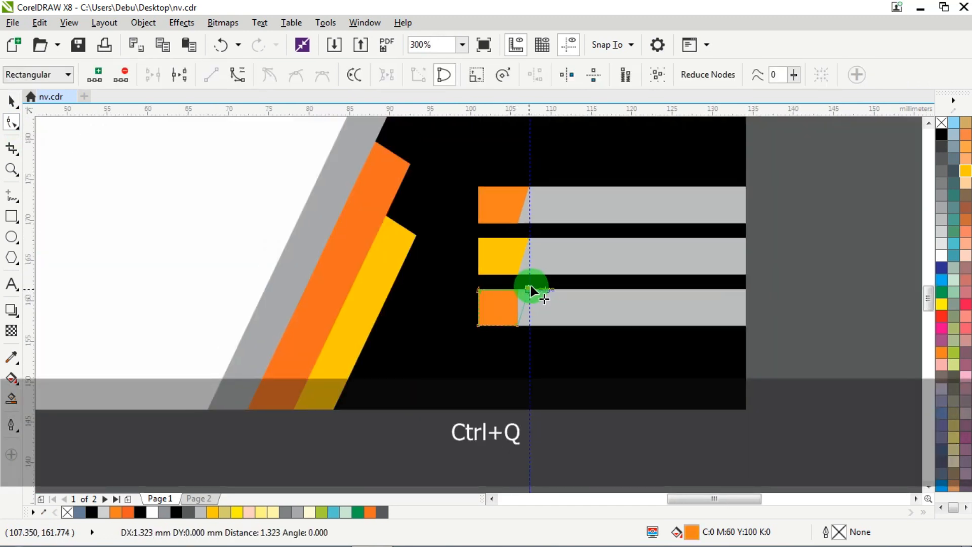
Delete the vertical guideline used for the slanted tags
left_click(12, 100)
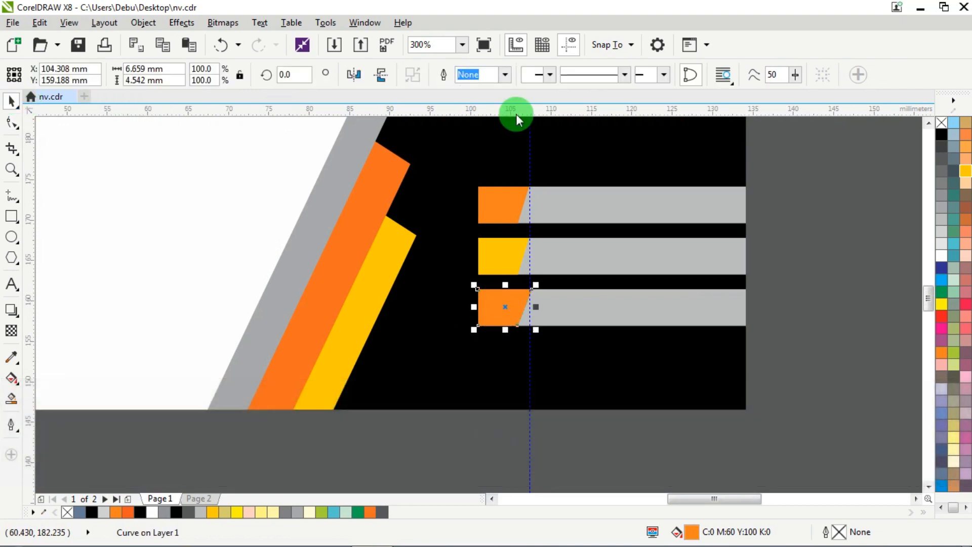
left_click(530, 137)
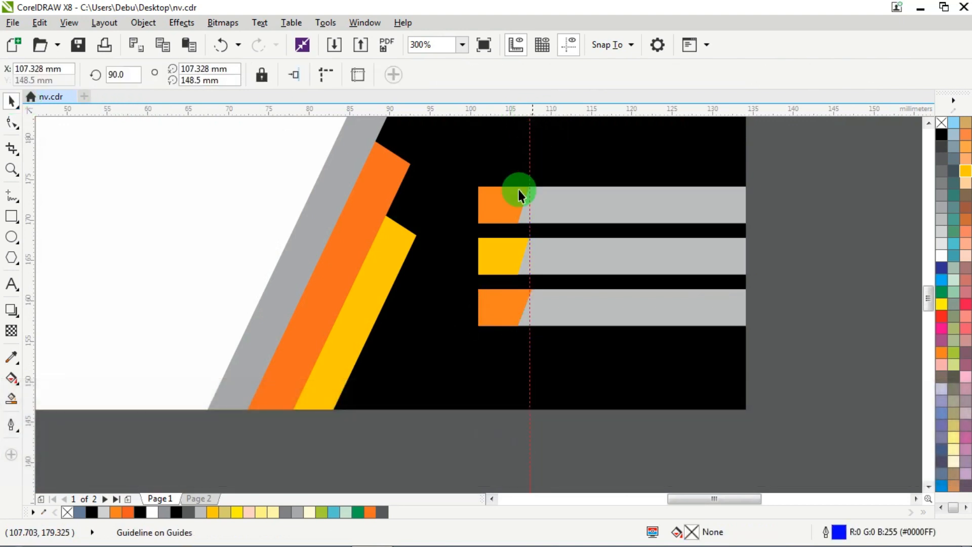
key("Delete")
Nudge the middle and lowest bars, together with their tags, down to widen the gap below the top bar
scroll(519, 194, "down", 2)
scroll(489, 222, "up", 1)
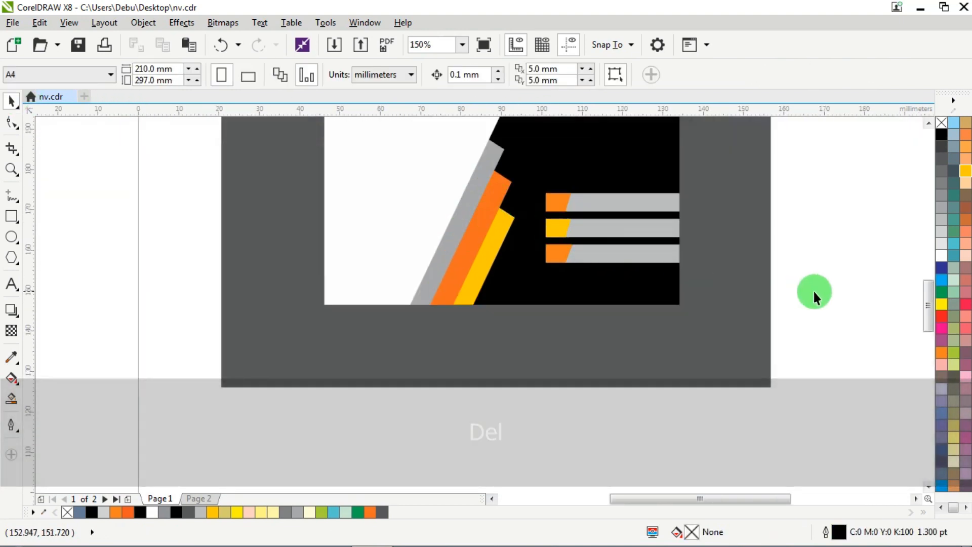
left_click_drag(869, 323, 479, 226)
scroll(630, 256, "down", 1)
scroll(631, 256, "up", 2)
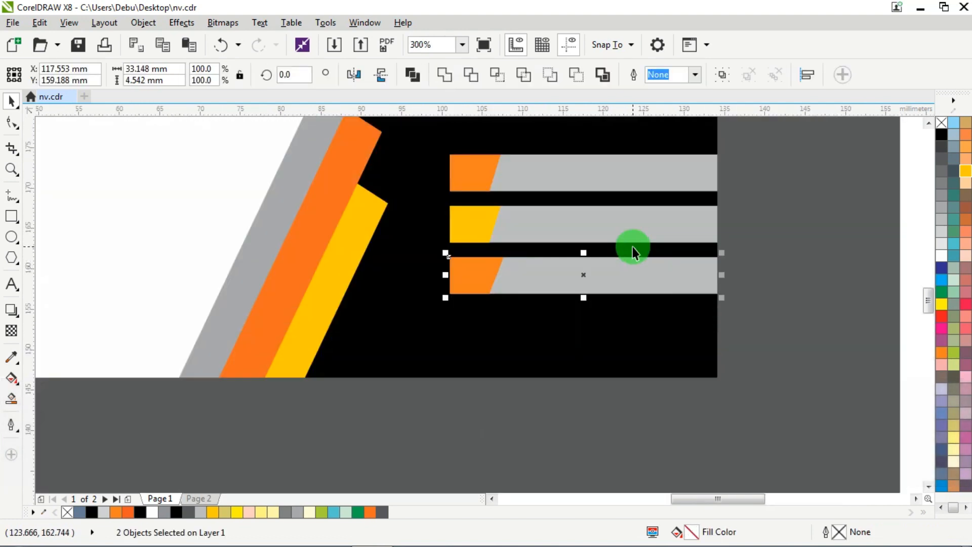
left_click_drag(919, 358, 393, 191)
key("Down")
key("Down")
key("Down")
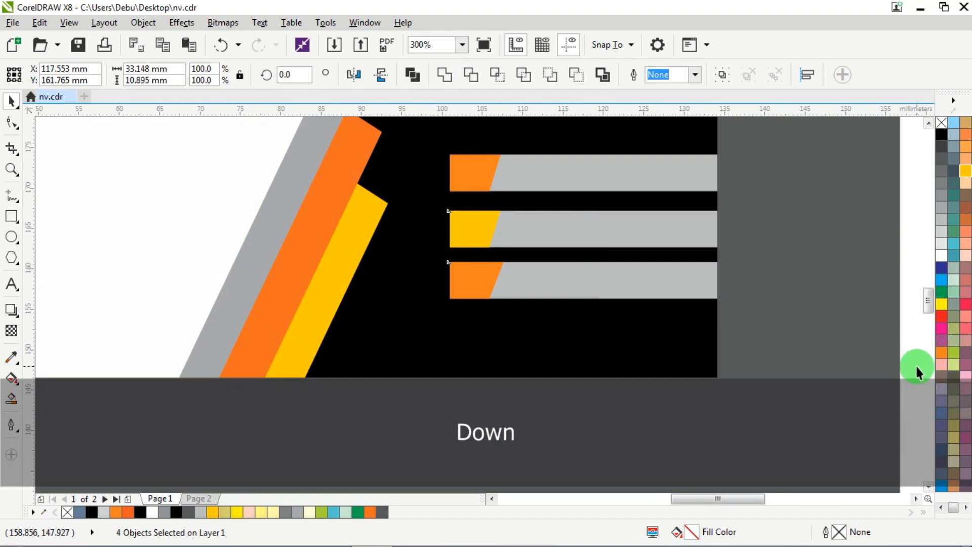
Nudge the lowest bar and its tag down to Y 158.088 mm to even out the bar spacing
left_click_drag(918, 369, 382, 250)
key("Down")
key("Down")
key("Down")
key("Down")
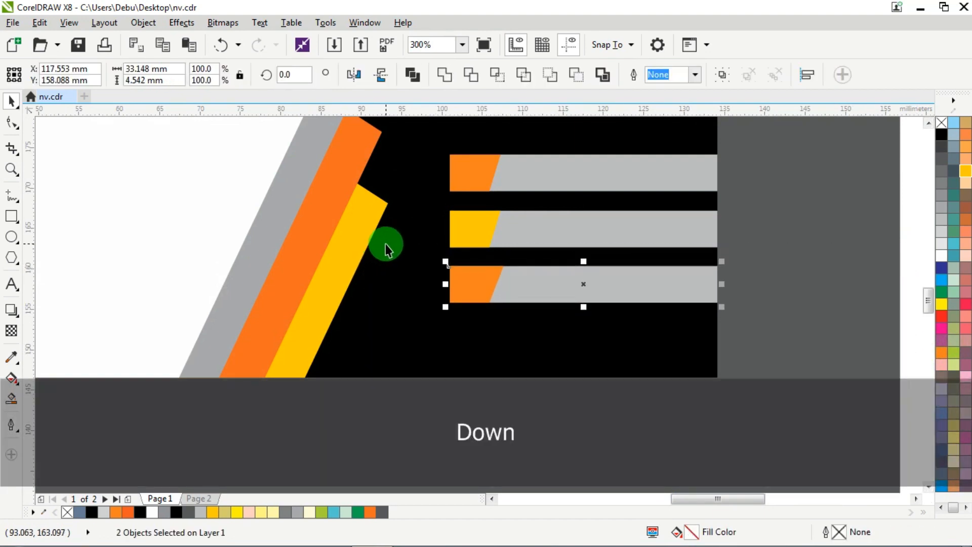
scroll(385, 248, "down", 3)
scroll(380, 223, "up", 2)
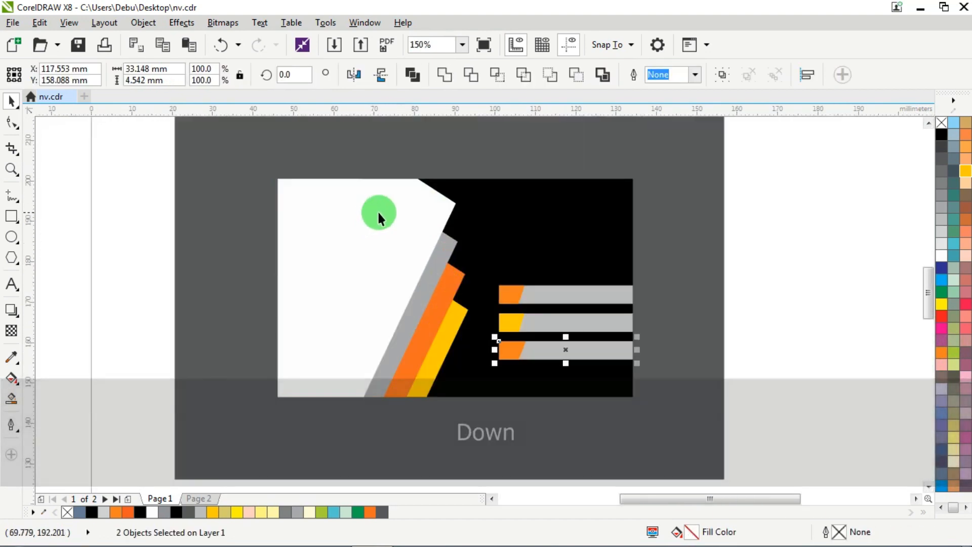
scroll(600, 218, "down", 2)
scroll(582, 217, "up", 2)
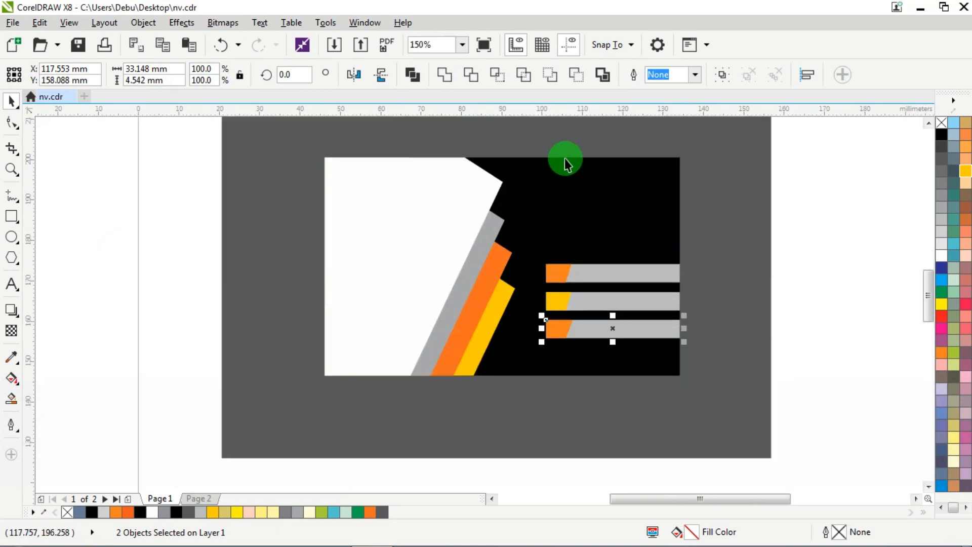
scroll(577, 220, "down", 1)
scroll(581, 261, "up", 1)
scroll(593, 279, "down", 1)
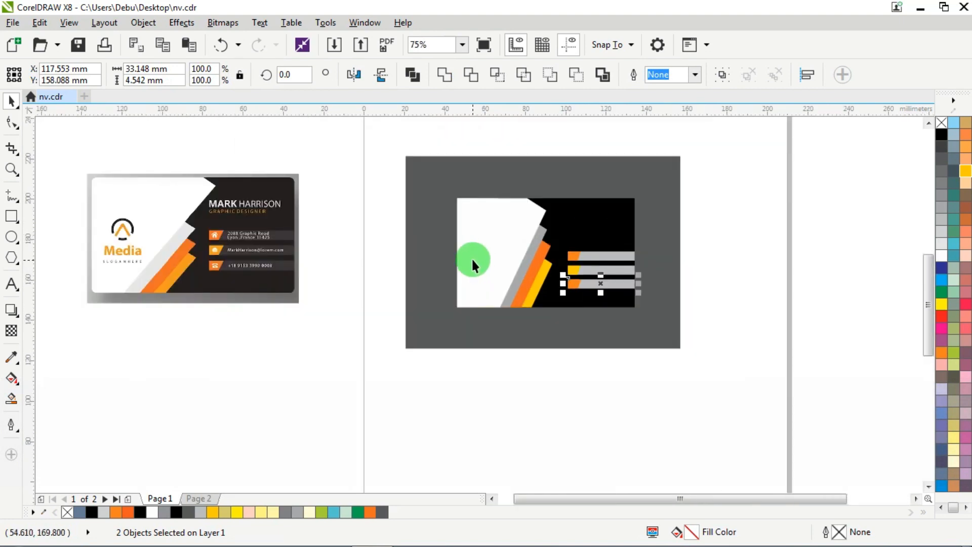